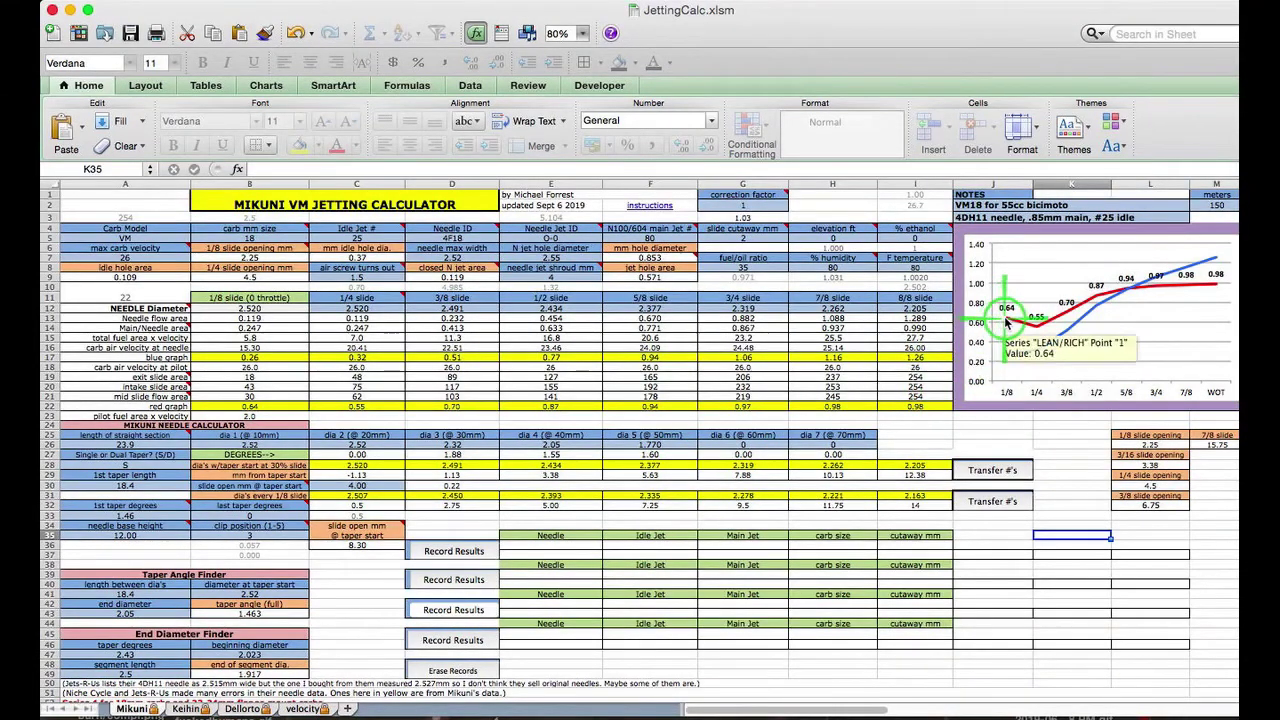
Switch back to the JettingCalc.xlsm workbook in Excel and set the N jet hole diameter to 2.6.
{"action": "mouse_move", "coordinate": [1022, 327]}
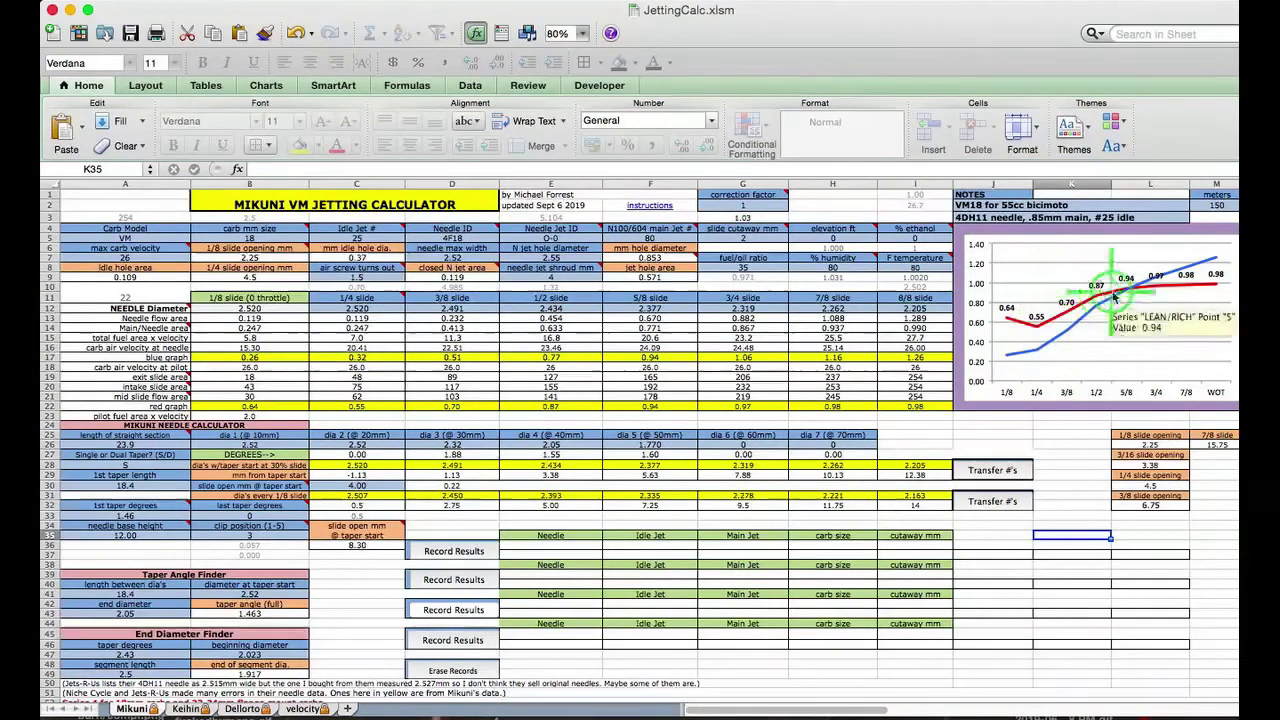
{"action": "mouse_move", "coordinate": [1203, 292]}
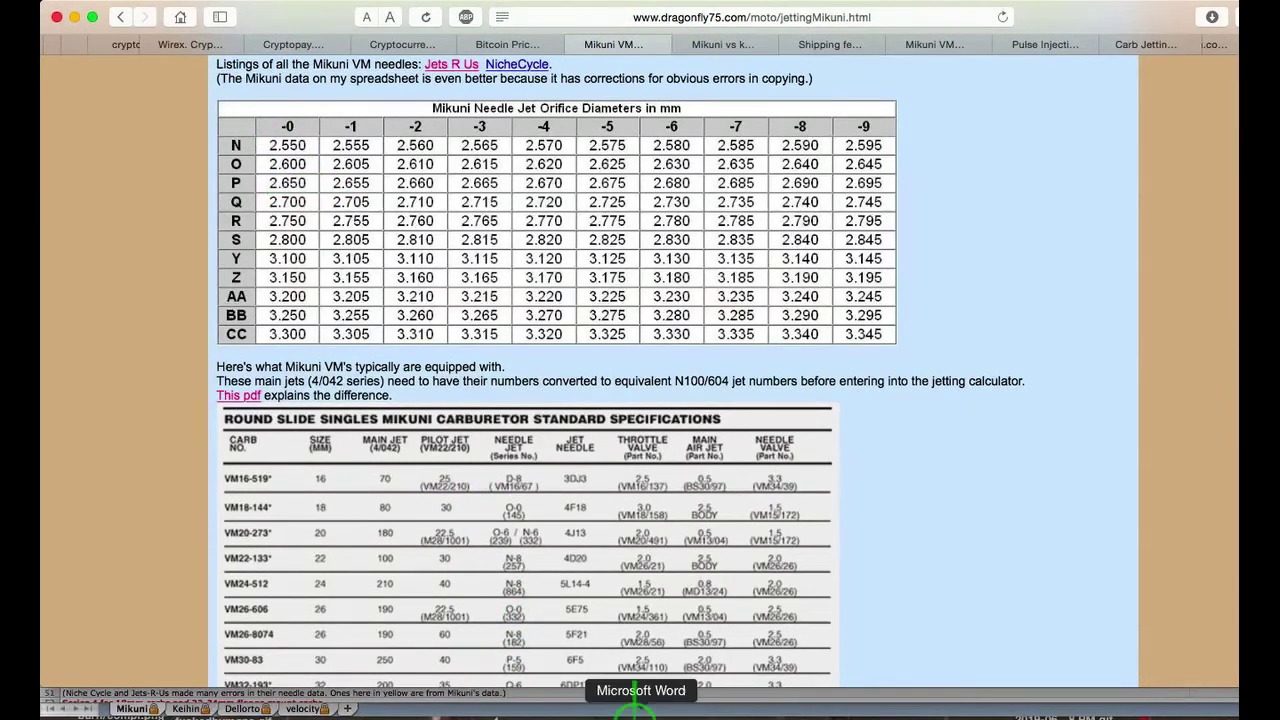
{"action": "left_click", "coordinate": [686, 708]}
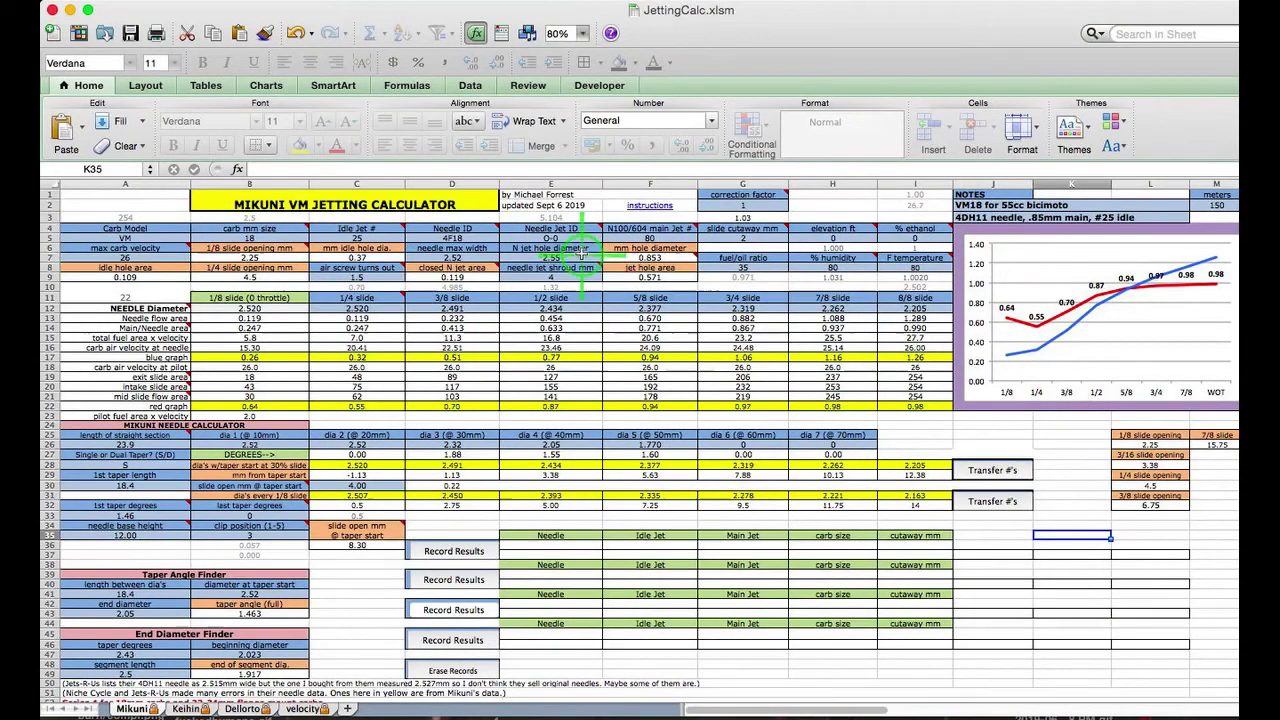
{"action": "left_click", "coordinate": [552, 257]}
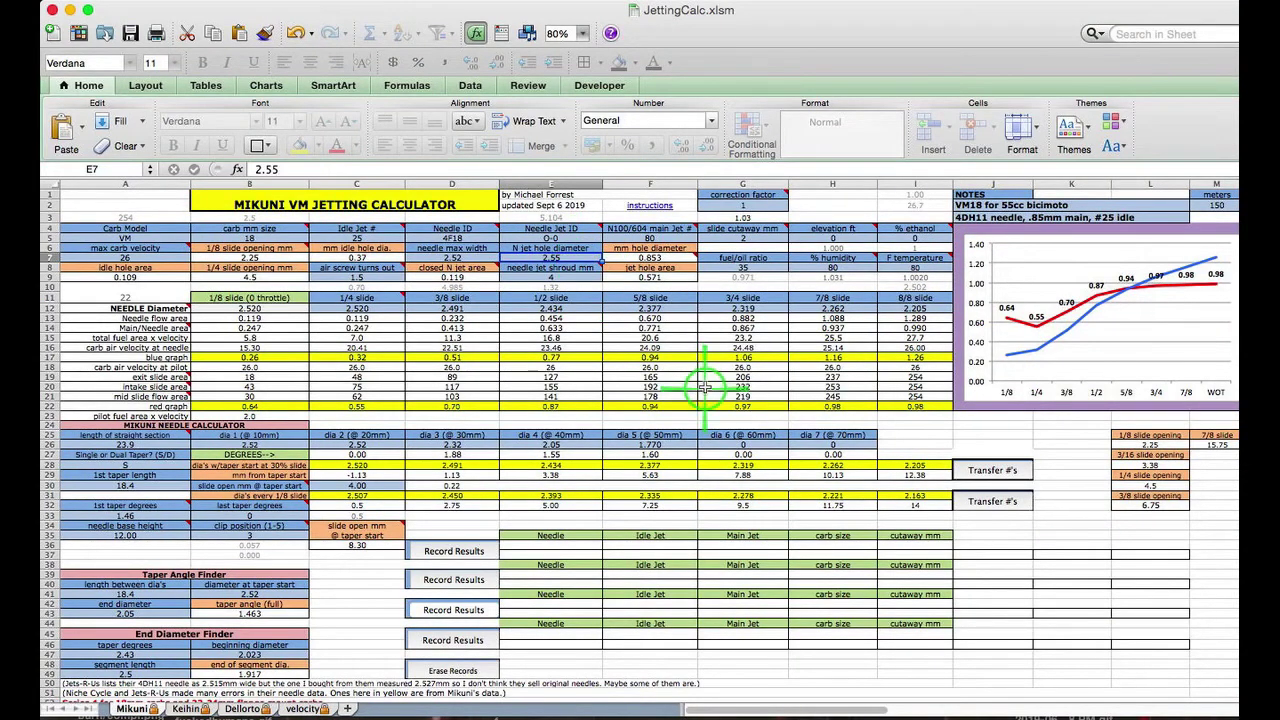
{"action": "type", "text": "2.6"}
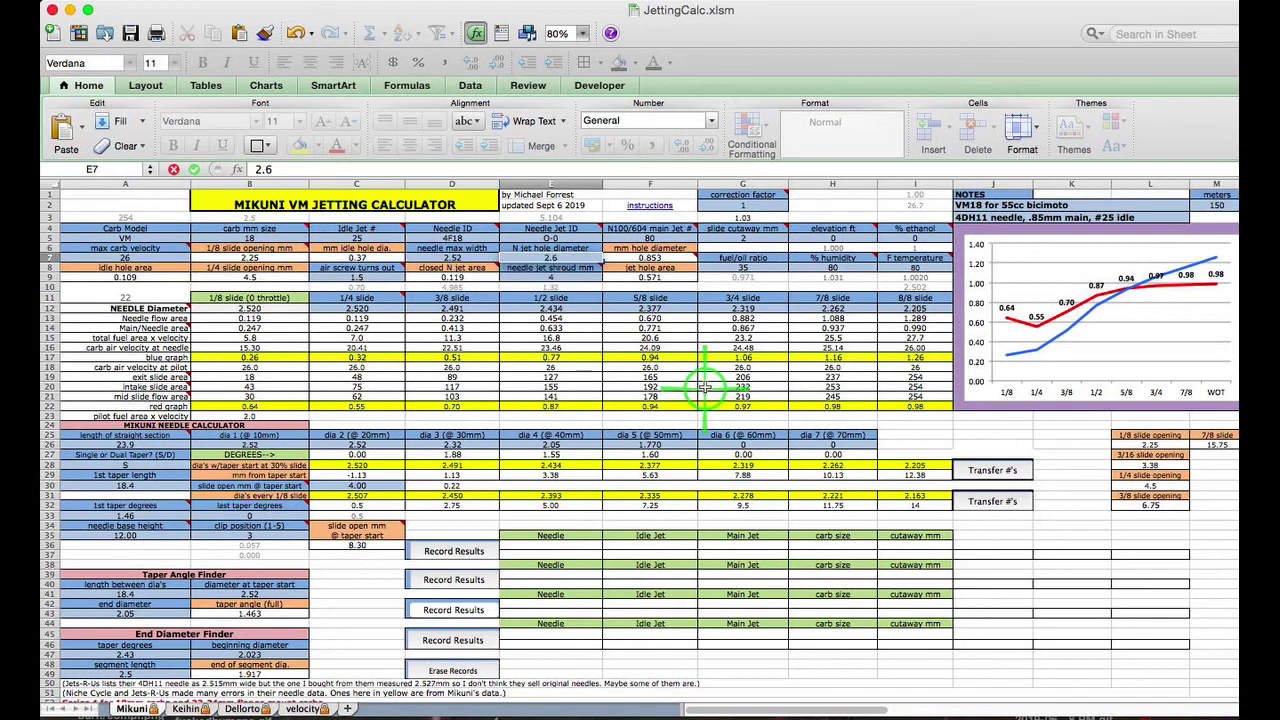
{"action": "key", "text": "Return"}
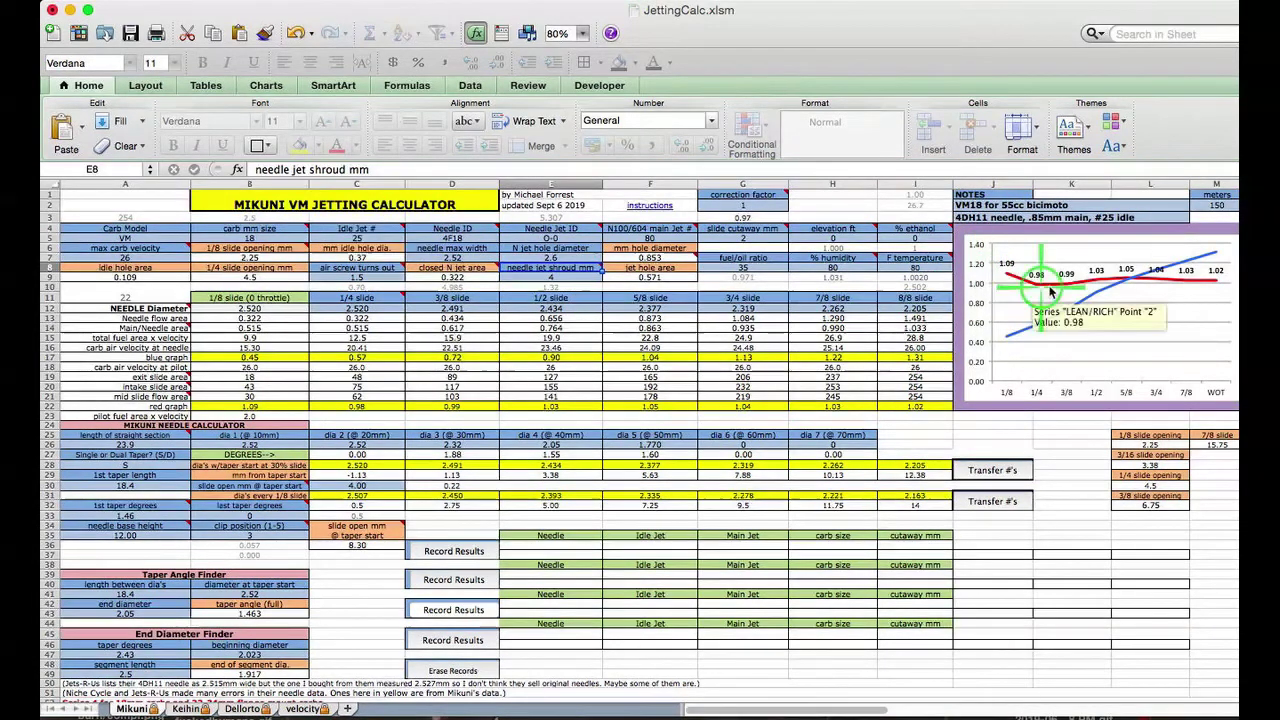
Set the idle jet number to 10 and examine its effect on the lean/rich and fuel curves in the graph.
{"action": "left_click", "coordinate": [386, 238]}
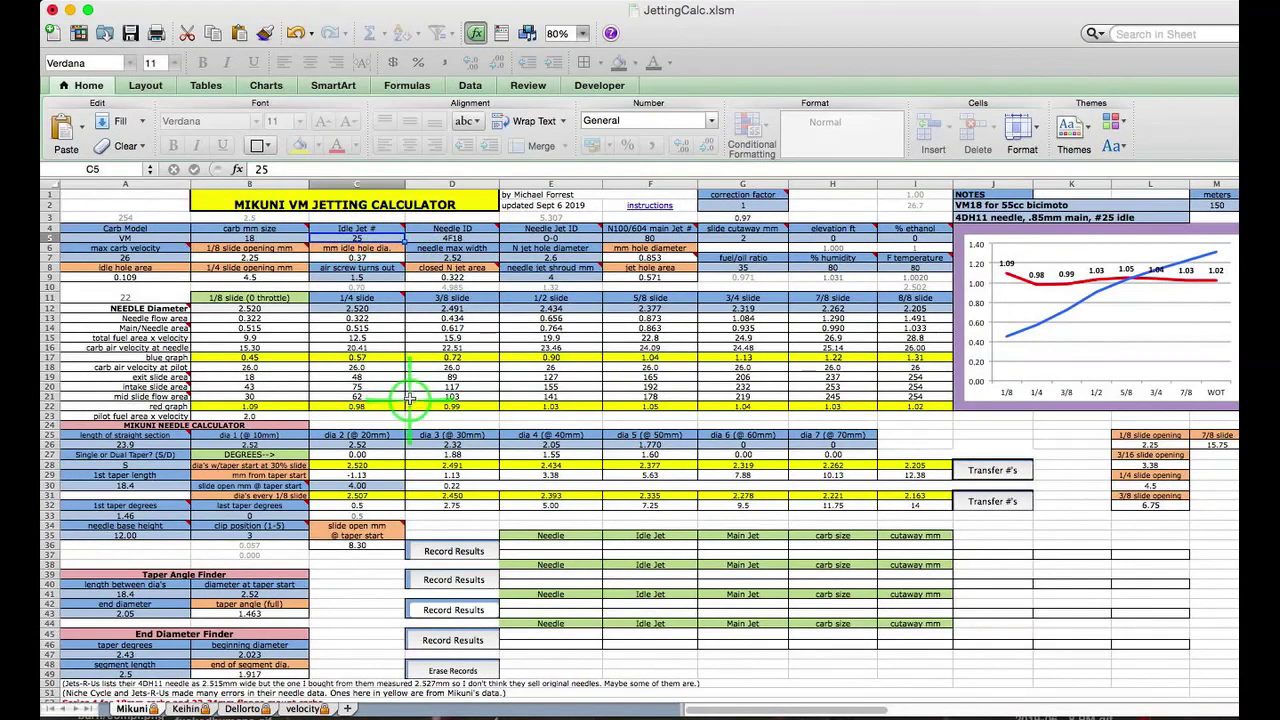
{"action": "type", "text": "10"}
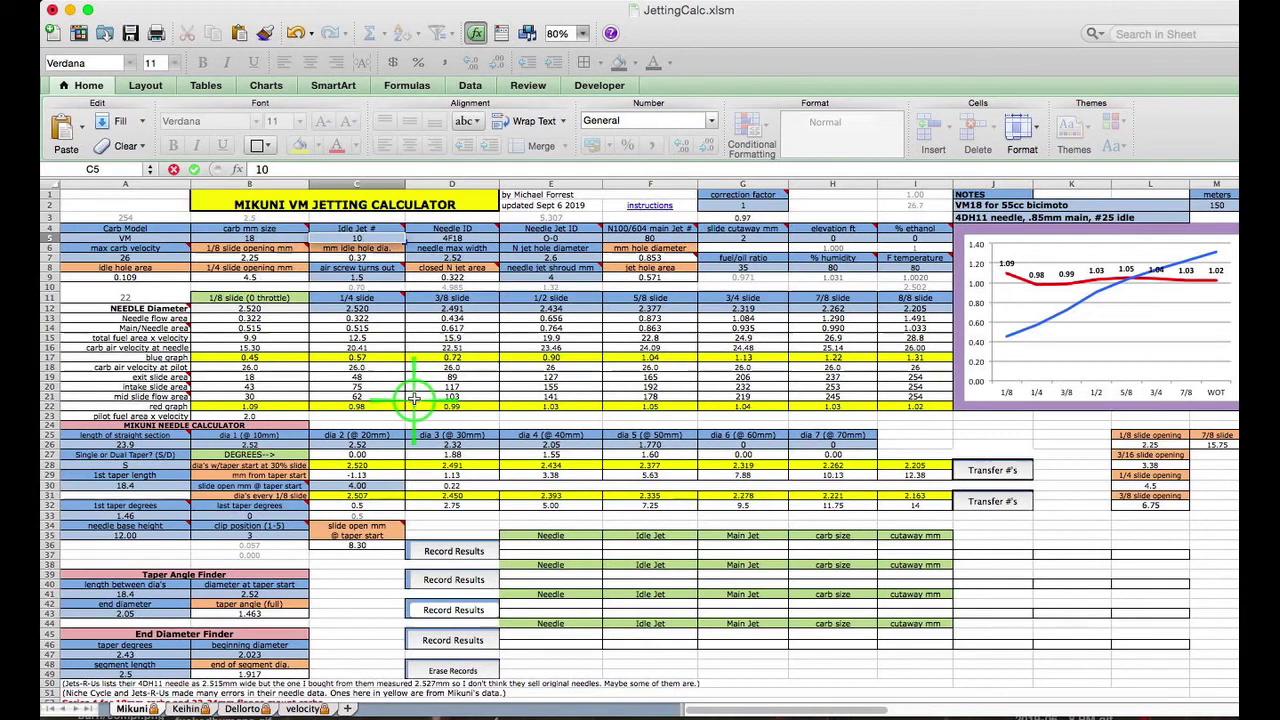
{"action": "key", "text": "Return"}
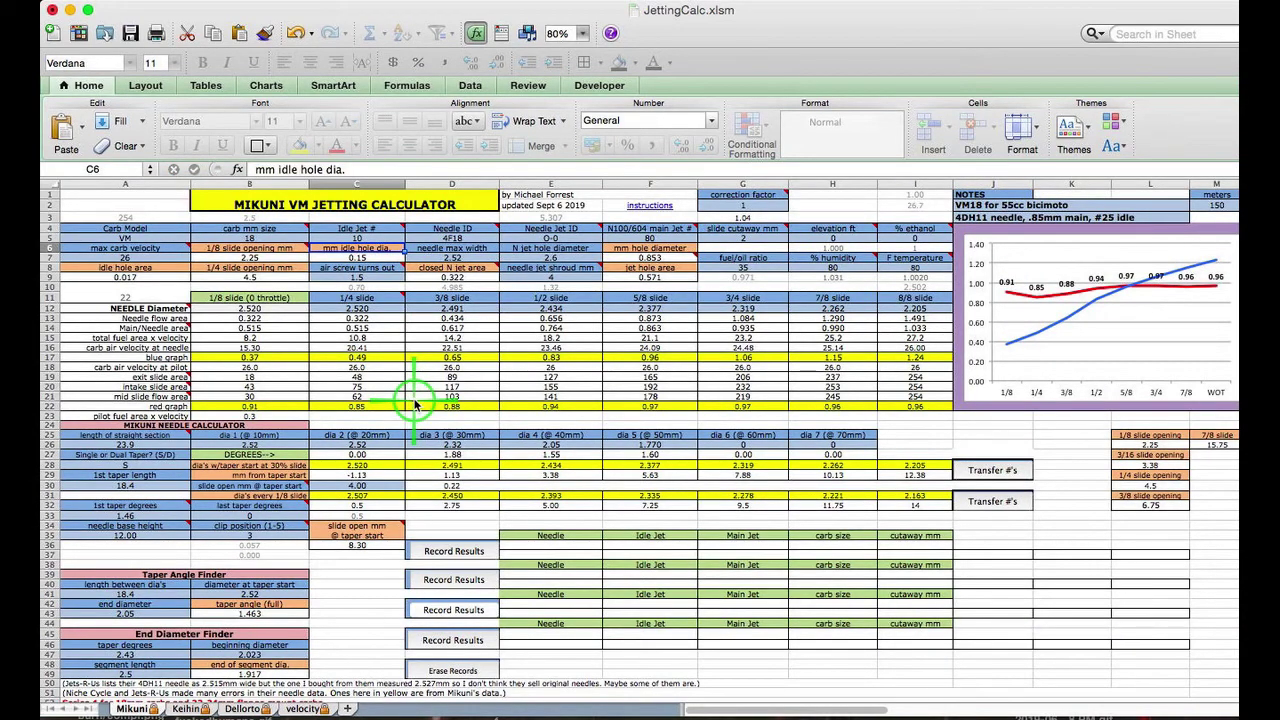
{"action": "mouse_move", "coordinate": [1032, 332]}
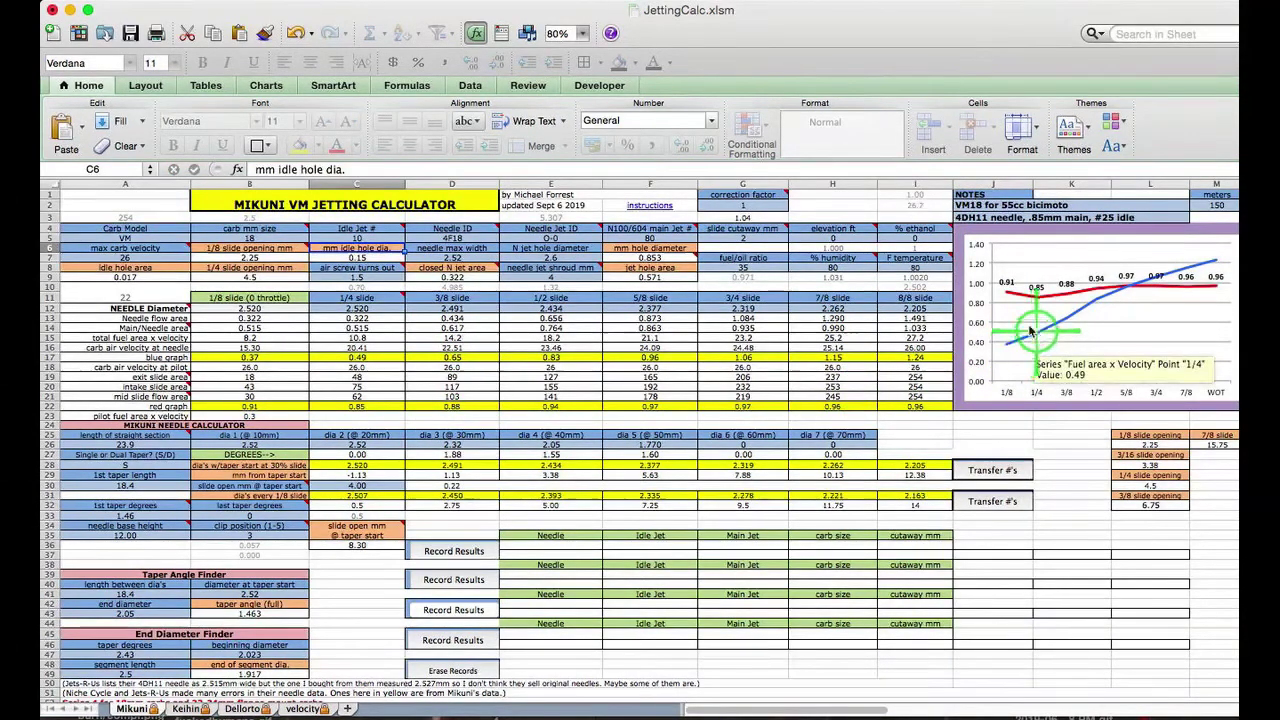
{"action": "mouse_move", "coordinate": [1048, 302]}
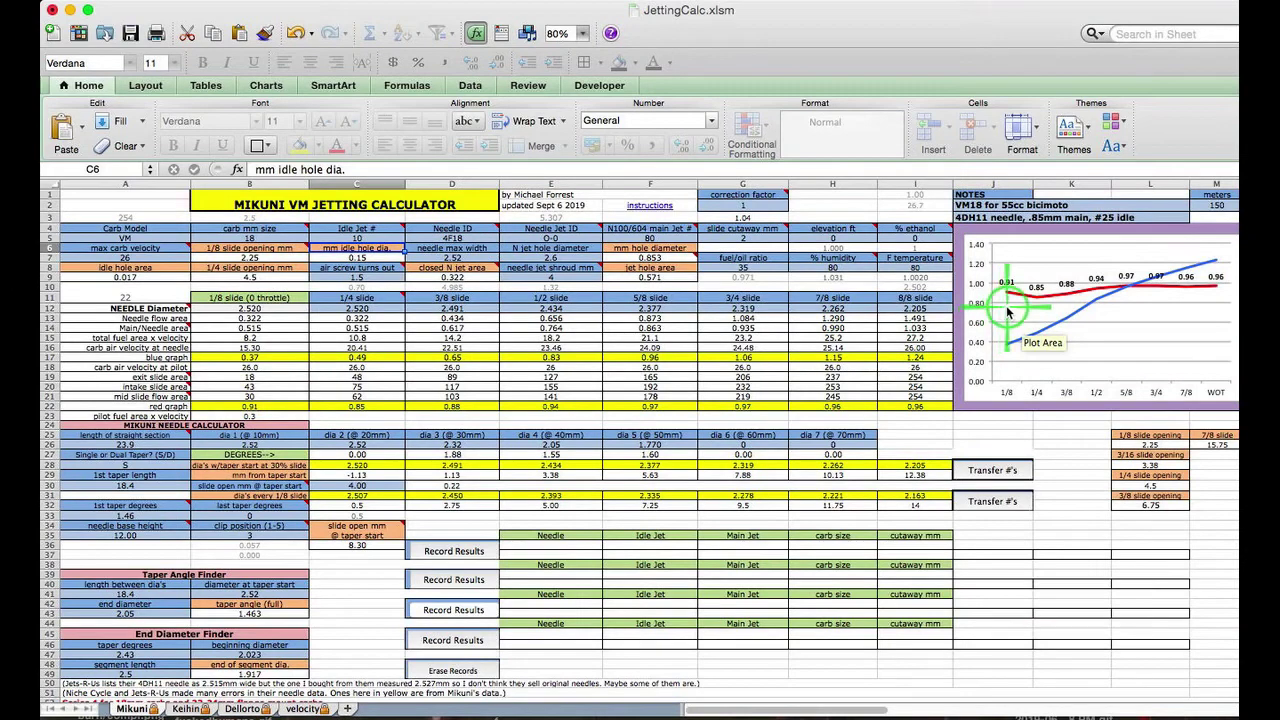
{"action": "mouse_move", "coordinate": [1104, 302]}
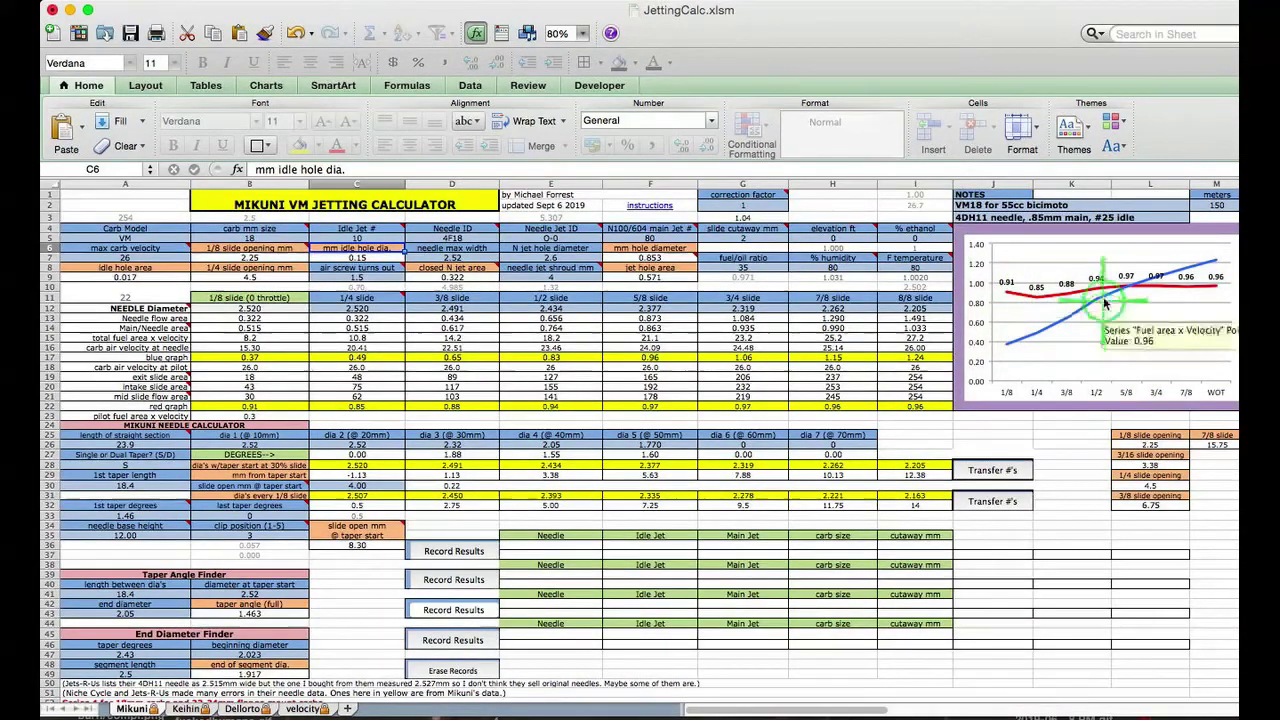
Set the idle jet number to 40 in the Mikuni VM jetting calculator.
{"action": "left_click", "coordinate": [381, 238]}
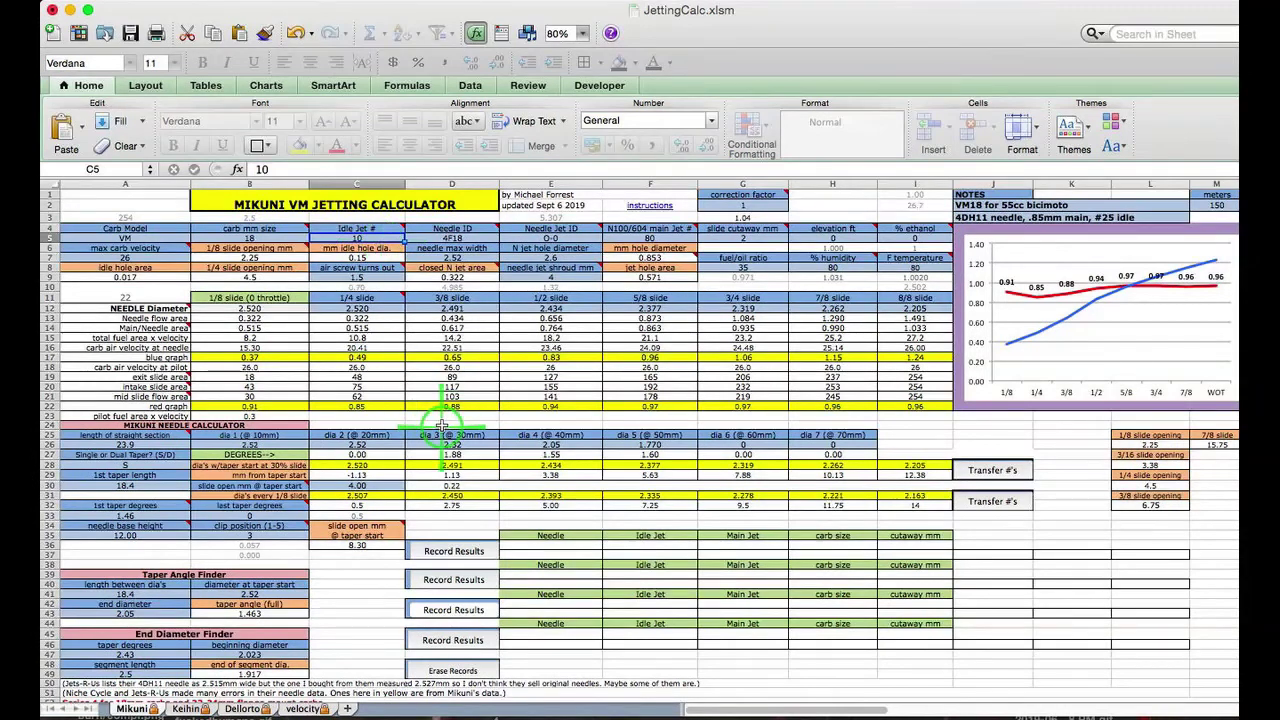
{"action": "type", "text": "40"}
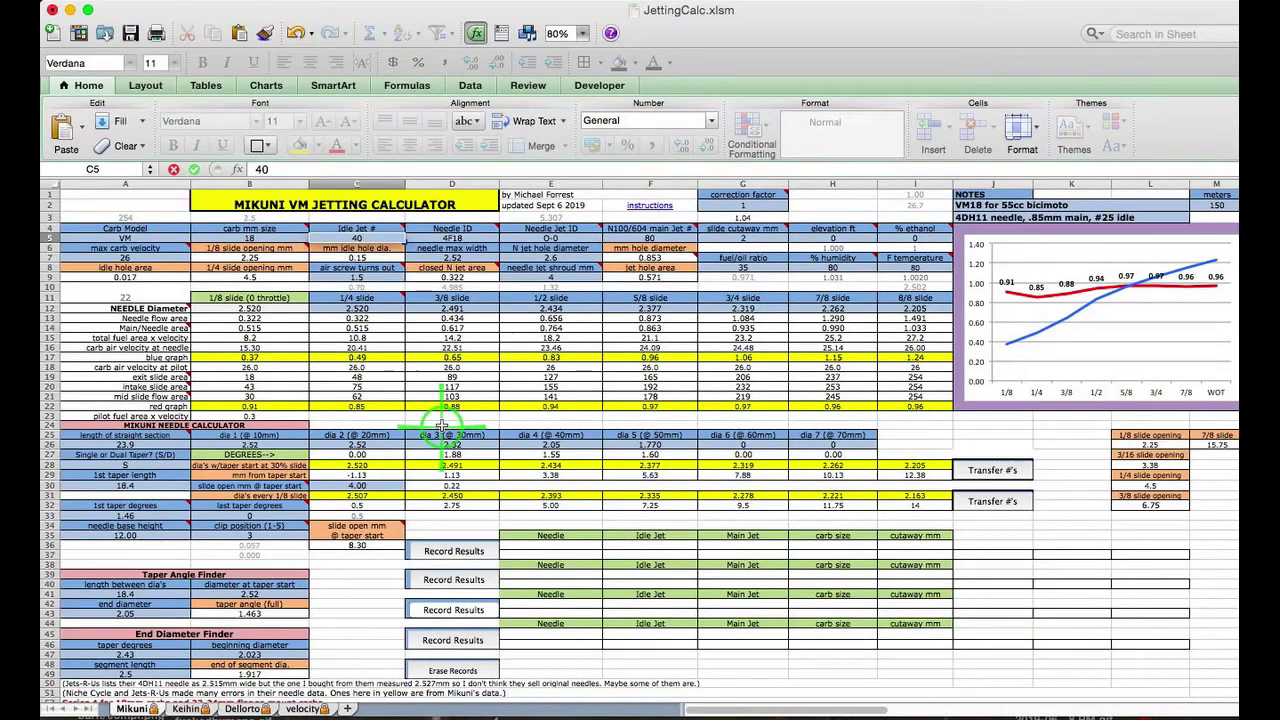
{"action": "key", "text": "Return"}
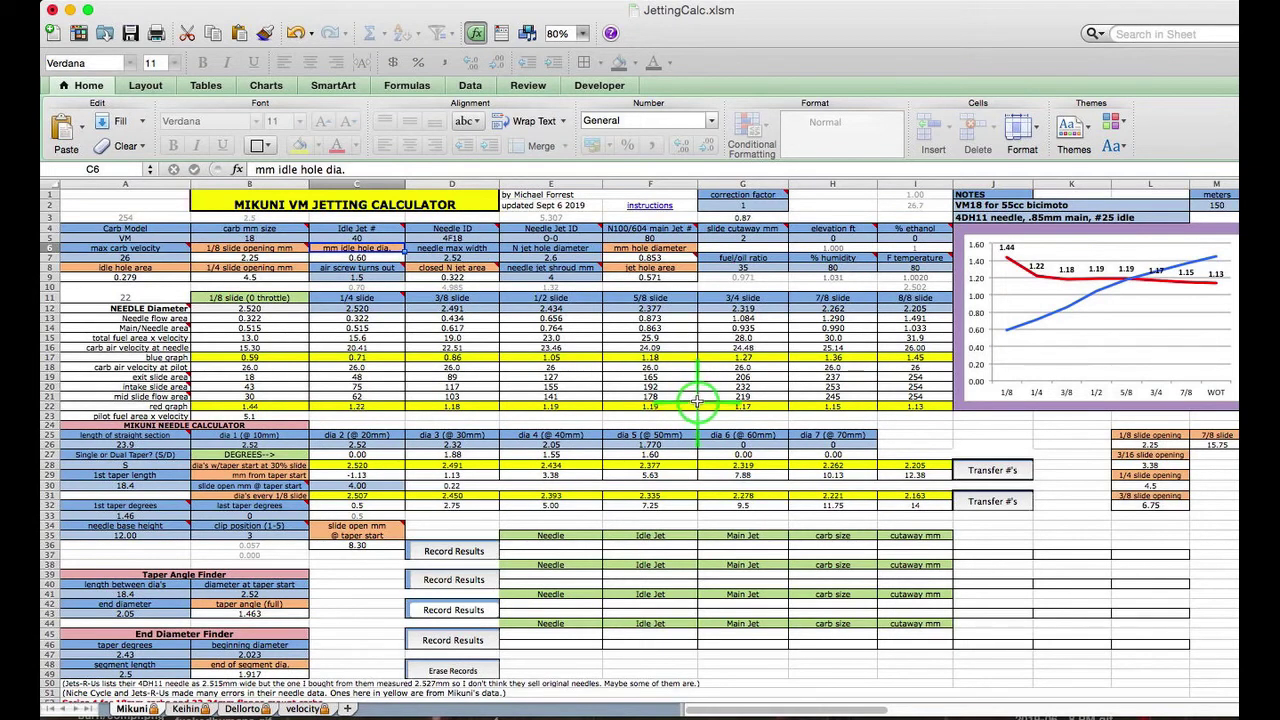
Set the idle jet number to 25 and check the resulting curves in the graph.
{"action": "left_click", "coordinate": [365, 239]}
{"action": "type", "text": "25"}
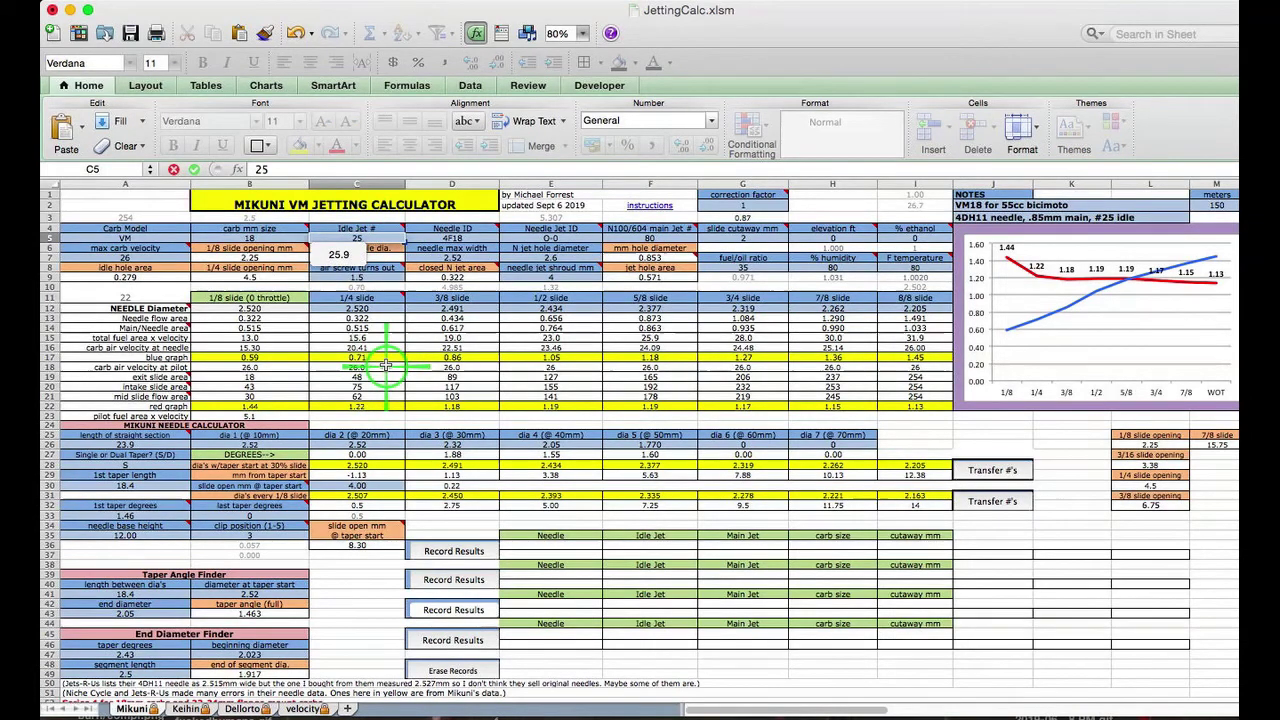
{"action": "key", "text": "Return"}
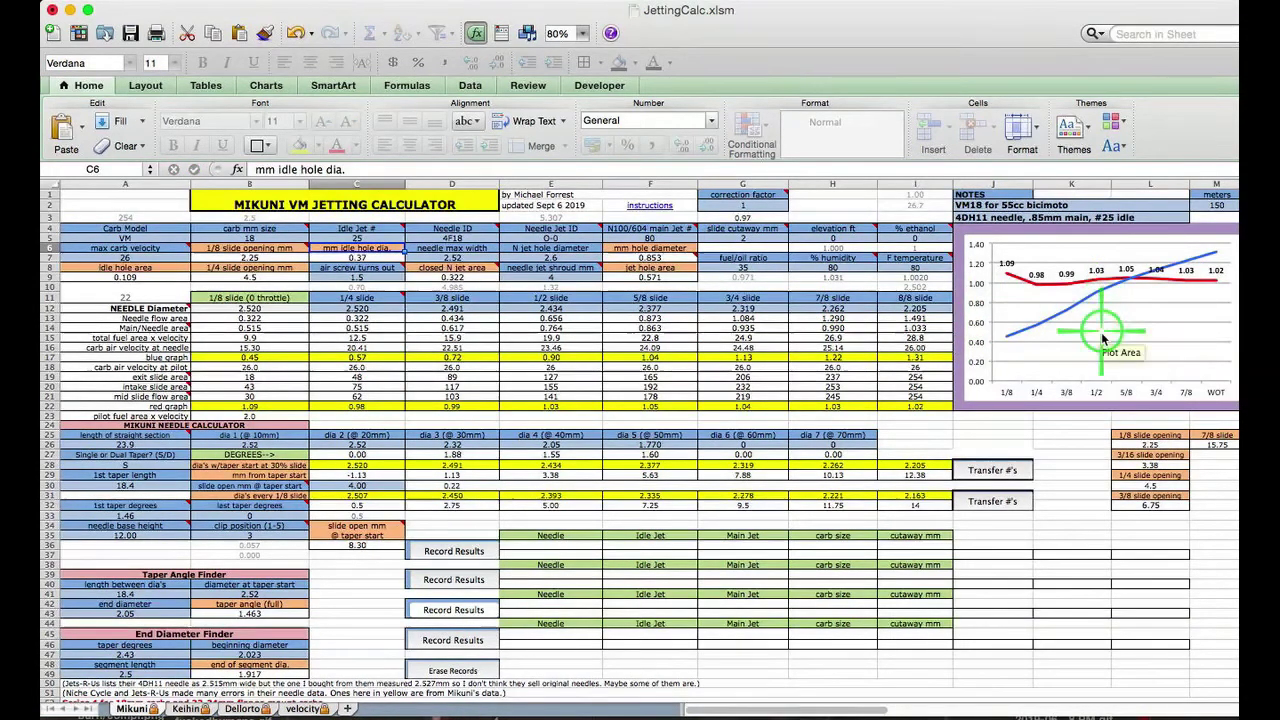
{"action": "mouse_move", "coordinate": [1091, 298]}
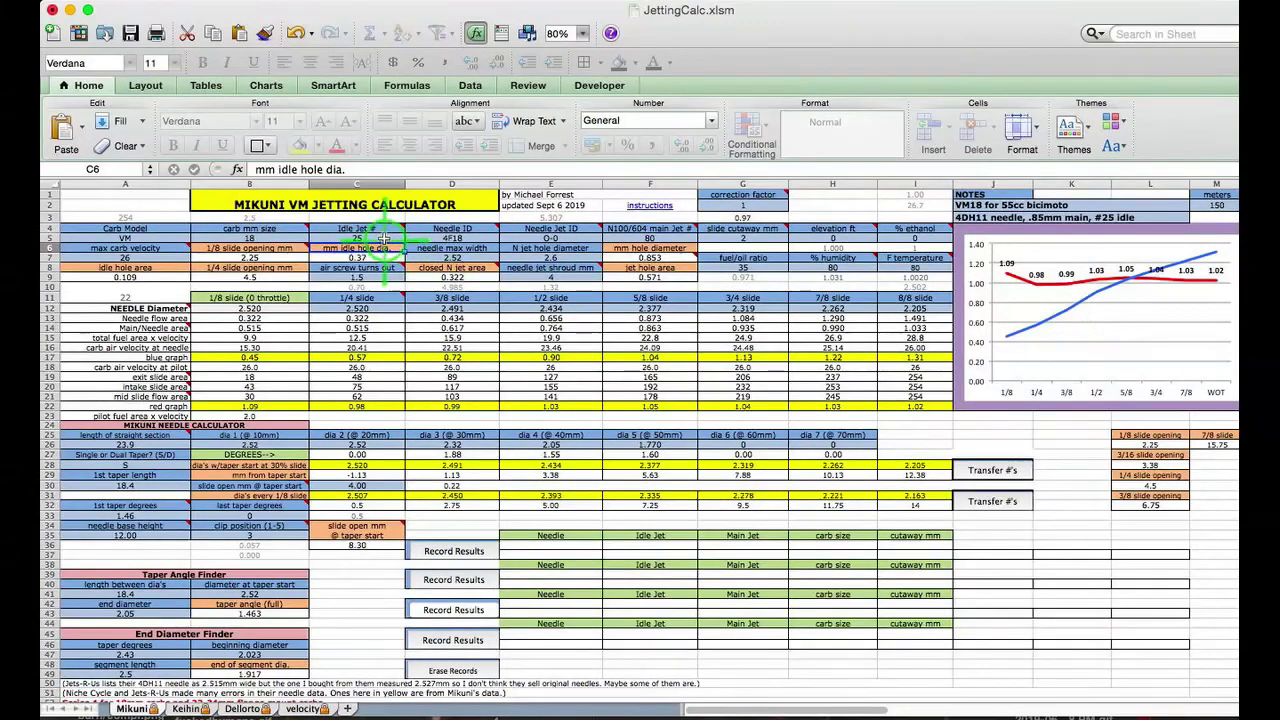
Try an idle jet number of 40 again and undo that change.
{"action": "key", "text": "Up"}
{"action": "type", "text": "4"}
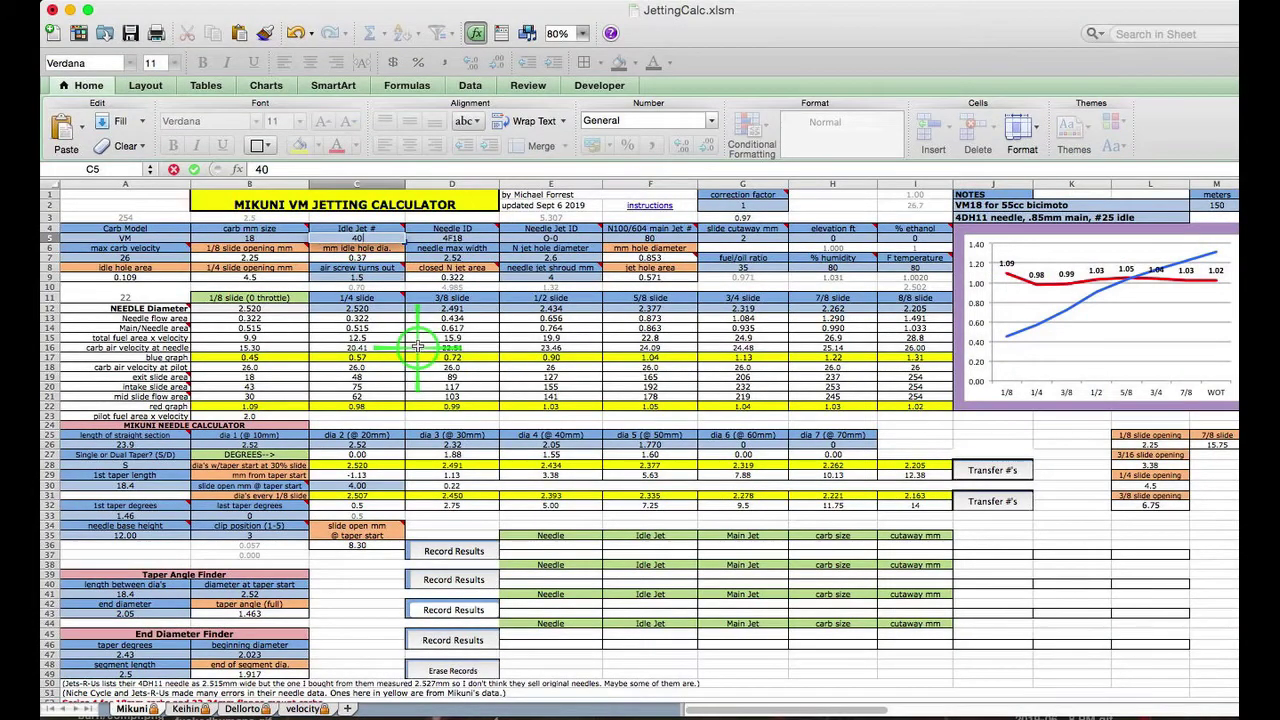
{"action": "key", "text": "Return"}
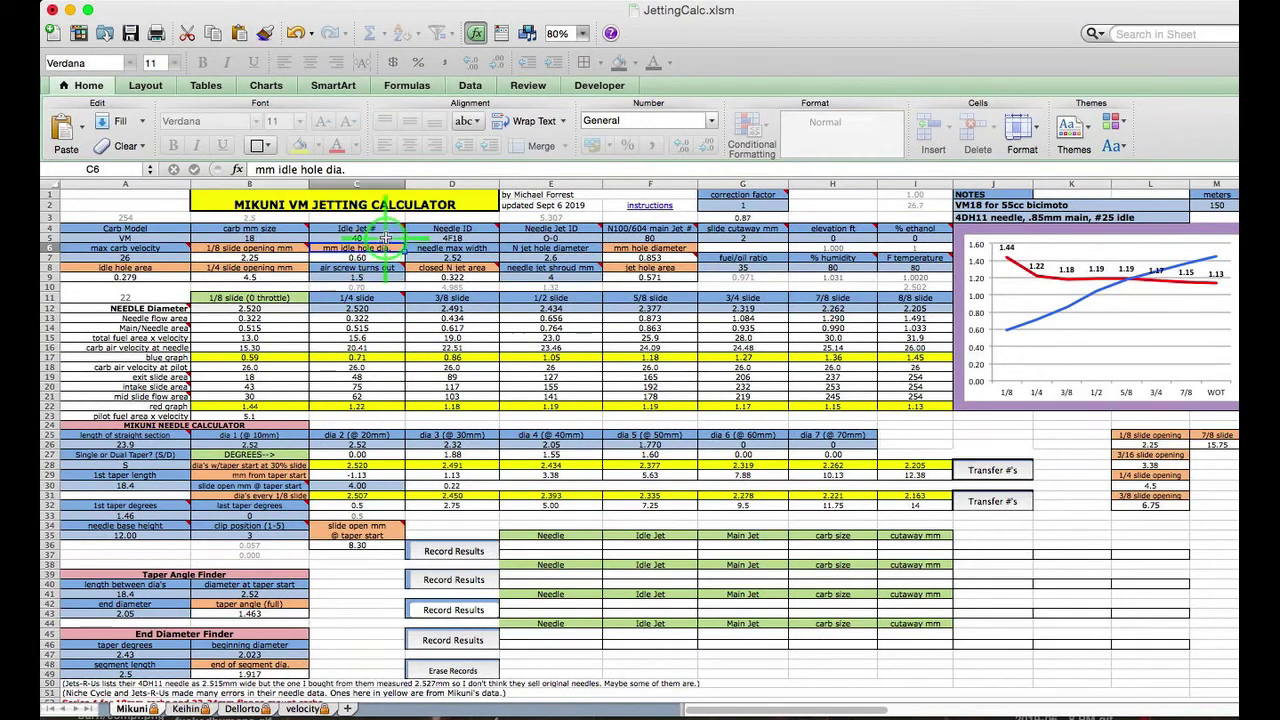
{"action": "left_click", "coordinate": [300, 33]}
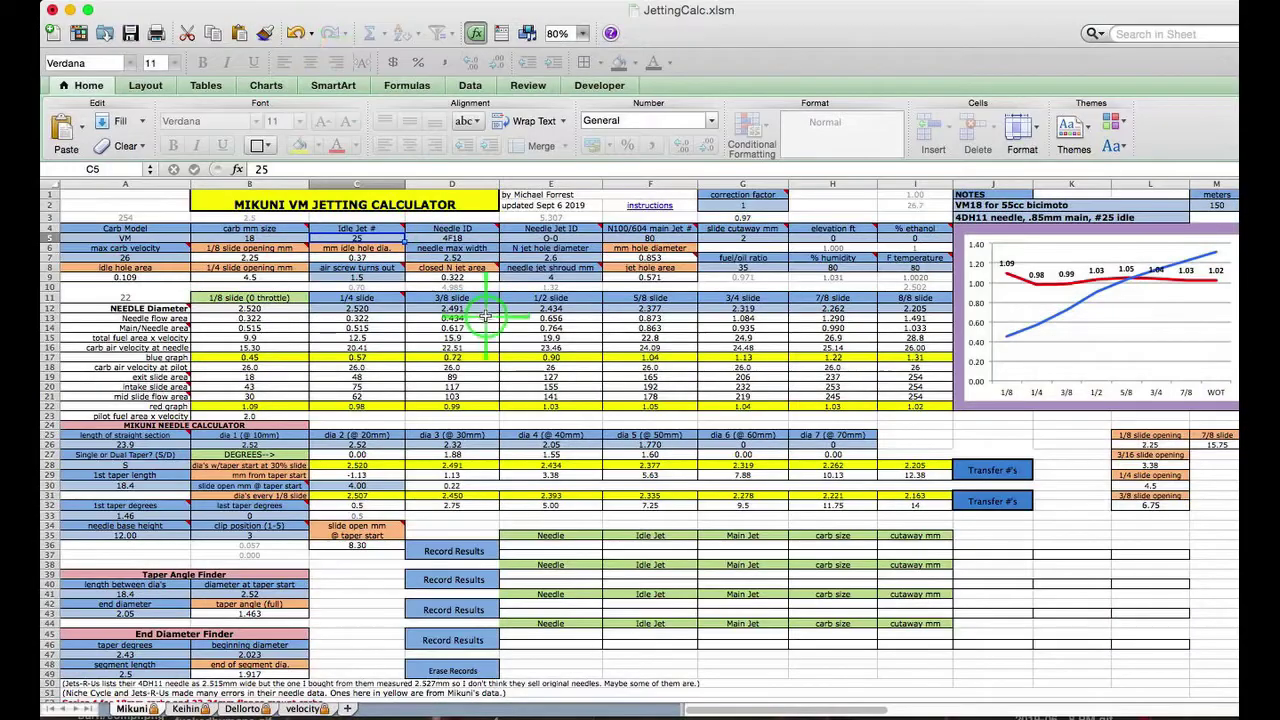
Set the air screw turns out to 2.5 in the jetting calculator.
{"action": "left_click", "coordinate": [384, 279]}
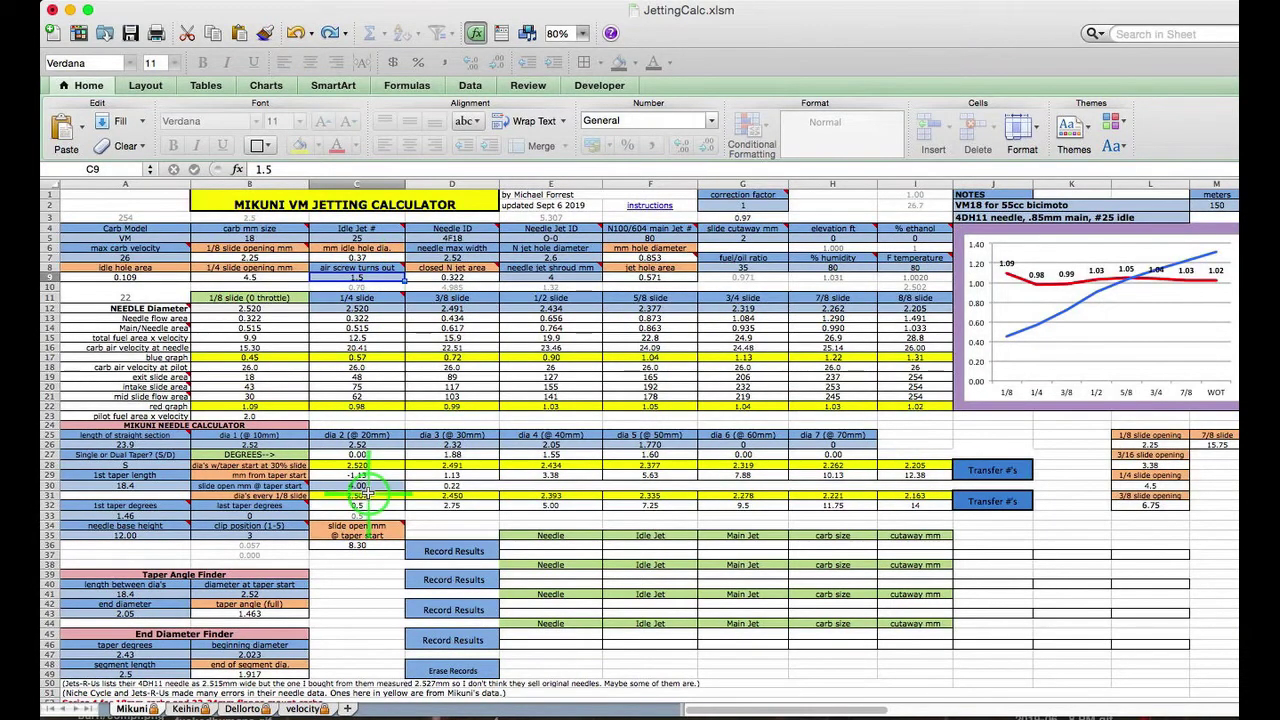
{"action": "type", "text": "2."}
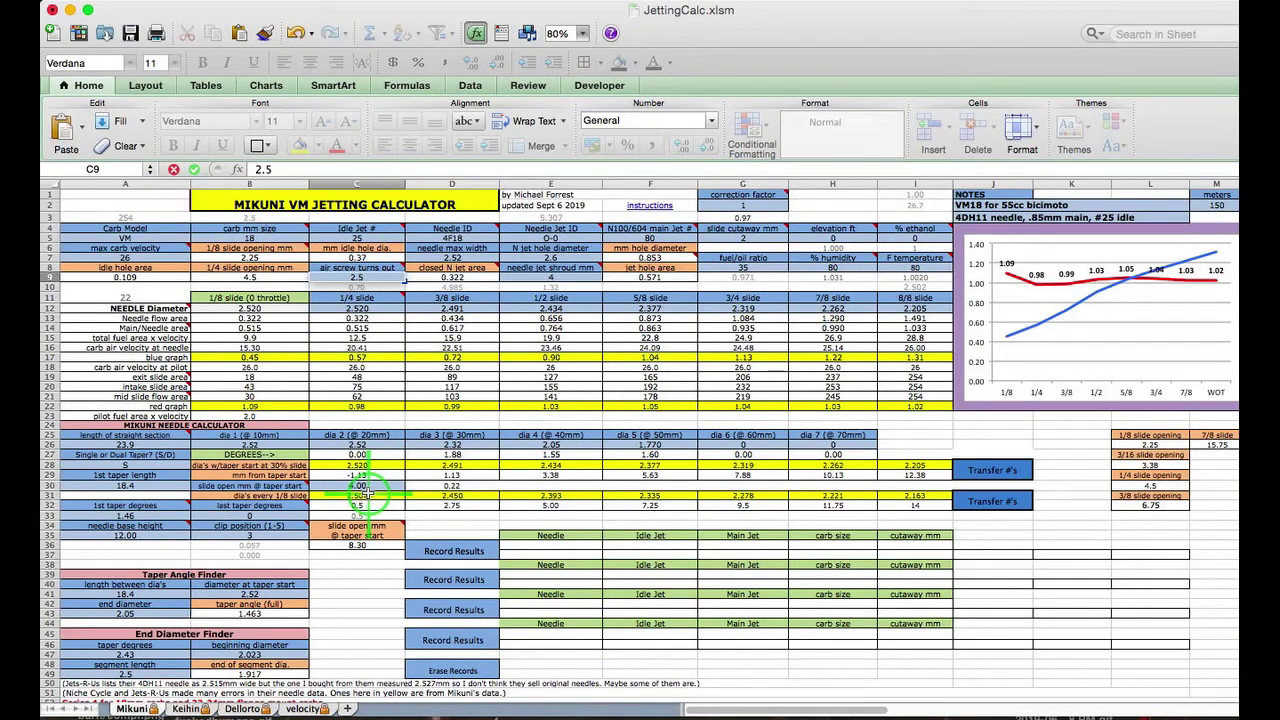
{"action": "key", "text": "Return"}
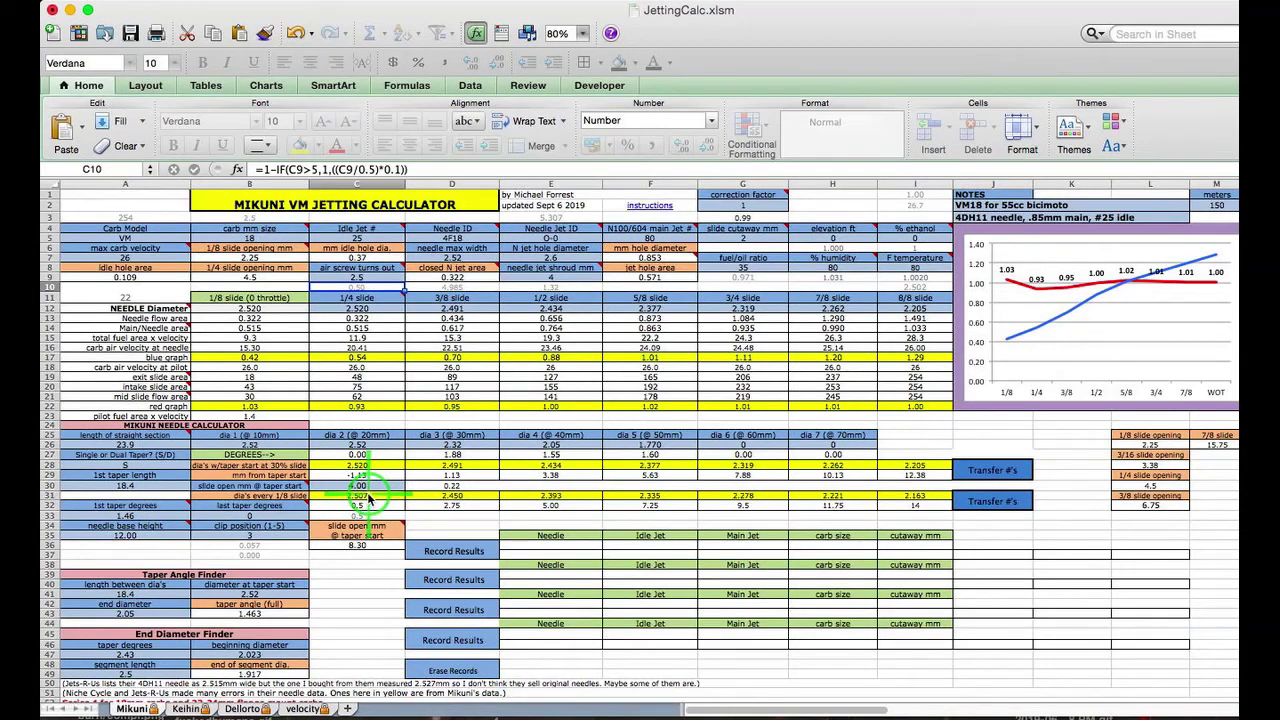
Set the air screw turns out to 0.5 in the jetting calculator.
{"action": "left_click", "coordinate": [377, 277]}
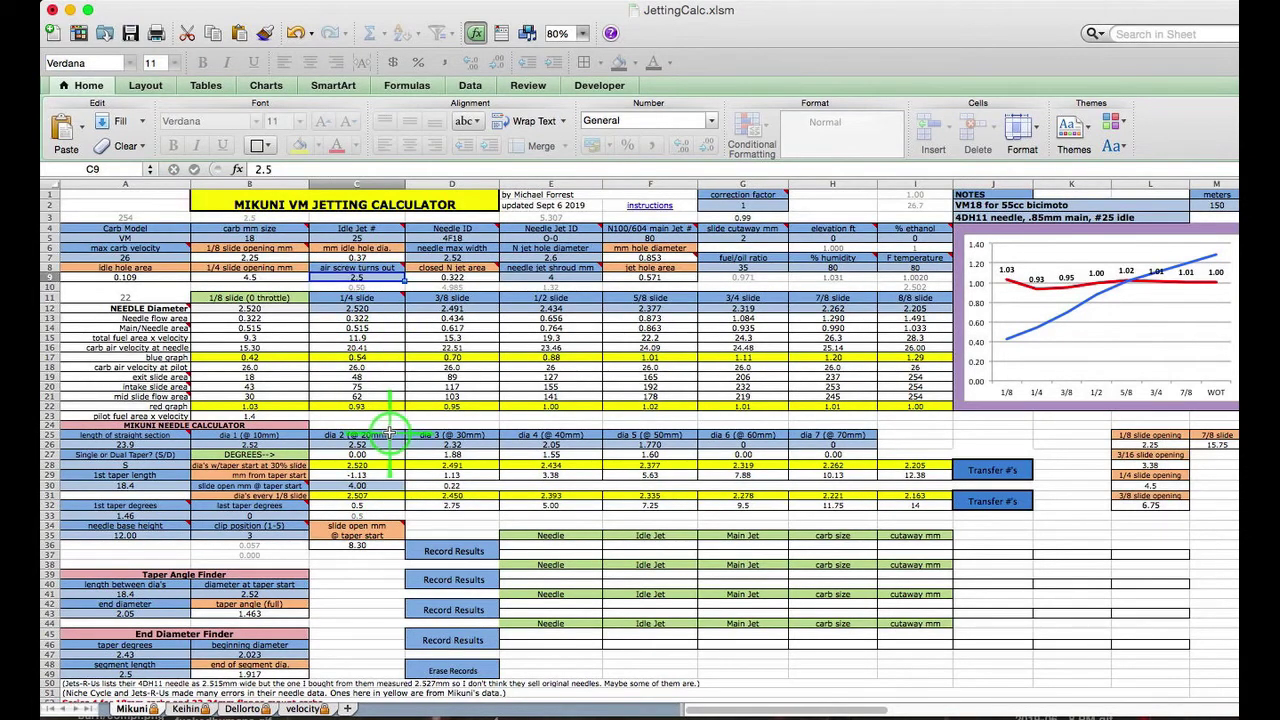
{"action": "type", "text": "."}
{"action": "key", "text": "Return"}
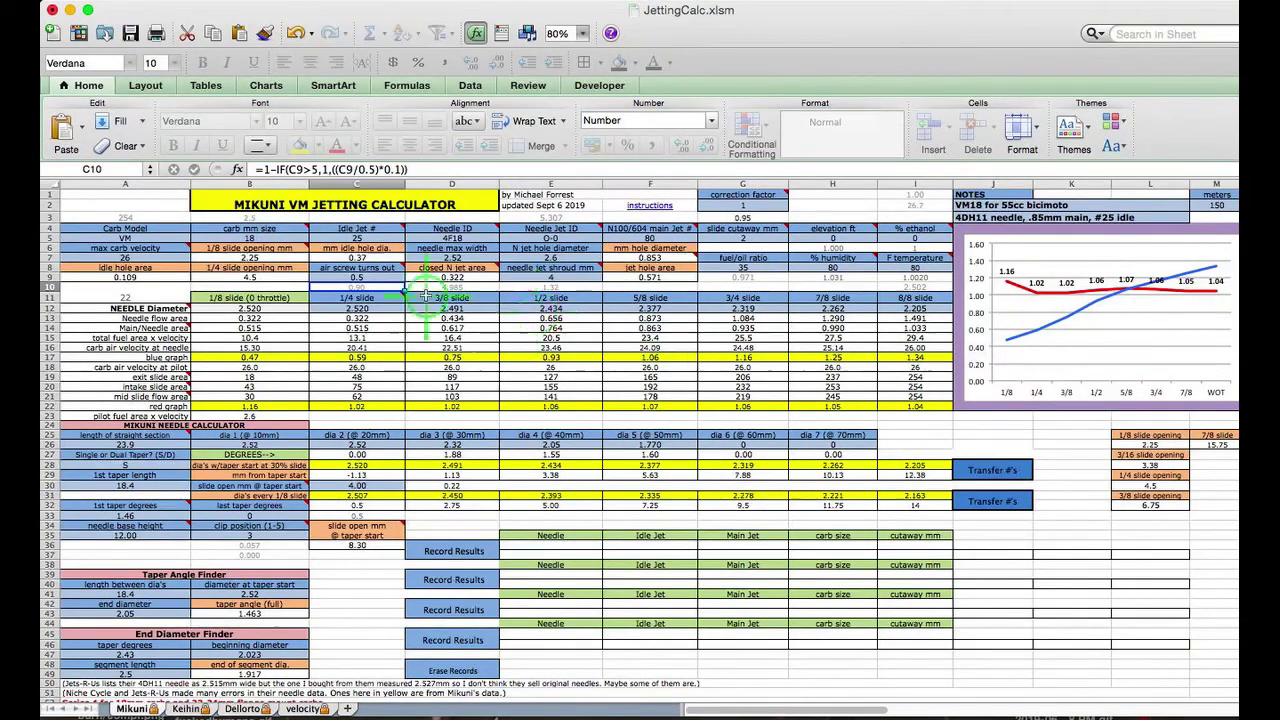
Set the air screw turns out to 1.5 and check the fuel curve in the graph.
{"action": "left_click", "coordinate": [366, 277]}
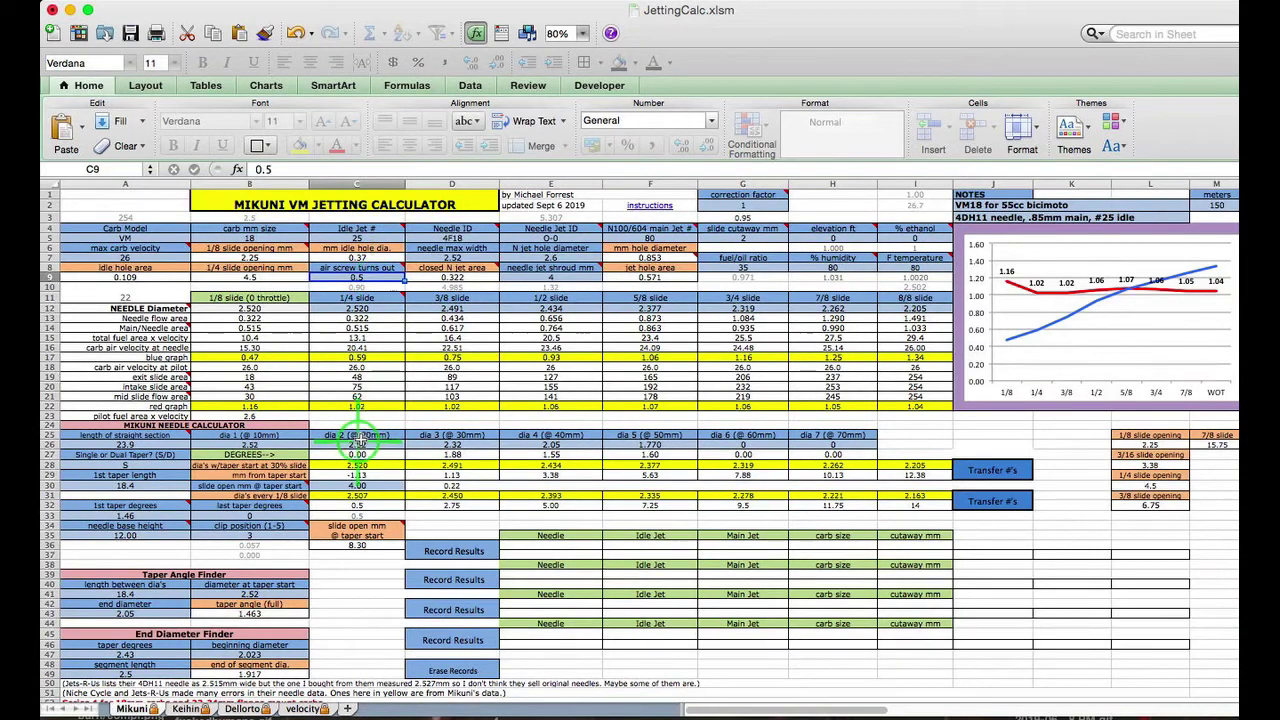
{"action": "type", "text": "1."}
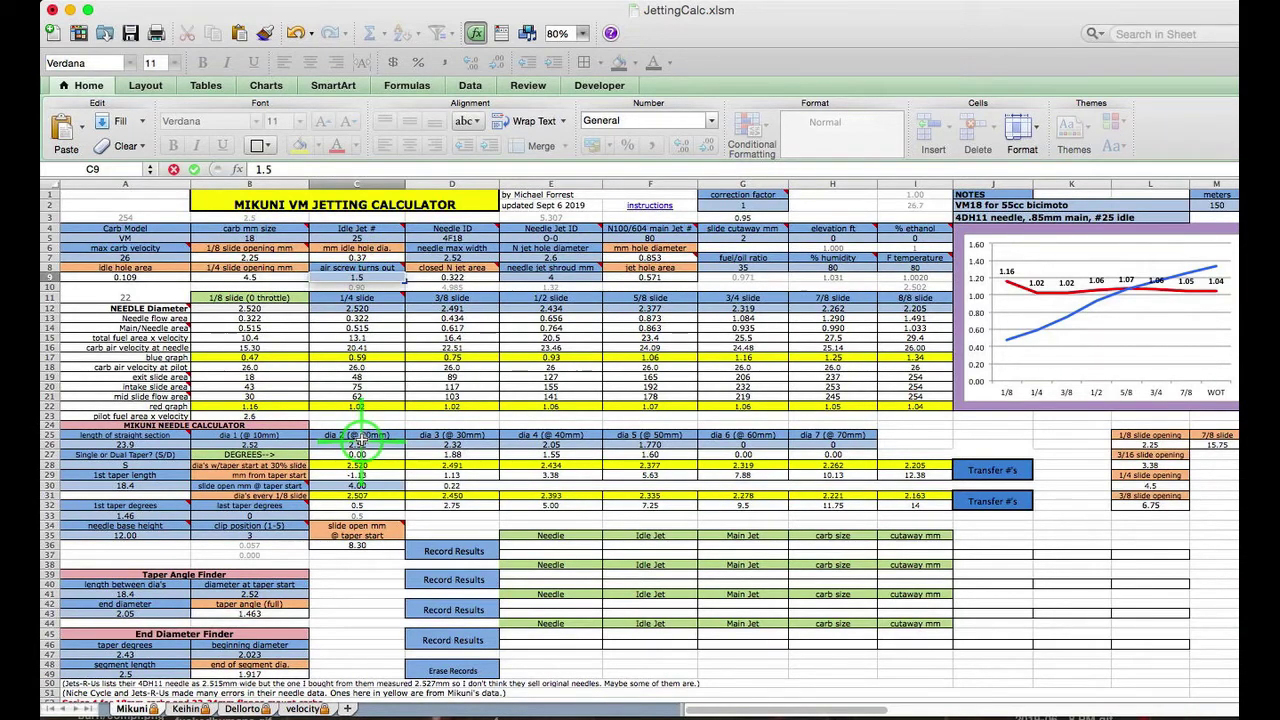
{"action": "key", "text": "Return"}
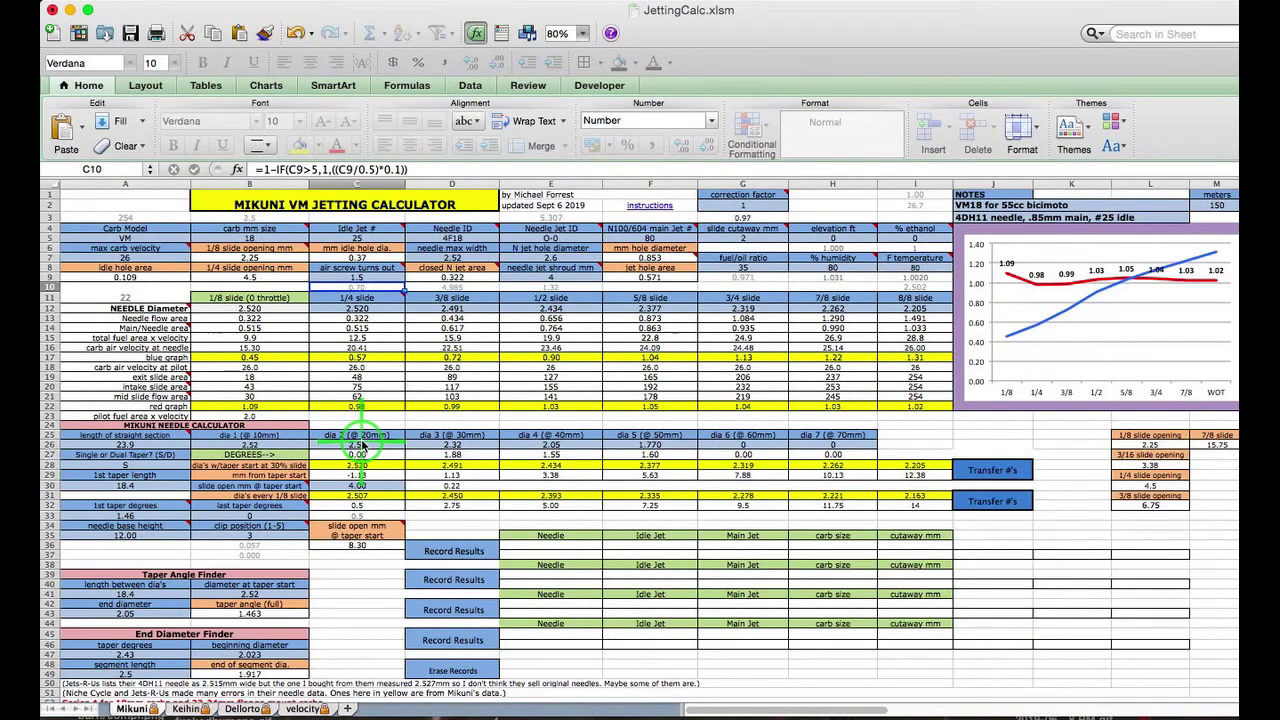
{"action": "mouse_move", "coordinate": [1095, 305]}
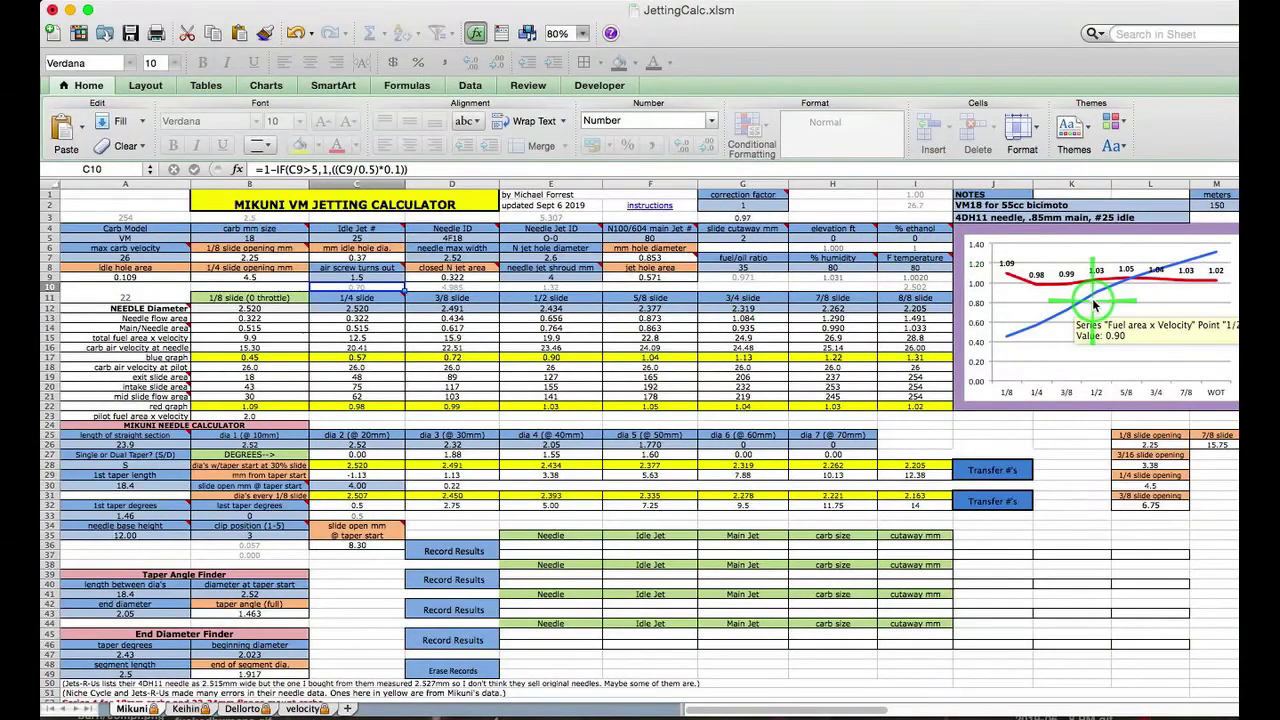
{"action": "mouse_move", "coordinate": [388, 293]}
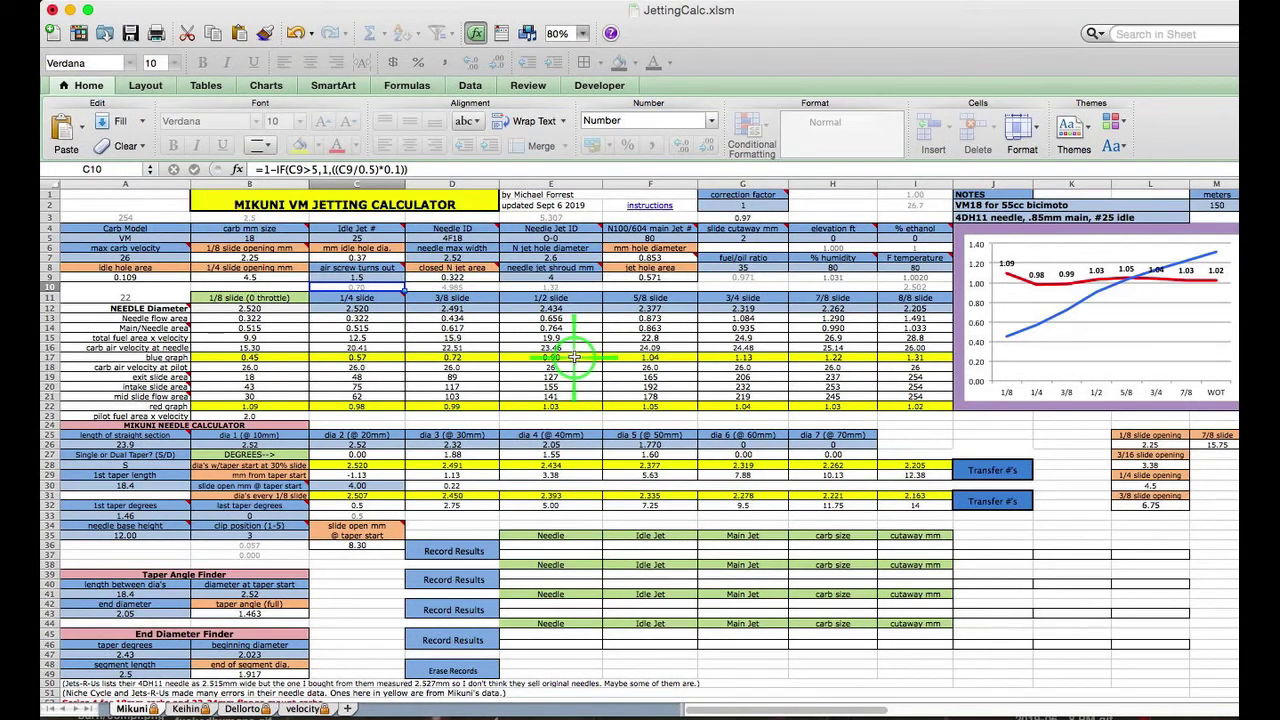
Set the N jet hole diameter to 2.57 in the jetting calculator.
{"action": "left_click", "coordinate": [766, 238]}
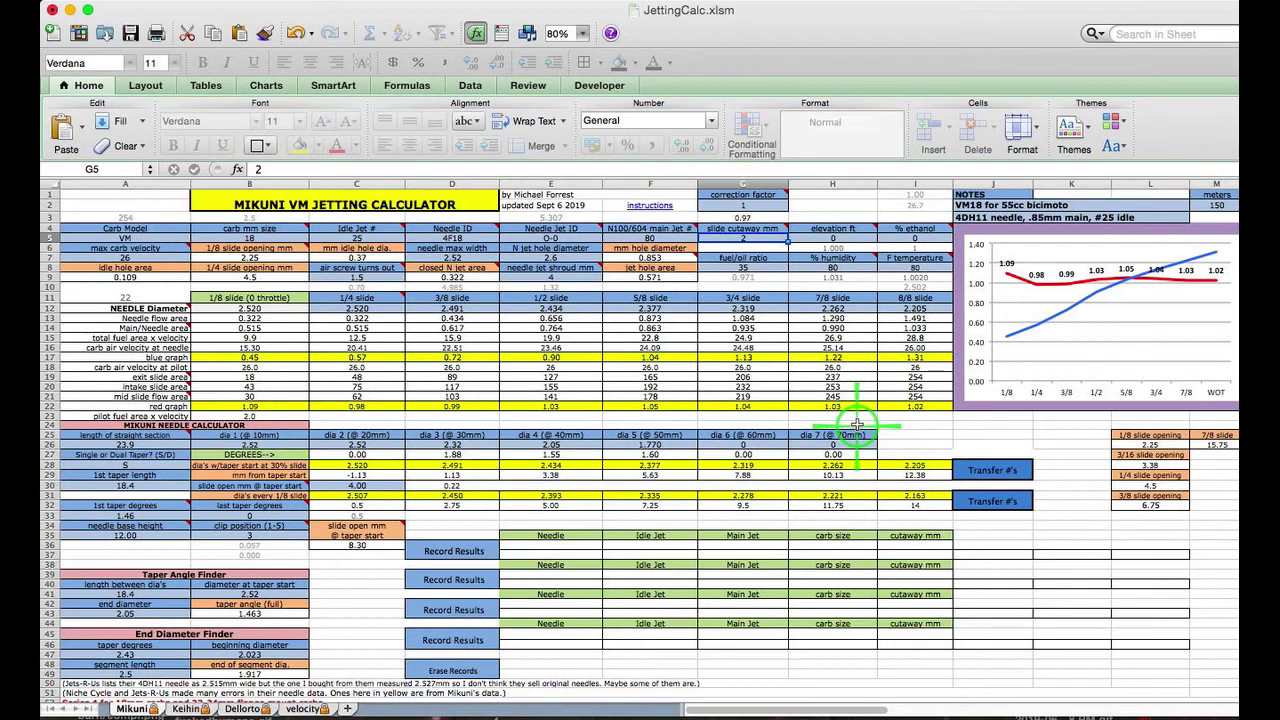
{"action": "left_click", "coordinate": [581, 258]}
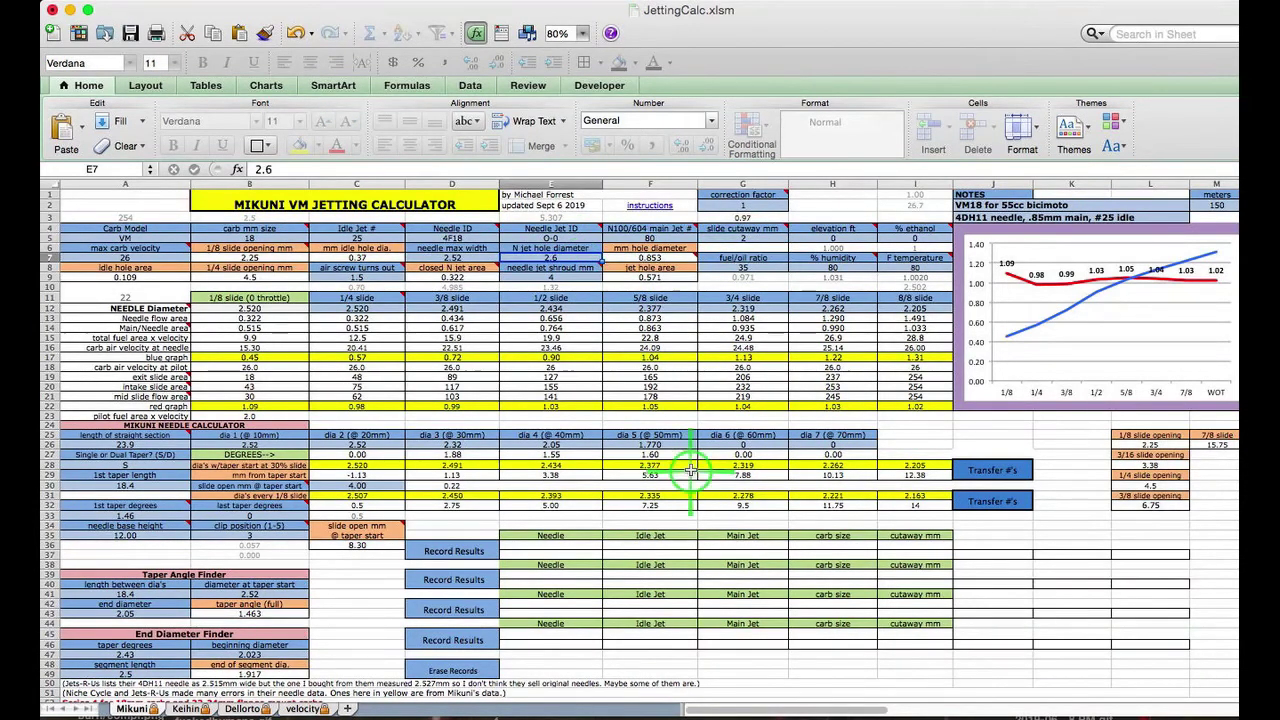
{"action": "type", "text": "2"}
{"action": "type", "text": ".527"}
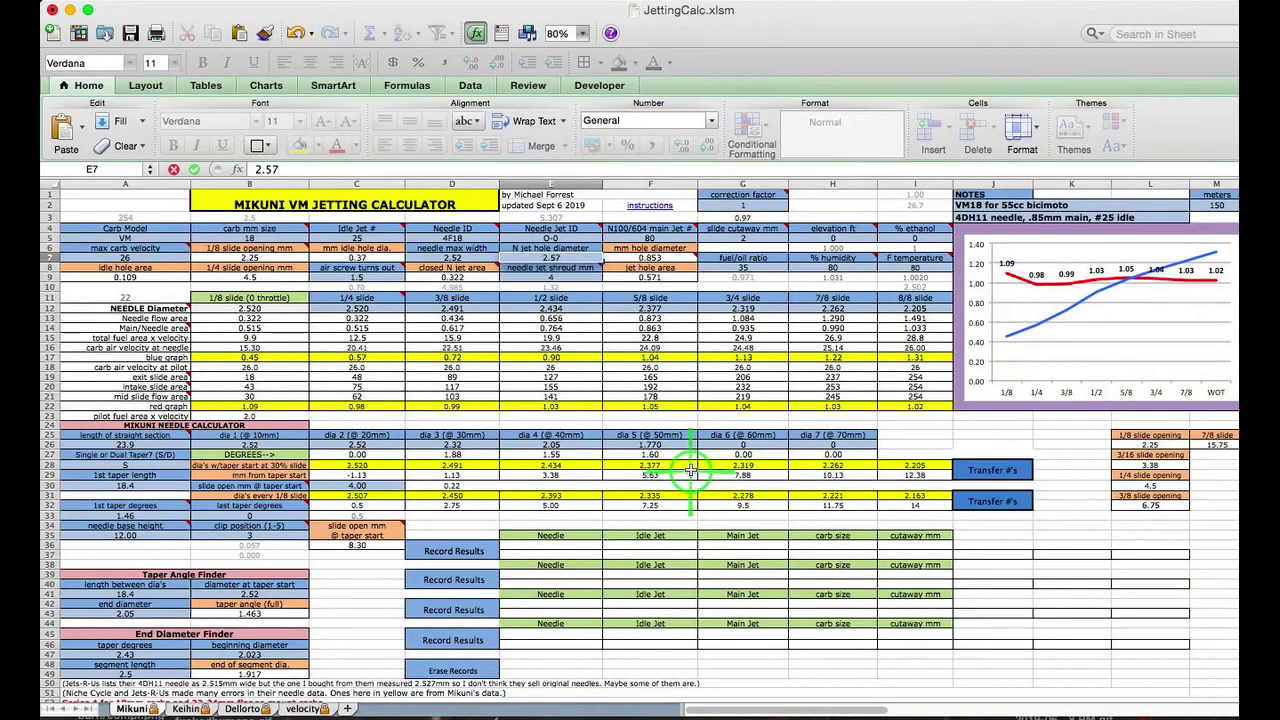
{"action": "key", "text": "Return"}
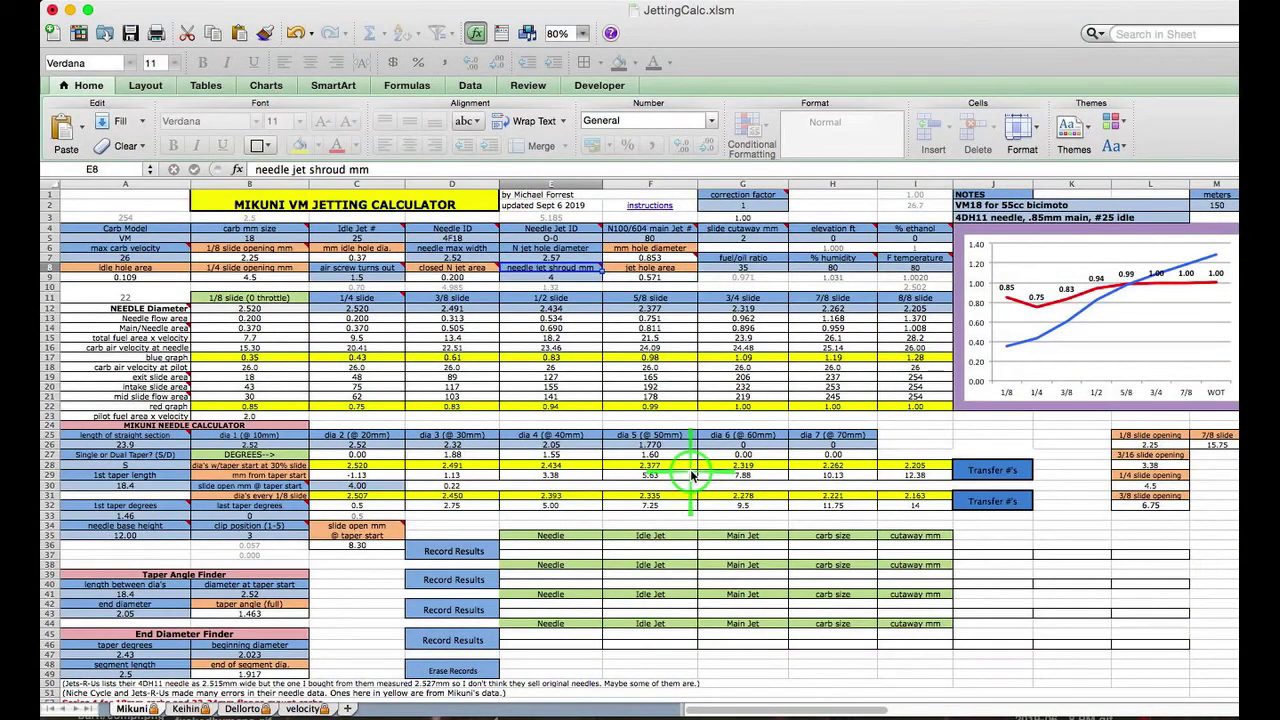
Set the N jet hole diameter to 2.58 in the Mikuni jetting calculator.
{"action": "left_click", "coordinate": [572, 258]}
{"action": "type", "text": "2"}
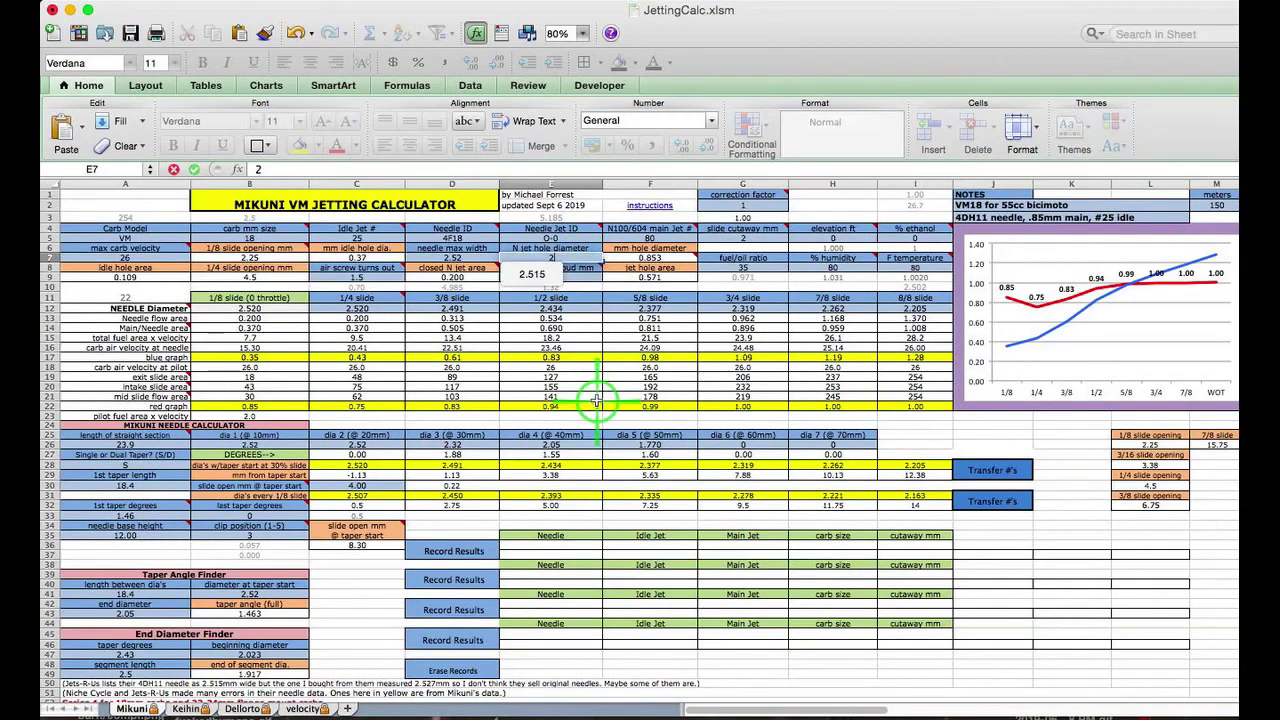
{"action": "type", "text": ".5"}
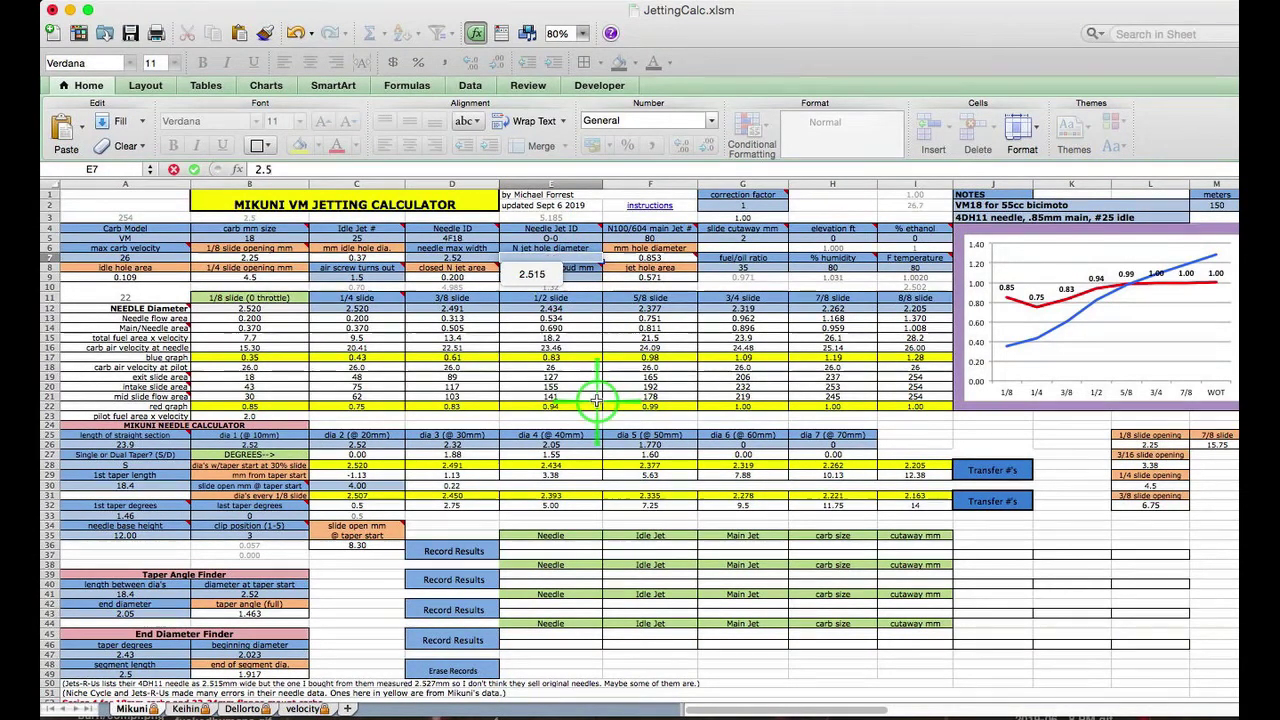
{"action": "type", "text": "8"}
{"action": "key", "text": "Return"}
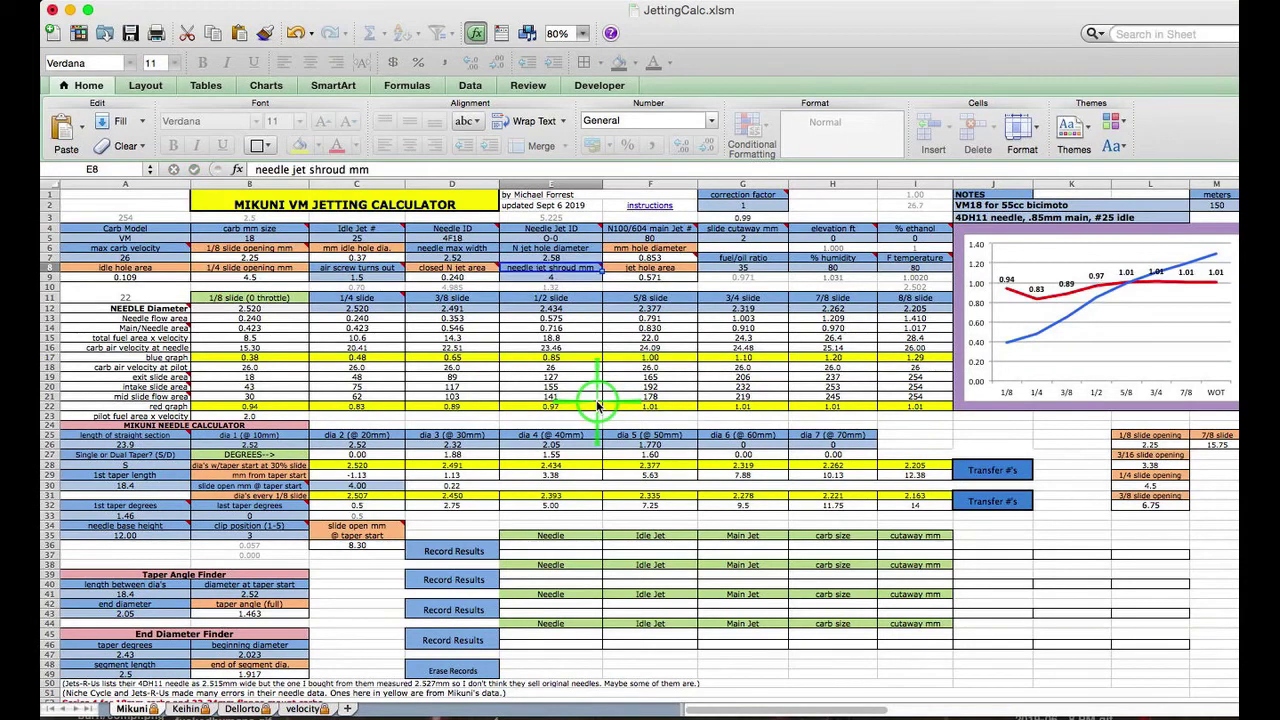
Try a slide cutaway of 0 mm to compare its effect on the lean/rich curve, and undo the change.
{"action": "left_click", "coordinate": [767, 237]}
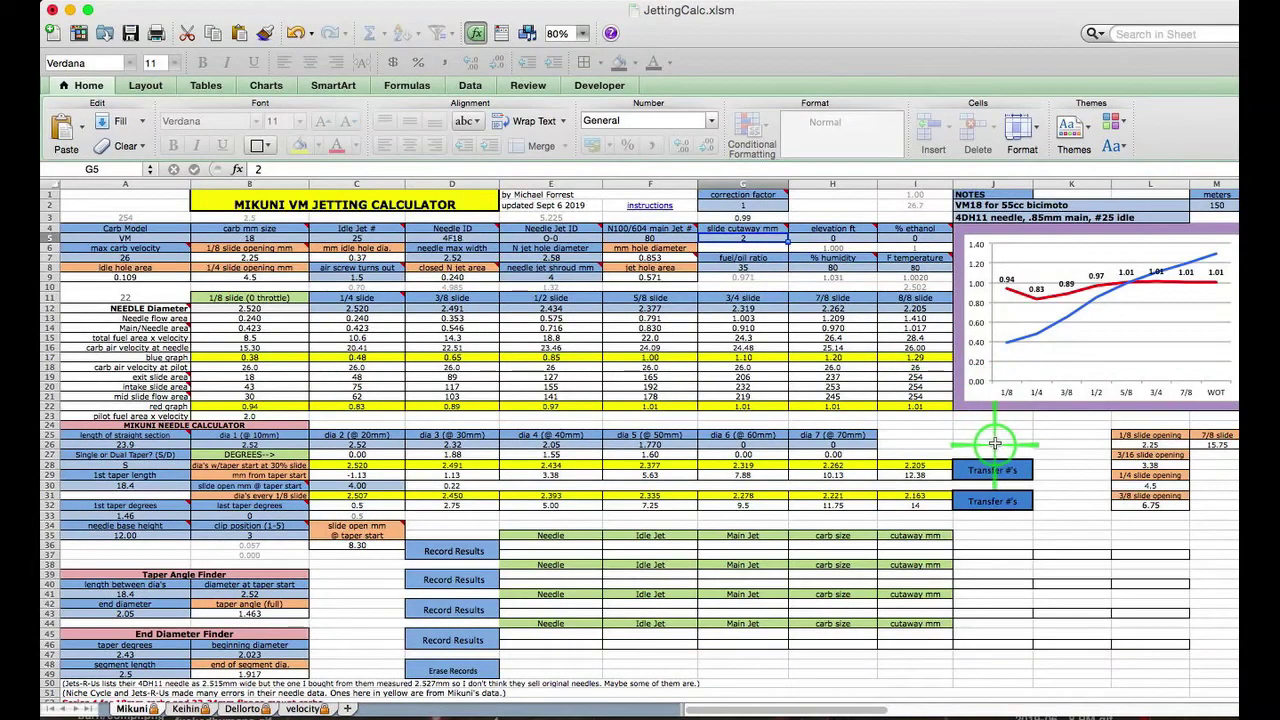
{"action": "type", "text": "0"}
{"action": "key", "text": "Return"}
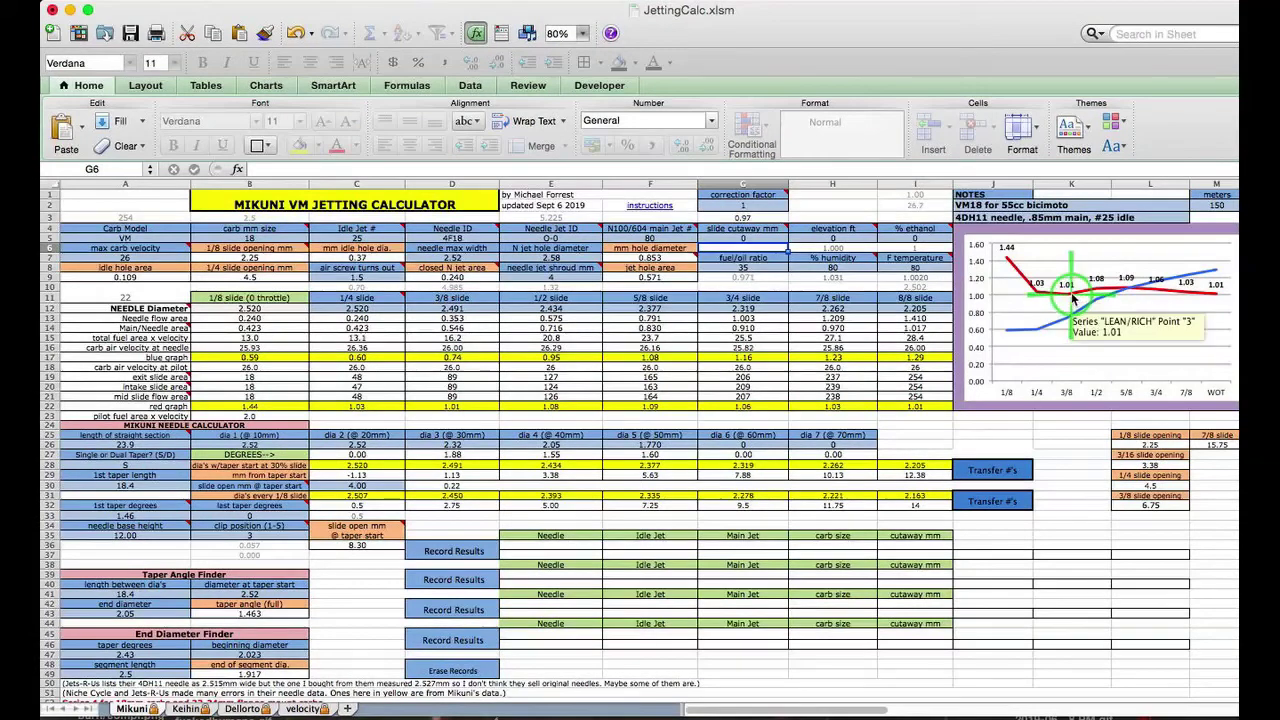
{"action": "left_click", "coordinate": [296, 36]}
{"action": "left_click", "coordinate": [296, 36]}
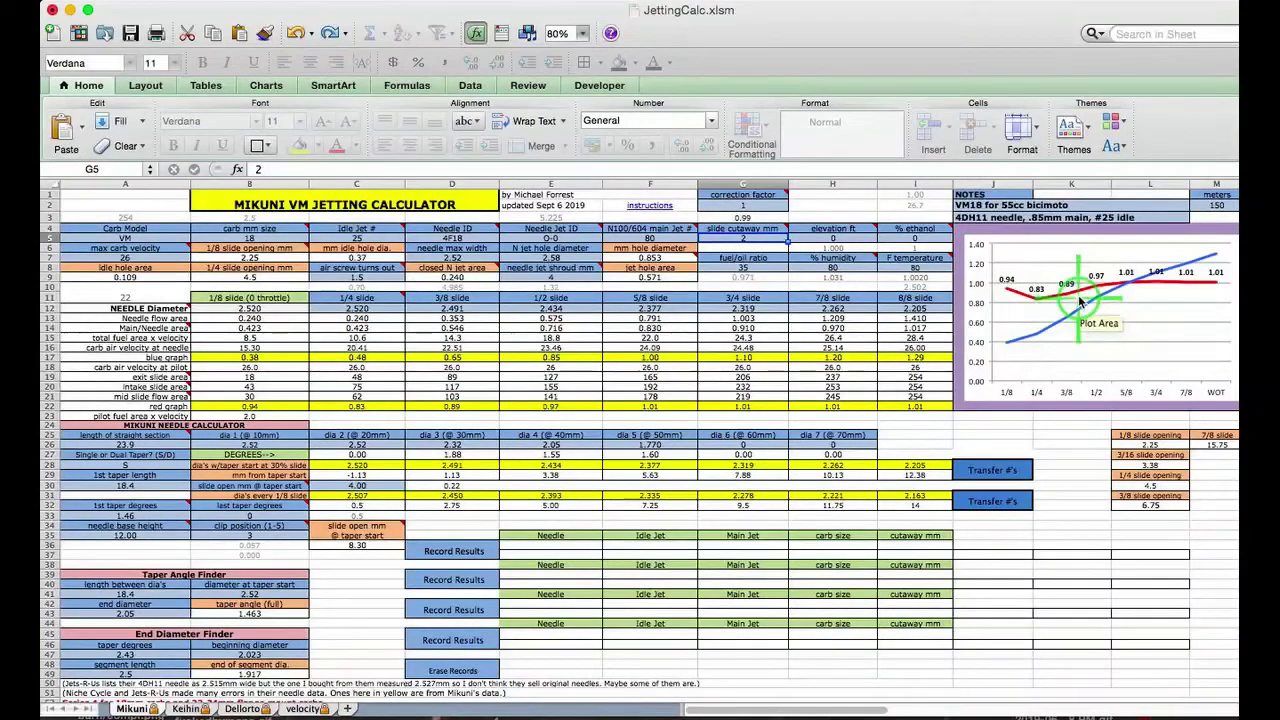
{"action": "mouse_move", "coordinate": [1076, 302]}
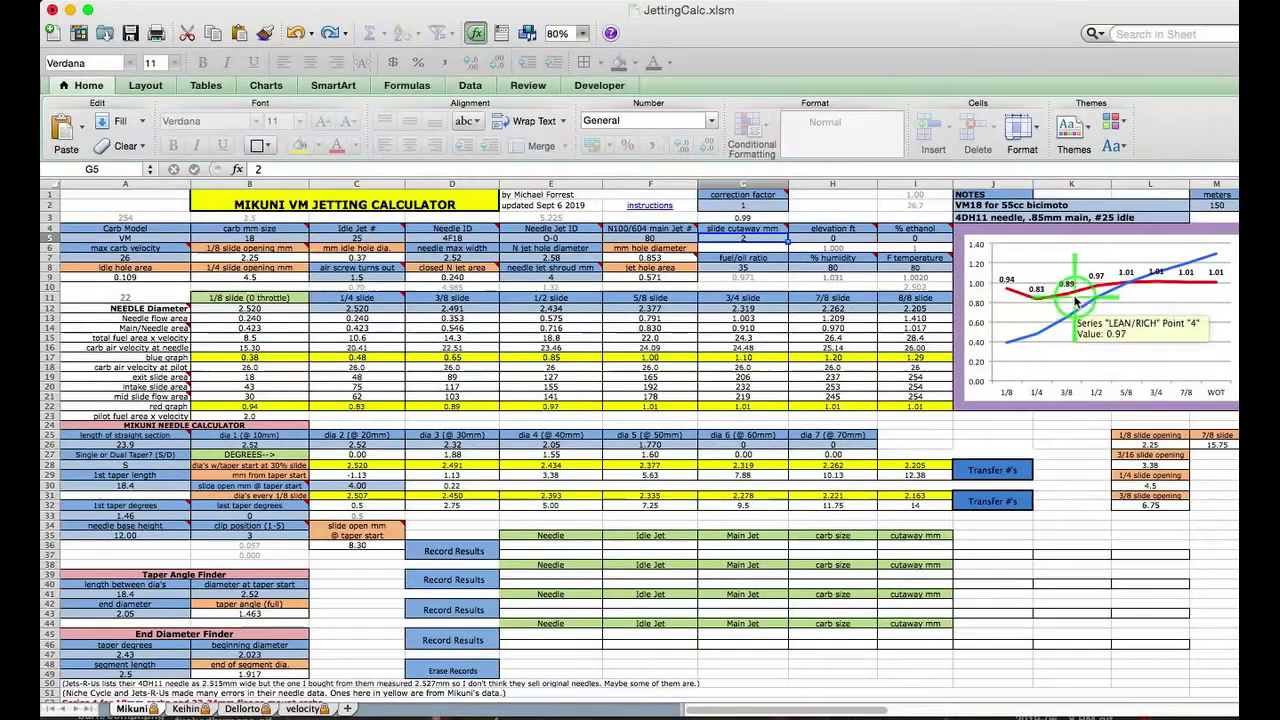
{"action": "mouse_move", "coordinate": [1020, 343]}
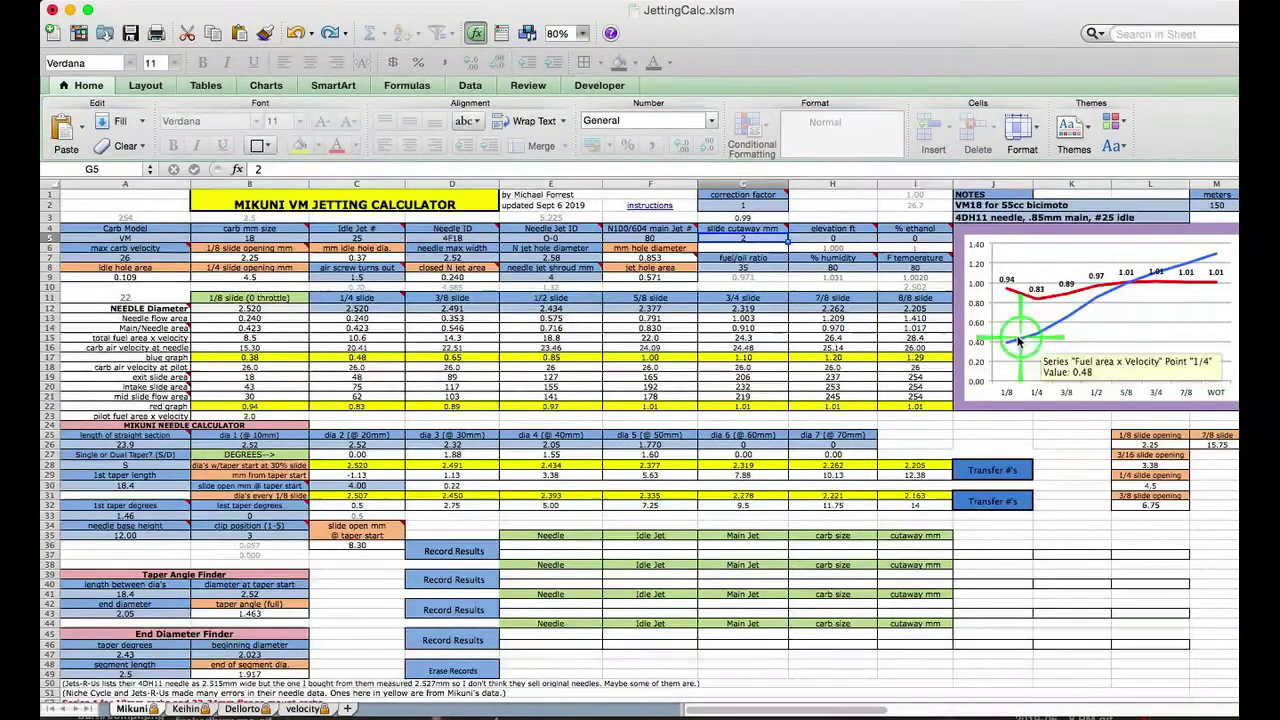
Set the N jet hole diameter to 2.6 in the Mikuni jetting calculator.
{"action": "left_click", "coordinate": [563, 258]}
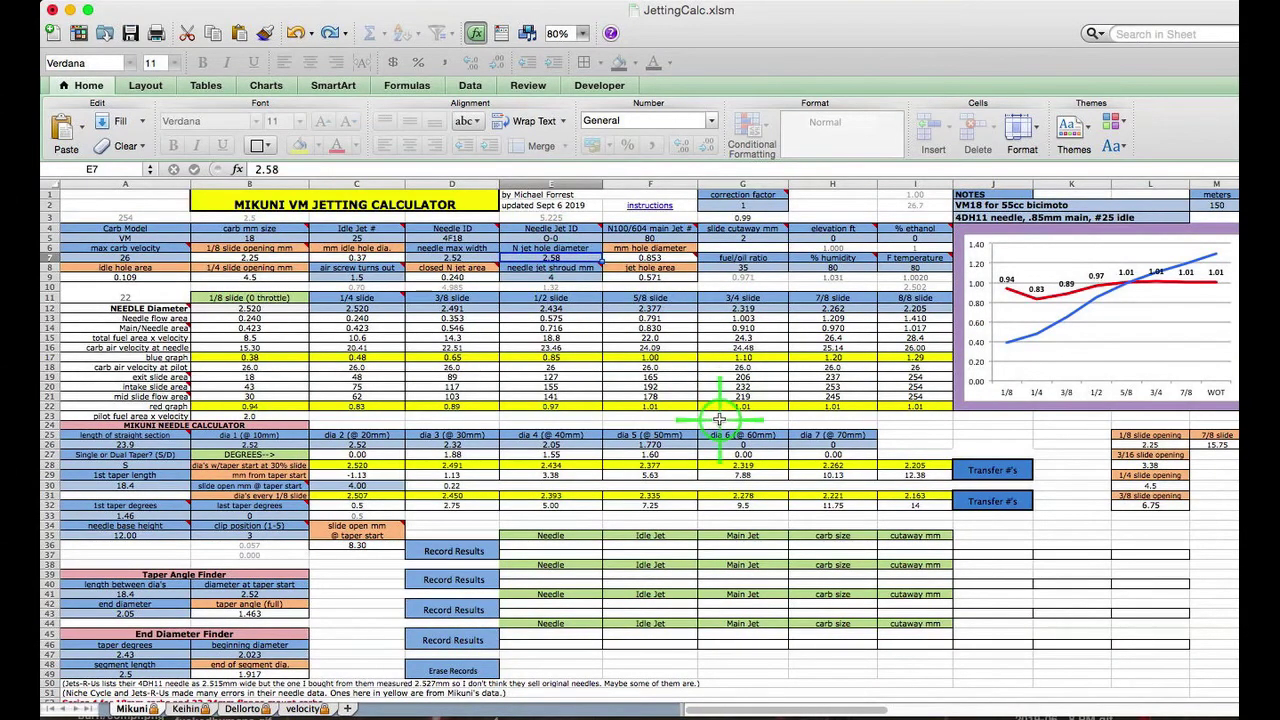
{"action": "type", "text": "2.6"}
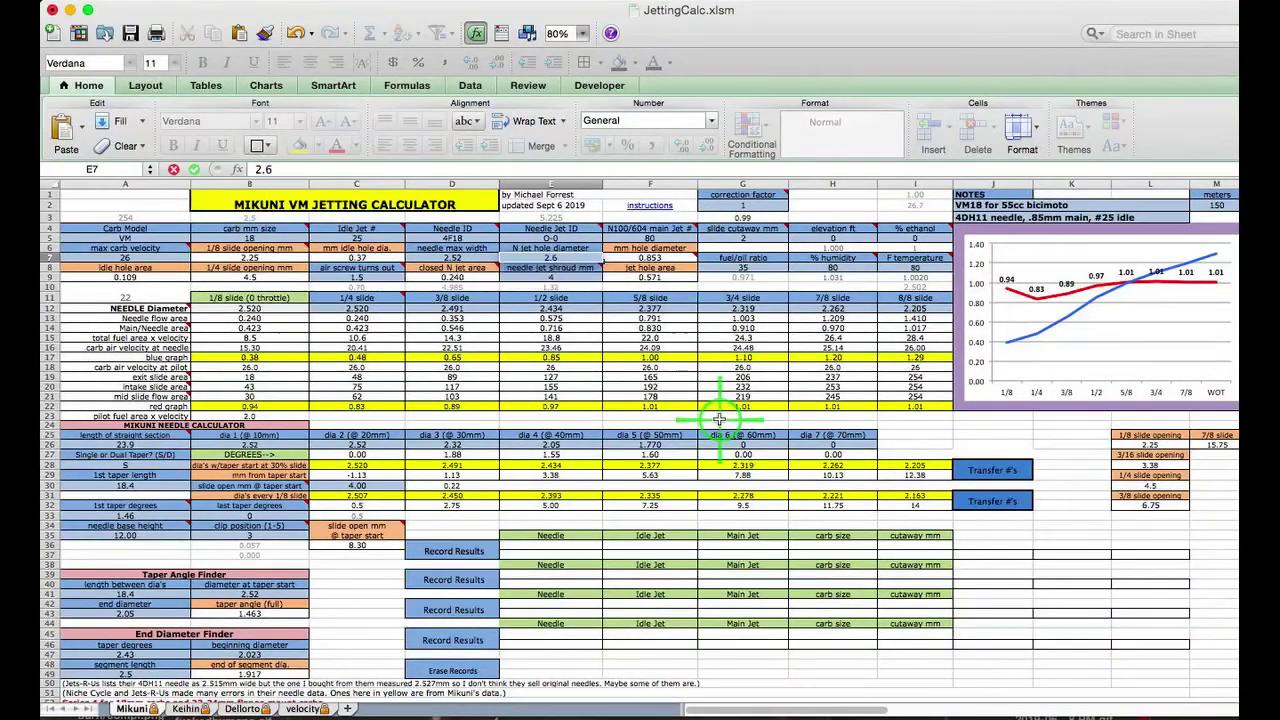
{"action": "key", "text": "Return"}
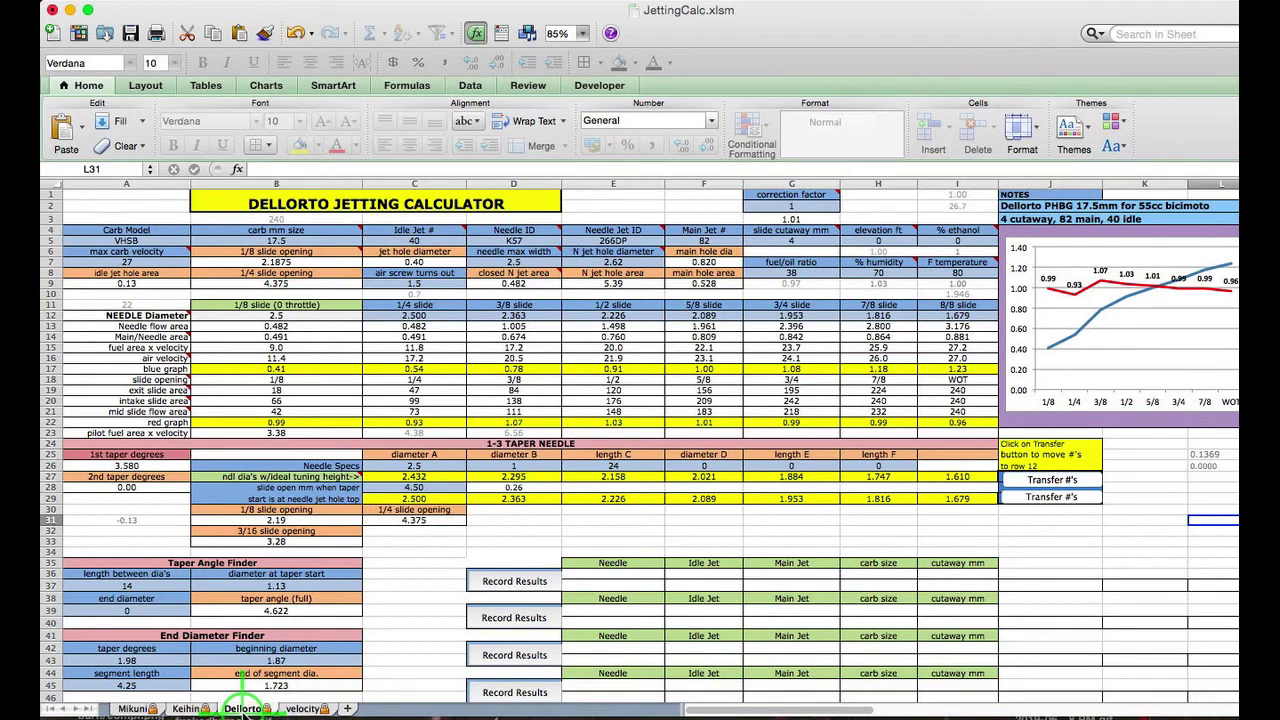
Switch to the Dellorto sheet and examine the fuel and lean/rich curves of the Aprilia RS125 setup across all slide openings.
{"action": "left_click", "coordinate": [243, 708]}
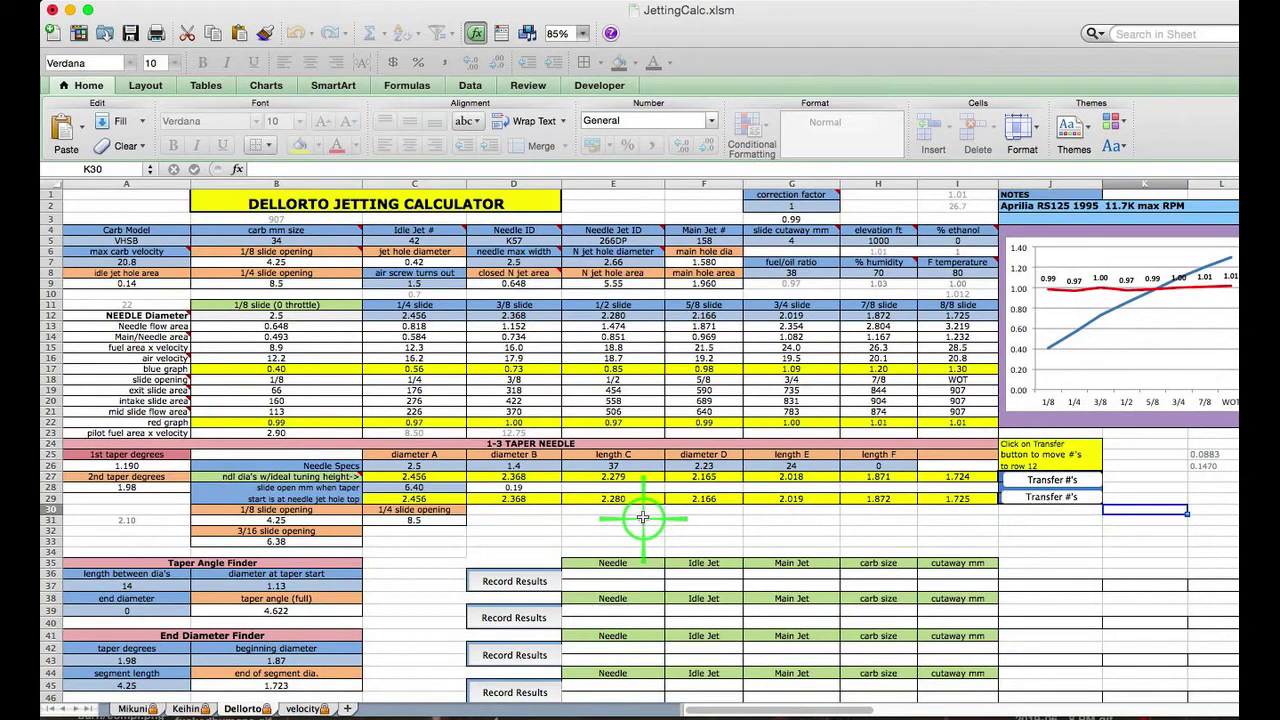
{"action": "left_click", "coordinate": [947, 310]}
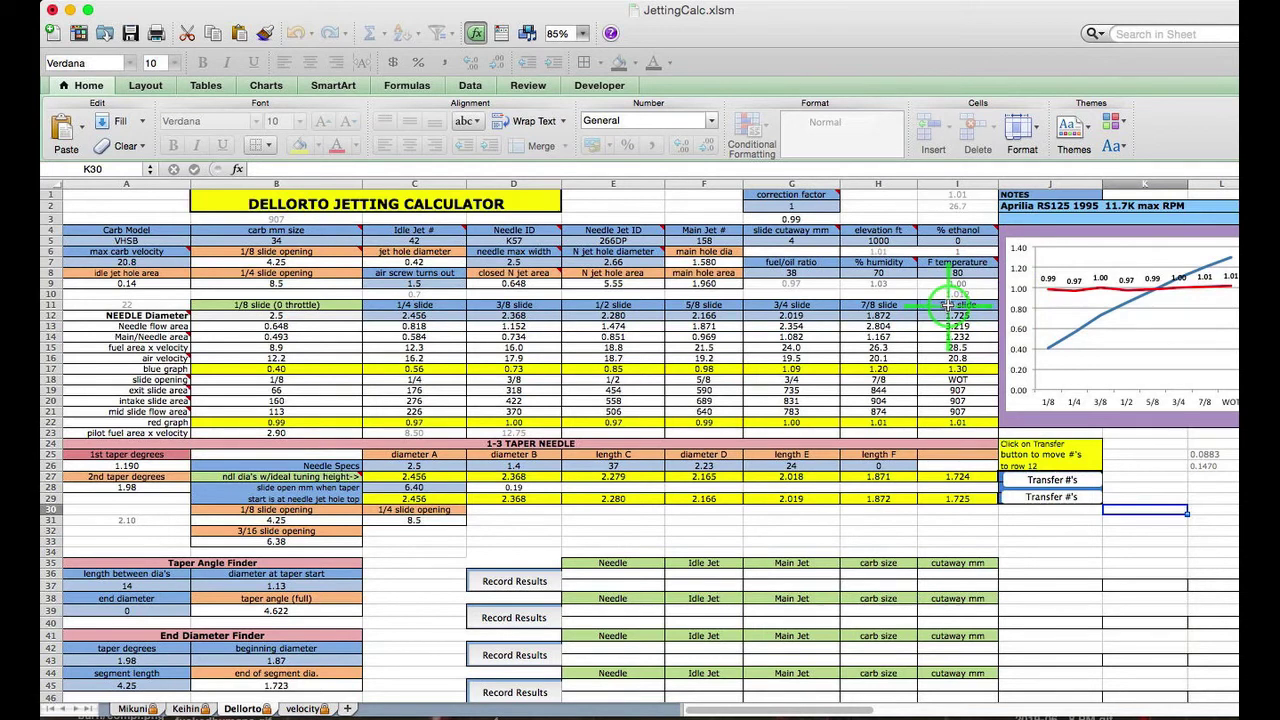
{"action": "mouse_move", "coordinate": [1075, 290]}
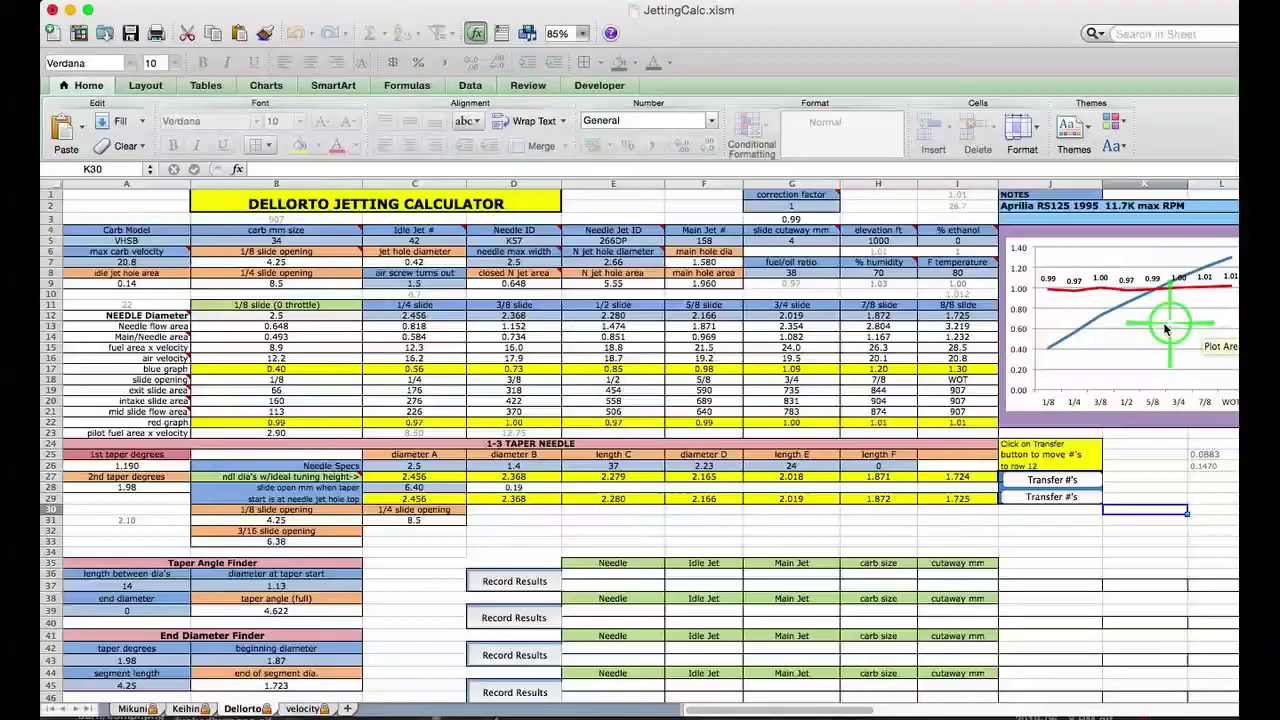
{"action": "mouse_move", "coordinate": [1055, 353]}
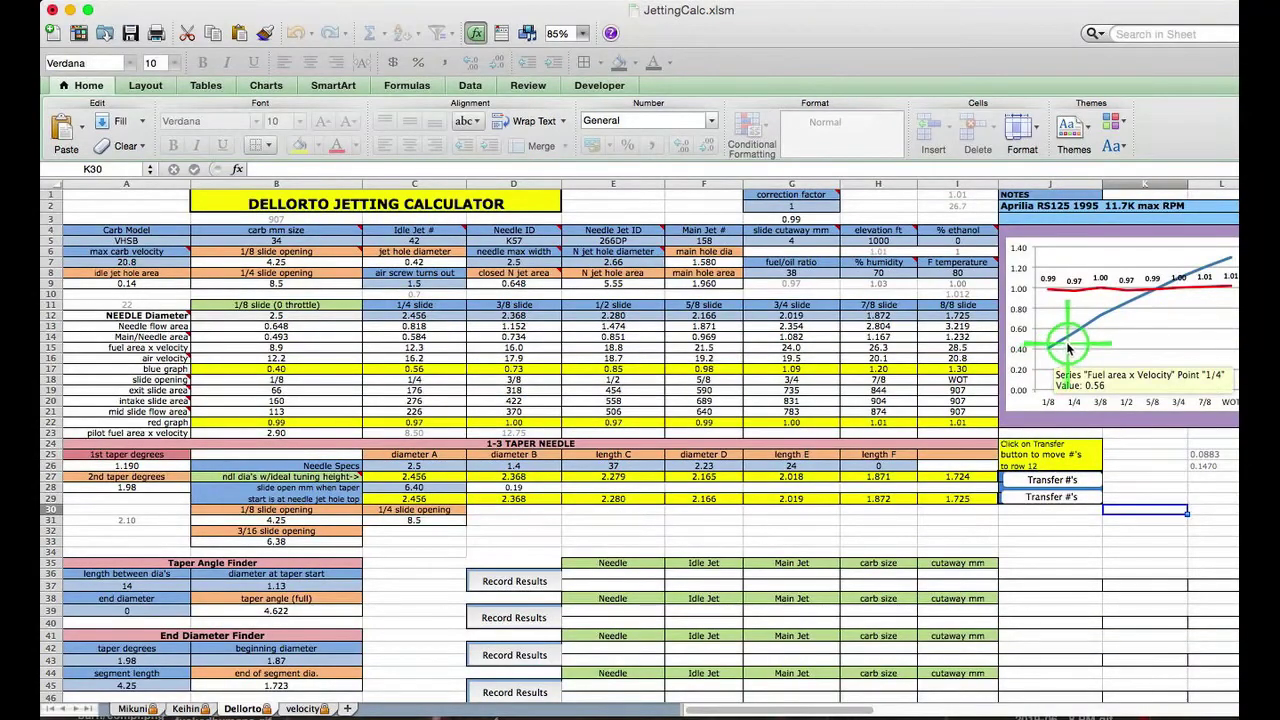
{"action": "mouse_move", "coordinate": [1089, 334]}
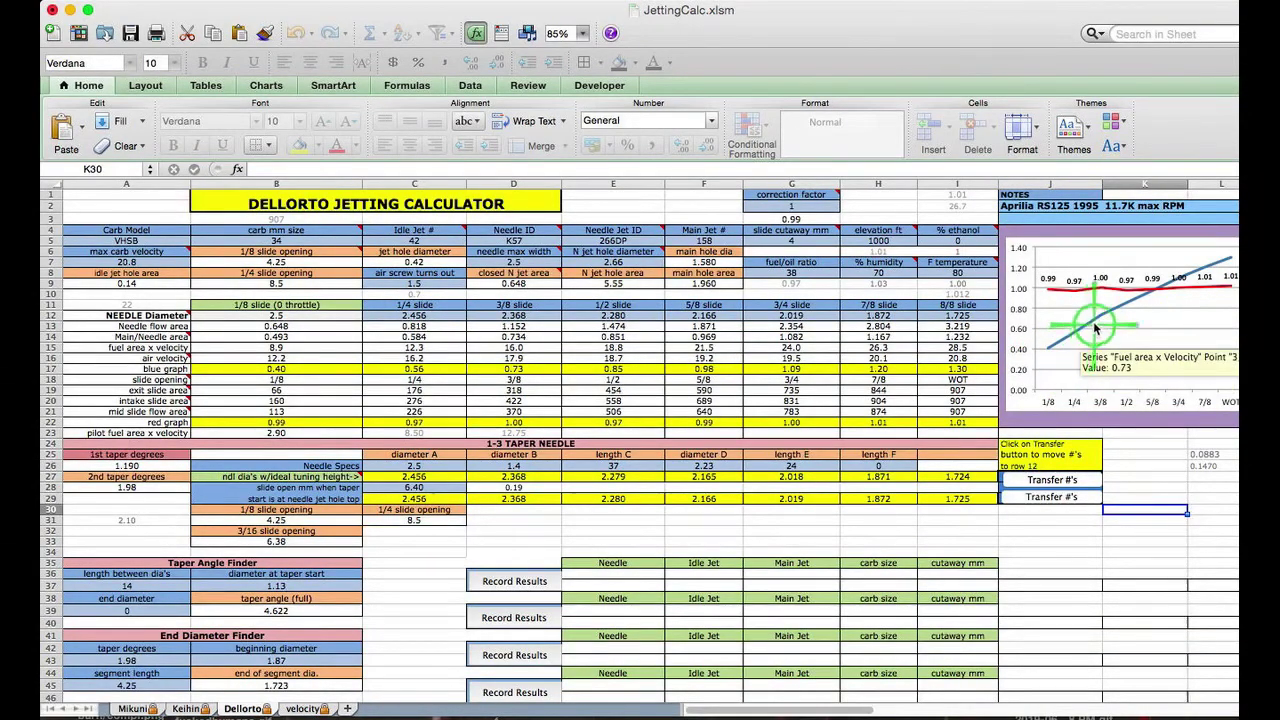
{"action": "mouse_move", "coordinate": [1143, 304]}
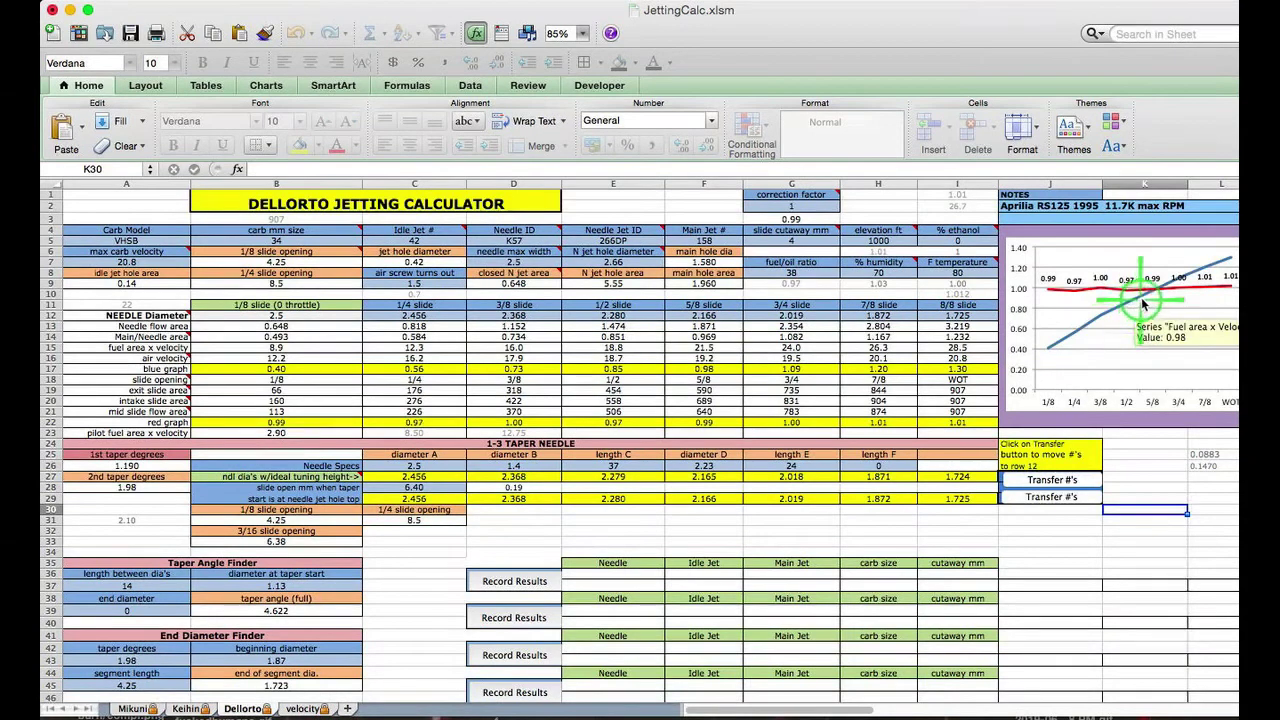
{"action": "mouse_move", "coordinate": [1203, 275]}
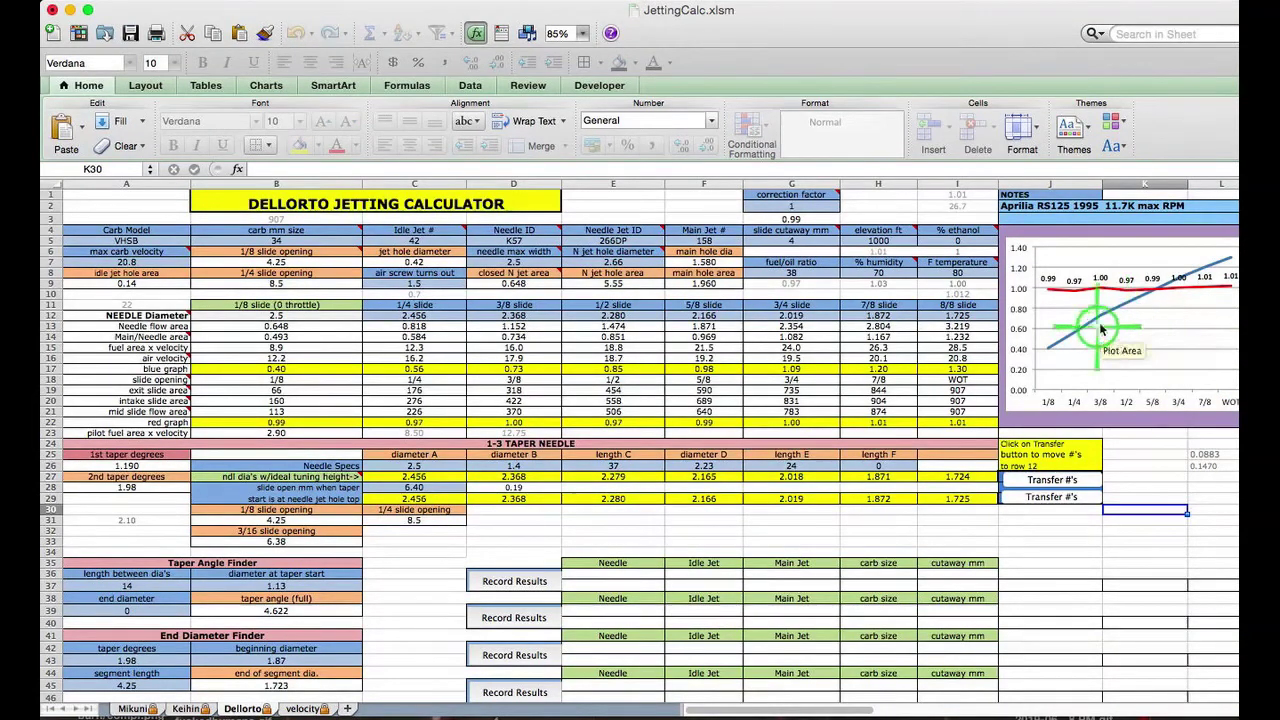
{"action": "mouse_move", "coordinate": [1100, 305]}
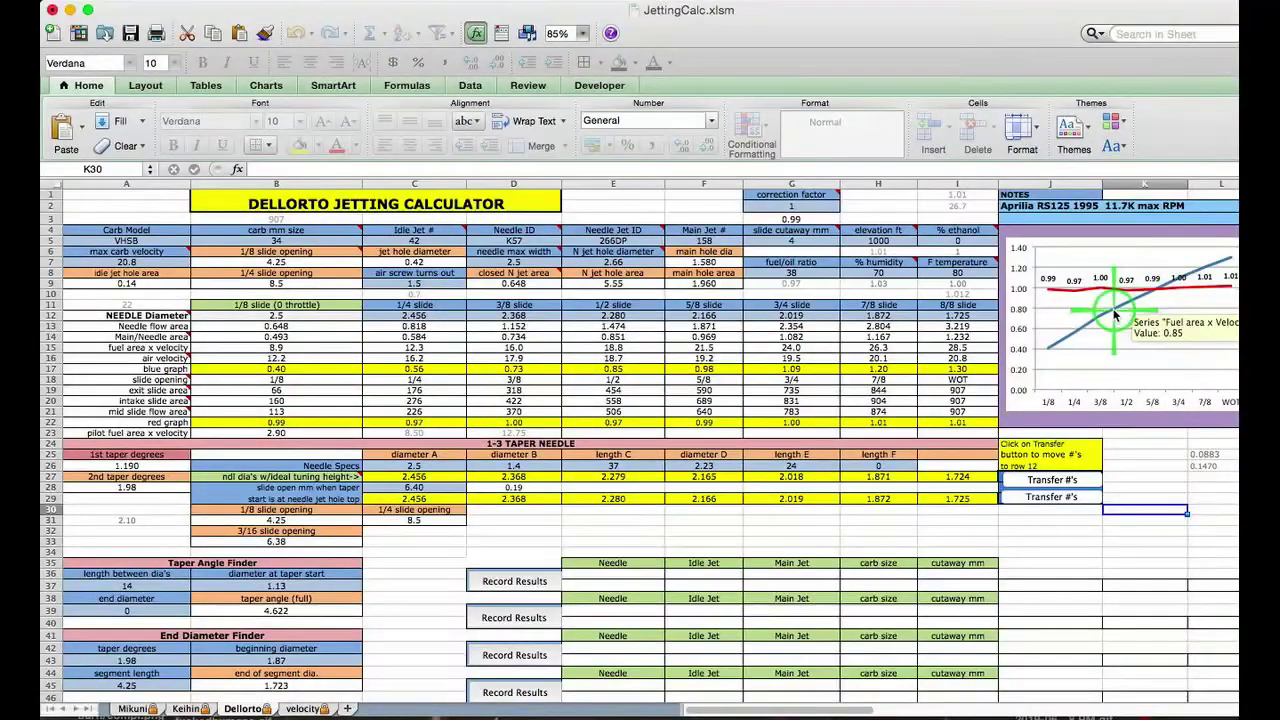
{"action": "mouse_move", "coordinate": [1086, 335]}
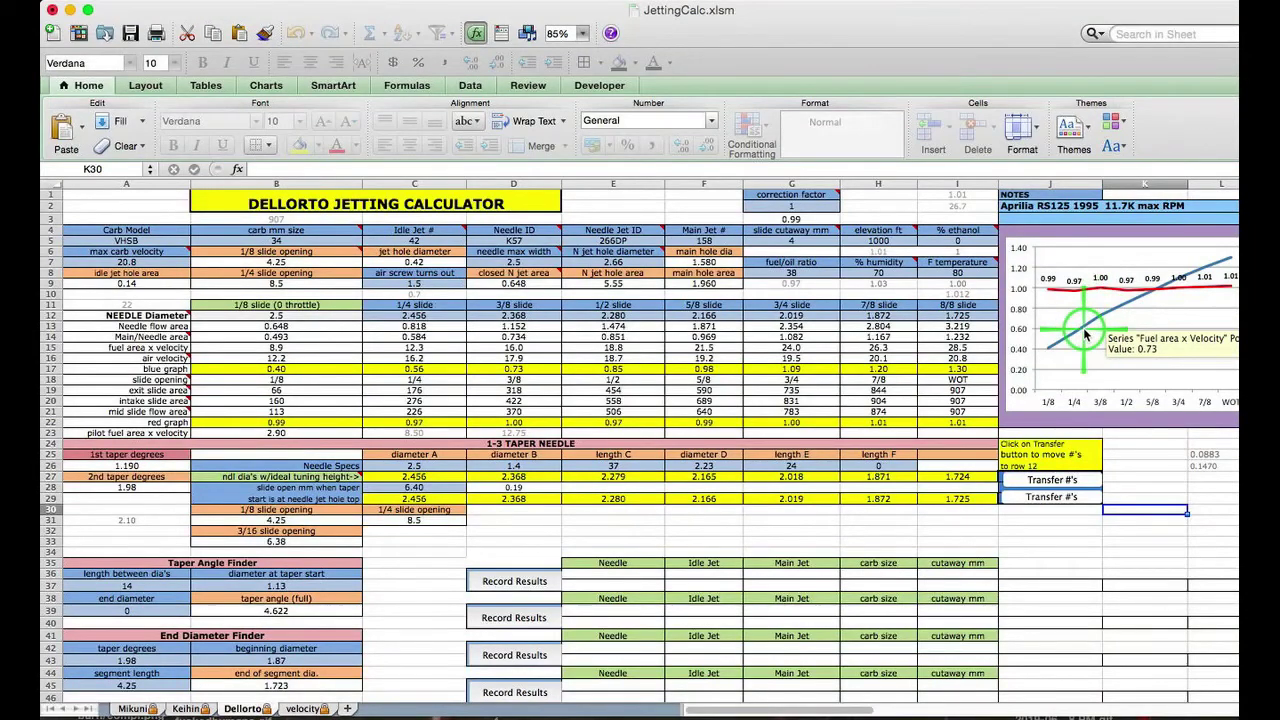
{"action": "mouse_move", "coordinate": [1047, 352]}
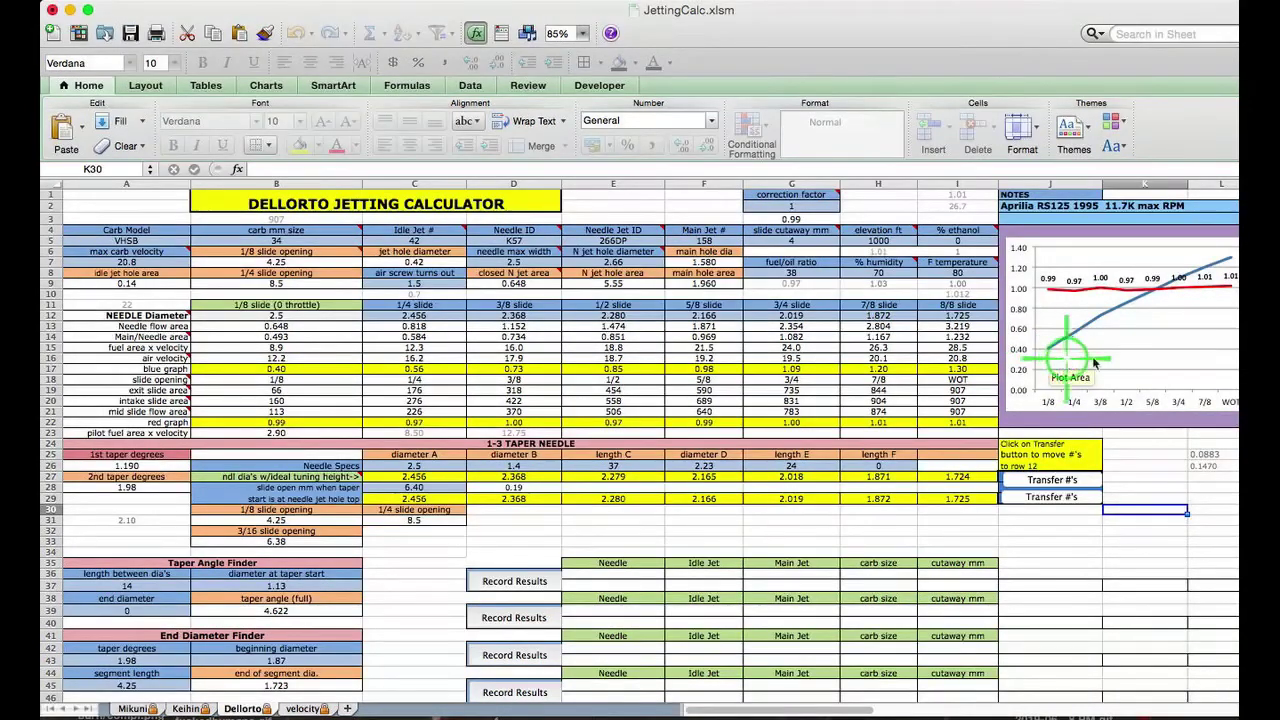
{"action": "mouse_move", "coordinate": [1233, 266]}
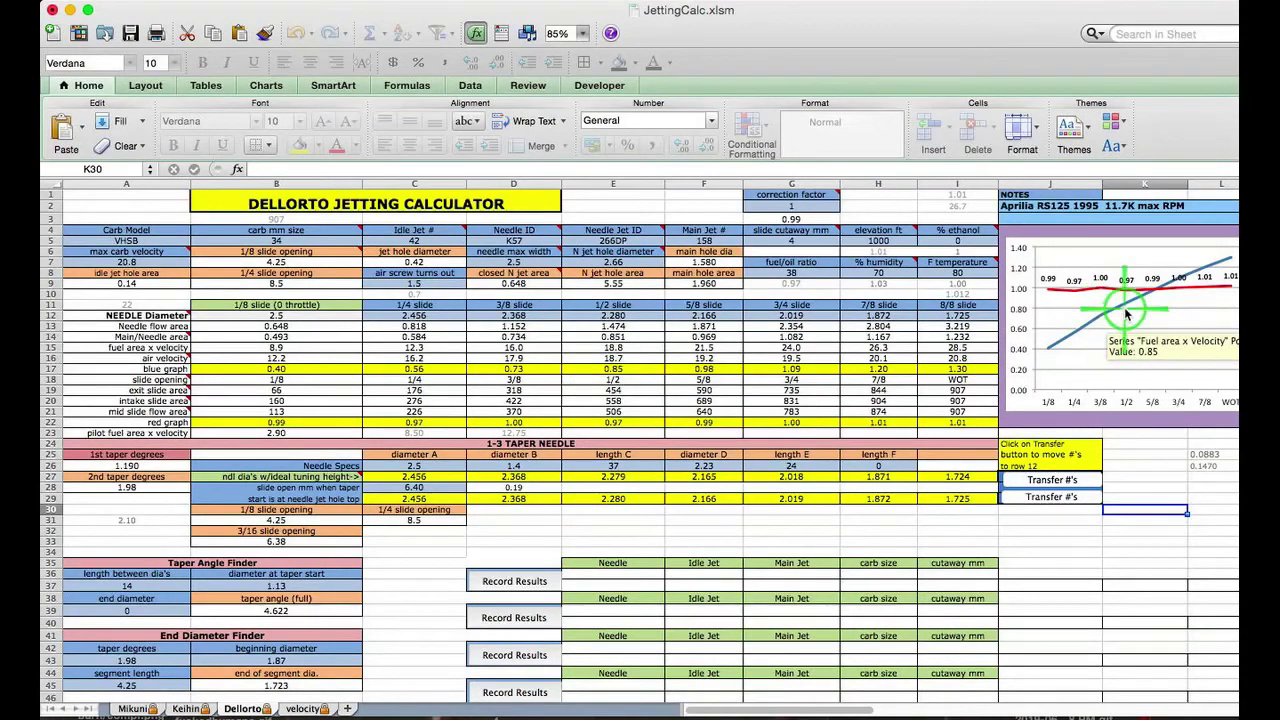
{"action": "mouse_move", "coordinate": [1160, 296]}
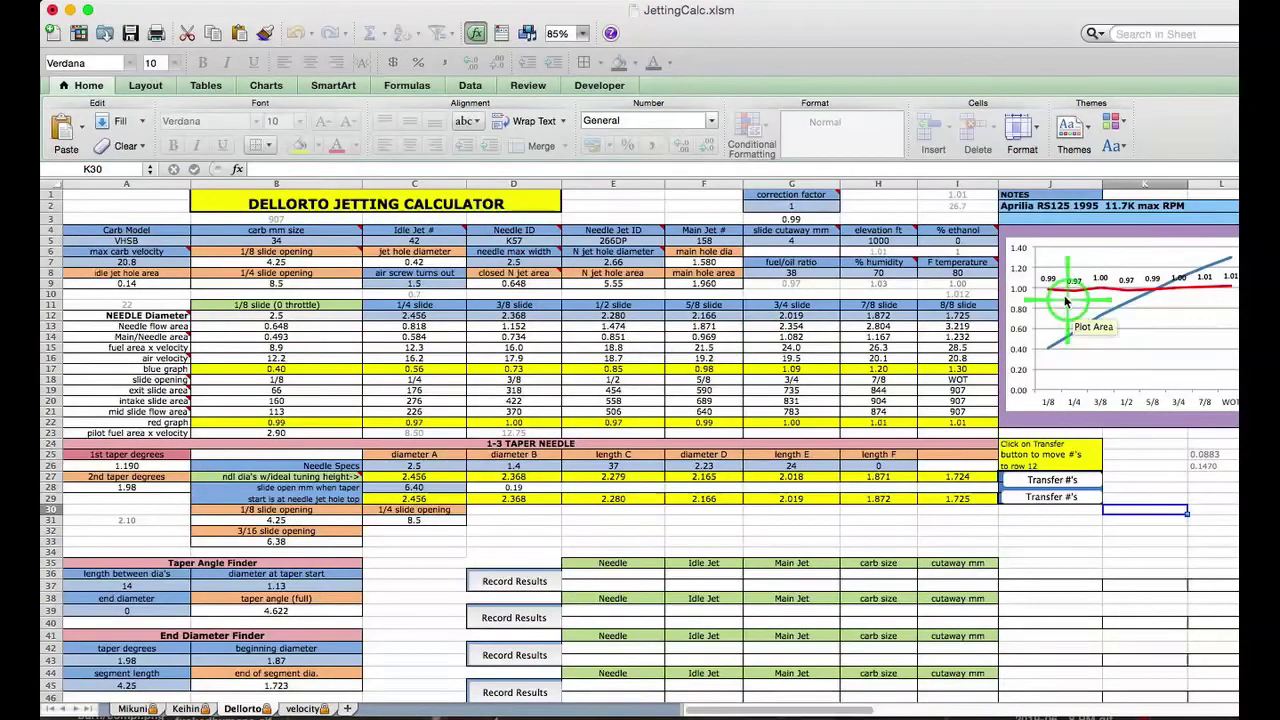
{"action": "mouse_move", "coordinate": [1197, 290]}
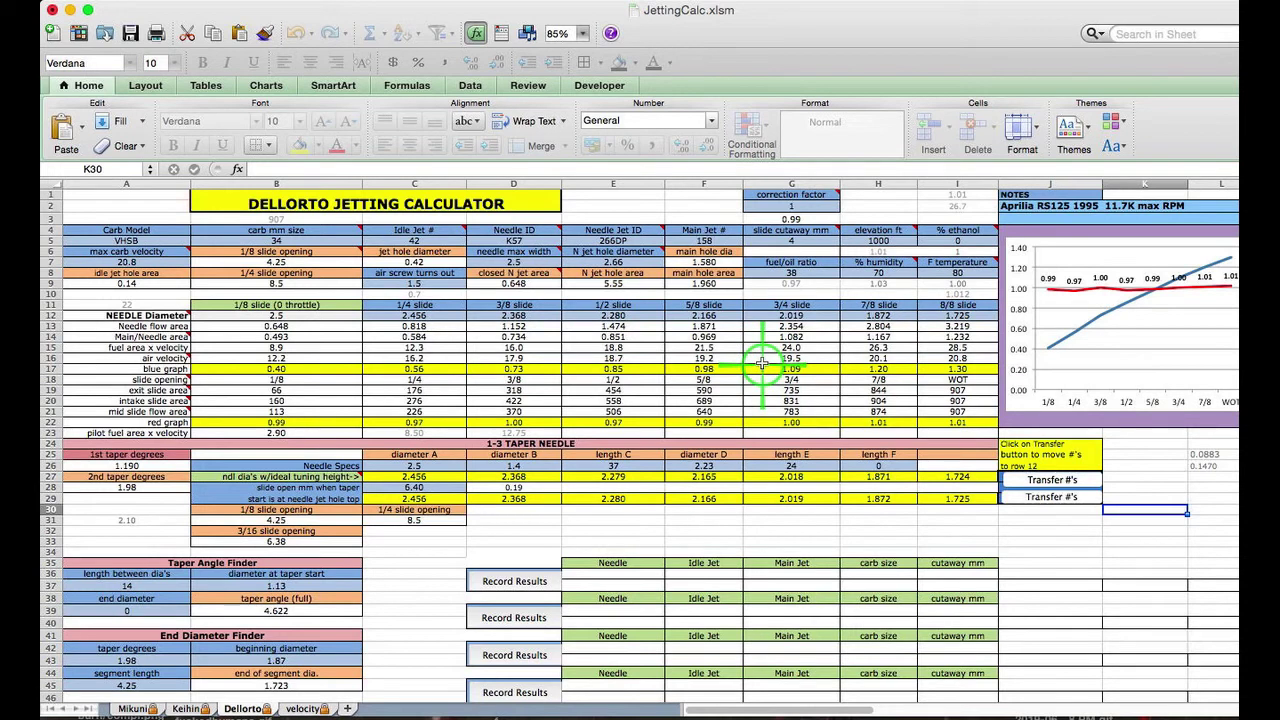
Try idle jet number 60 in the Dellorto calculator to compare the curves, and undo the change.
{"action": "left_click", "coordinate": [418, 241]}
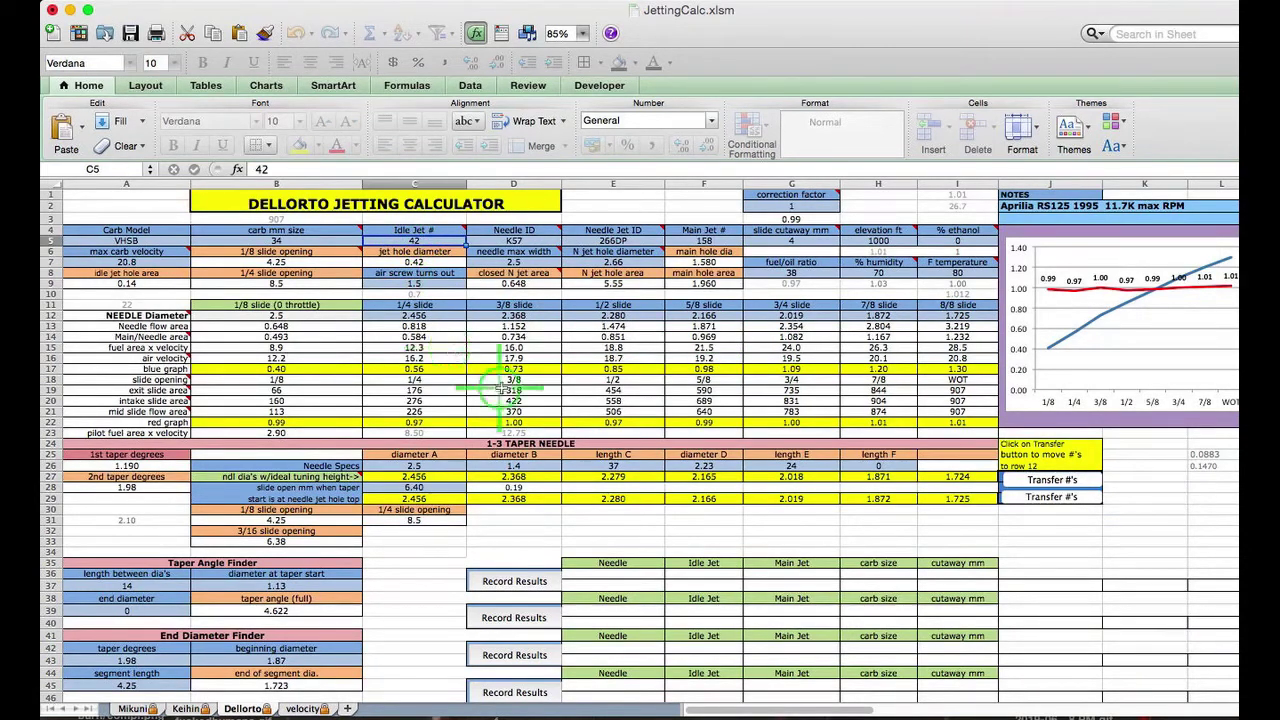
{"action": "type", "text": "60"}
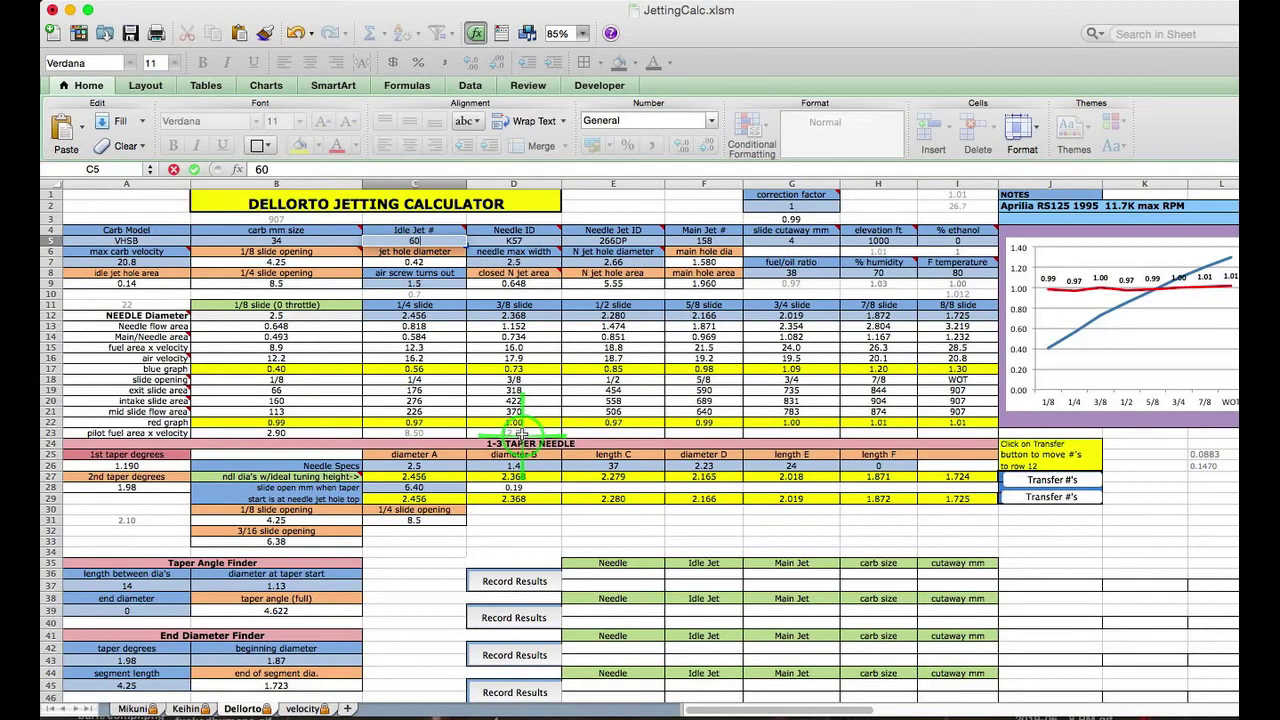
{"action": "key", "text": "Return"}
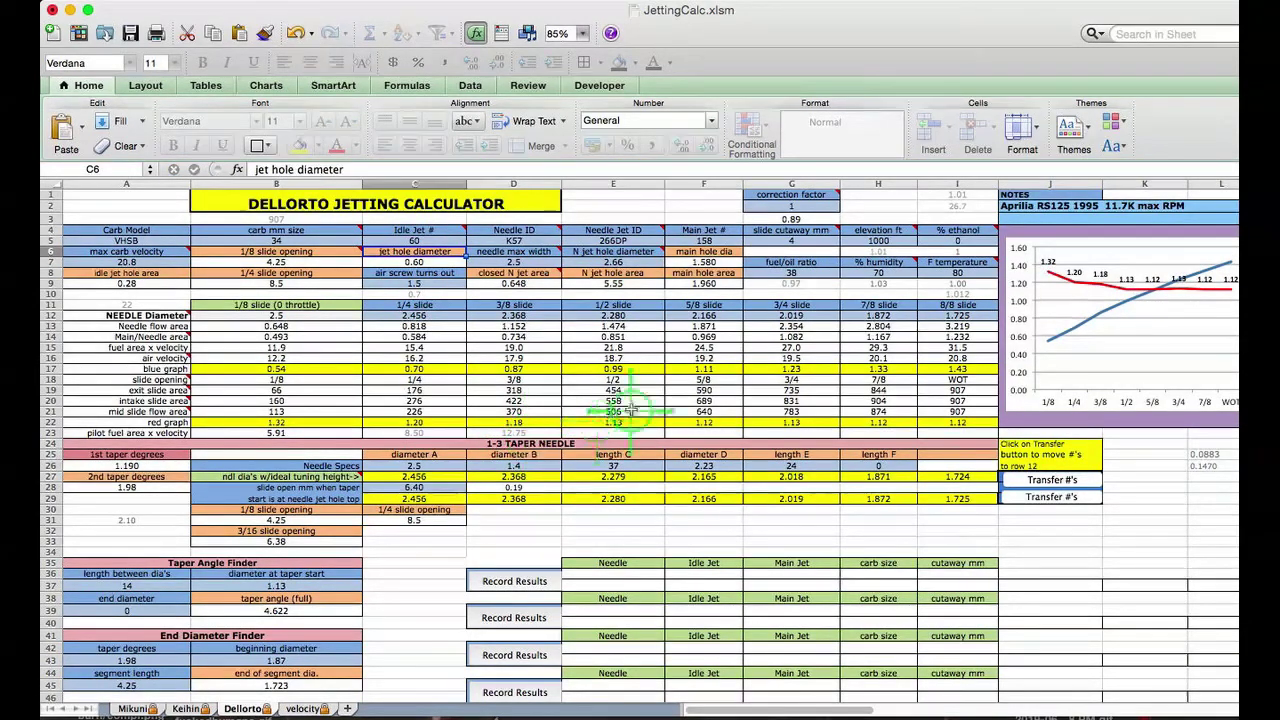
{"action": "mouse_move", "coordinate": [1103, 322]}
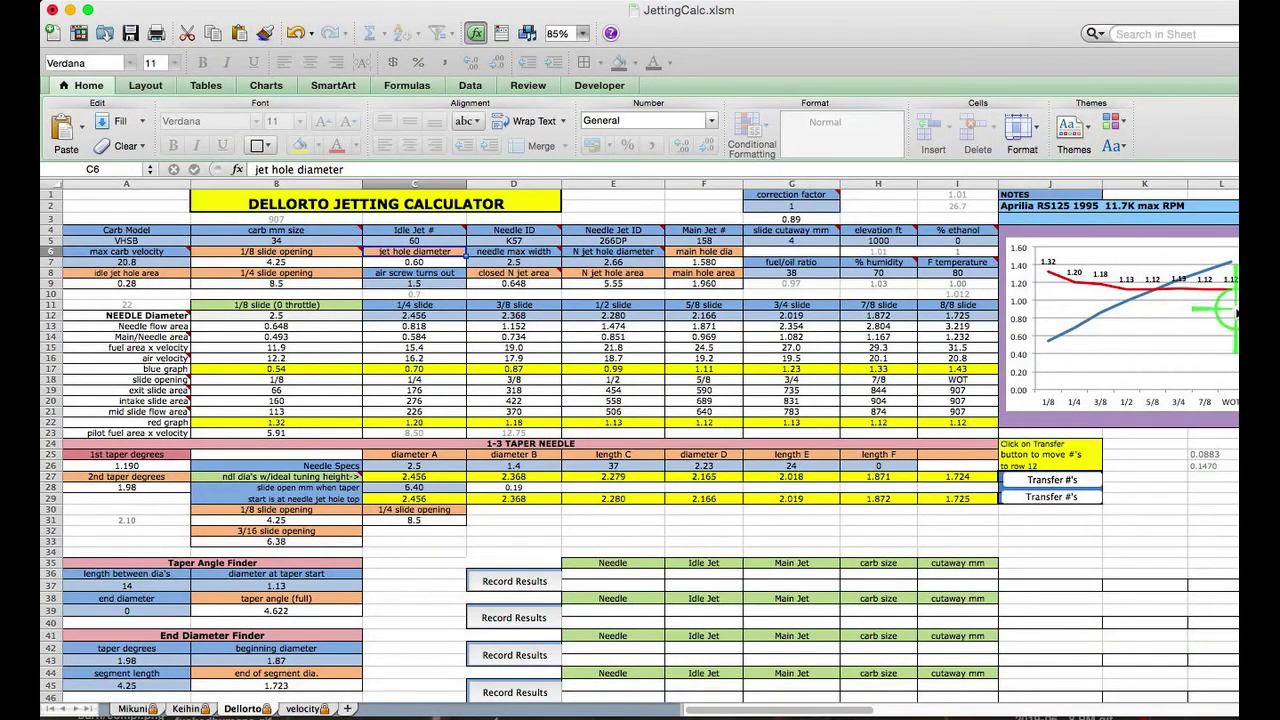
{"action": "left_click", "coordinate": [296, 36]}
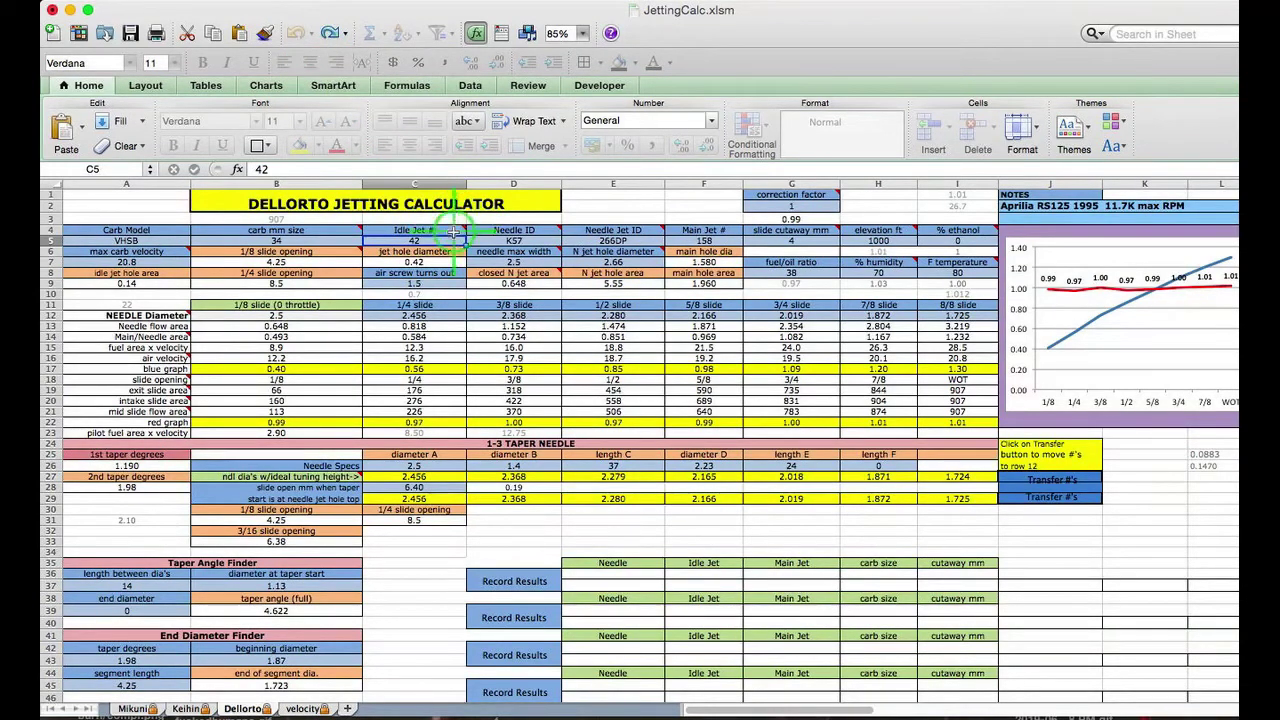
Try idle jet number 10 in the Dellorto calculator to compare the curves, and undo the change.
{"action": "left_click", "coordinate": [337, 170]}
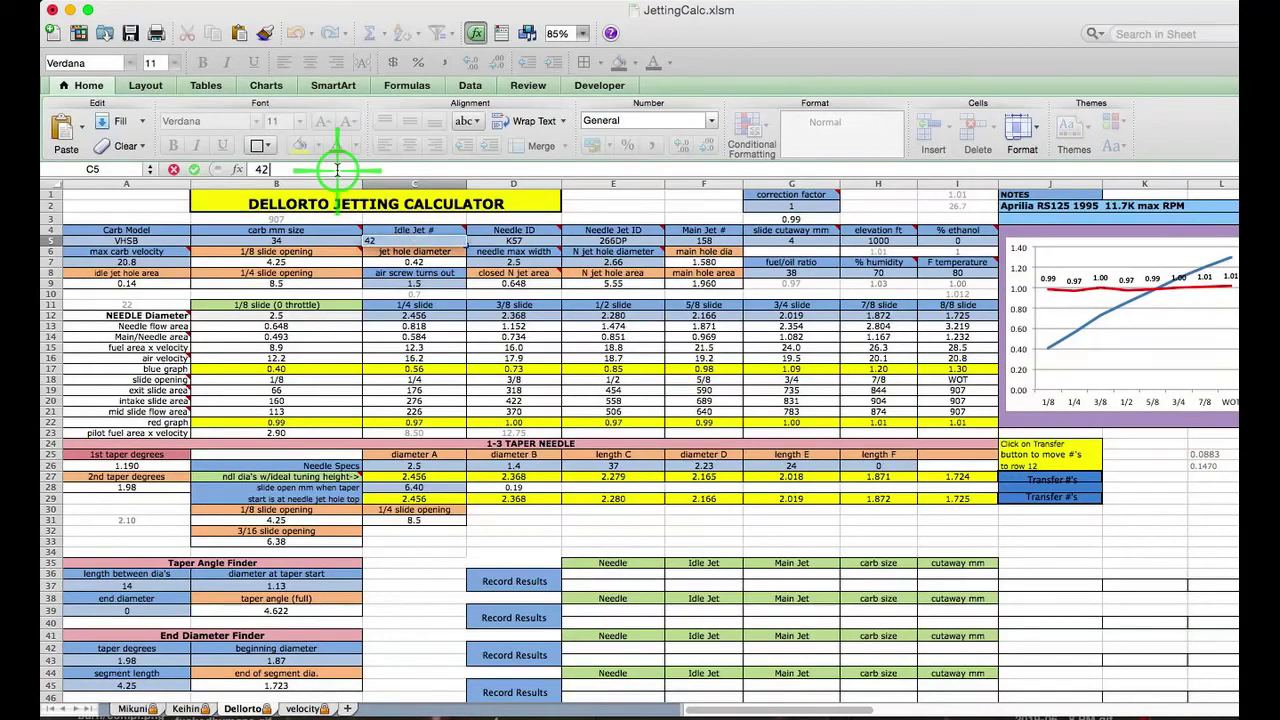
{"action": "key", "text": "BackSpace"}
{"action": "key", "text": "BackSpace"}
{"action": "type", "text": "10"}
{"action": "key", "text": "Return"}
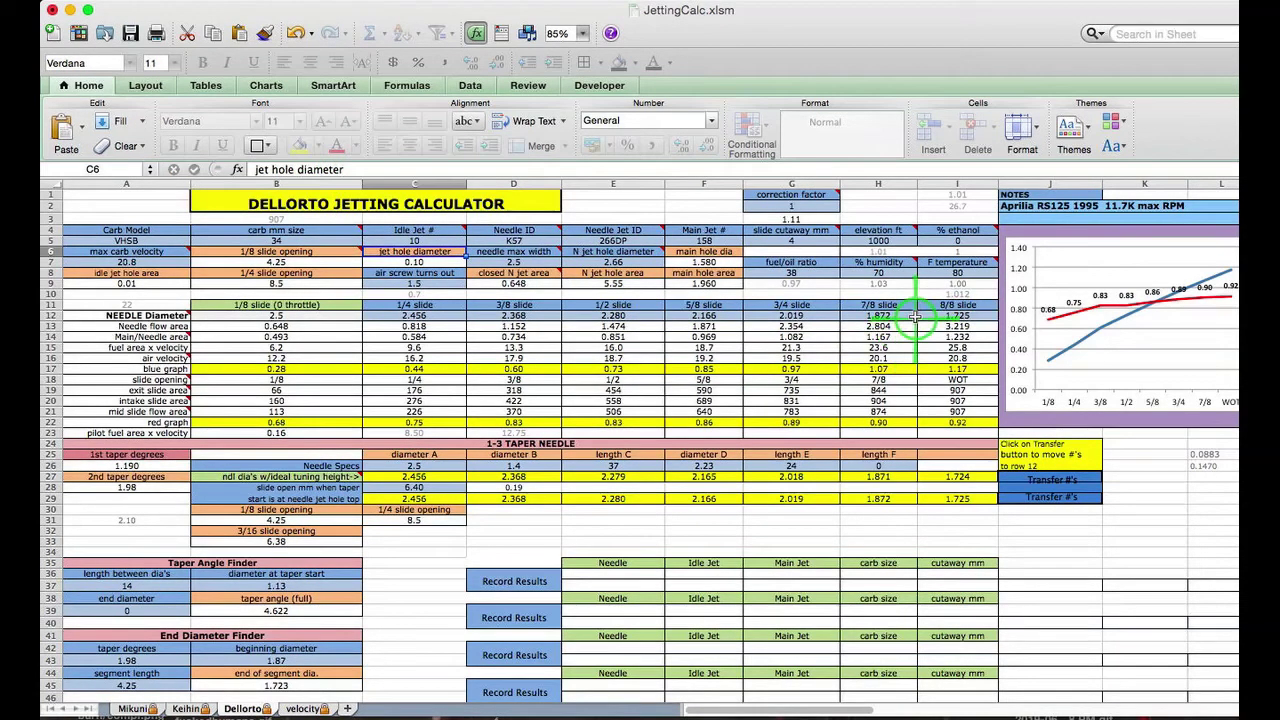
{"action": "mouse_move", "coordinate": [1053, 322]}
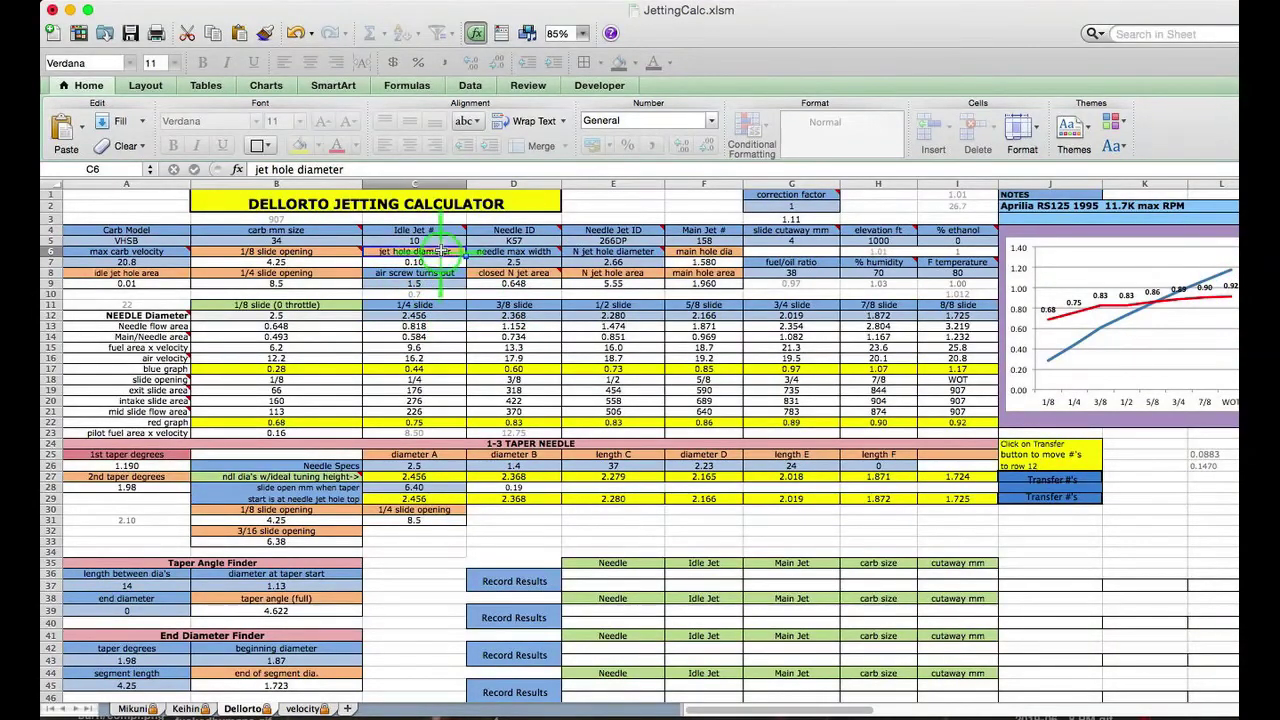
{"action": "left_click", "coordinate": [298, 34]}
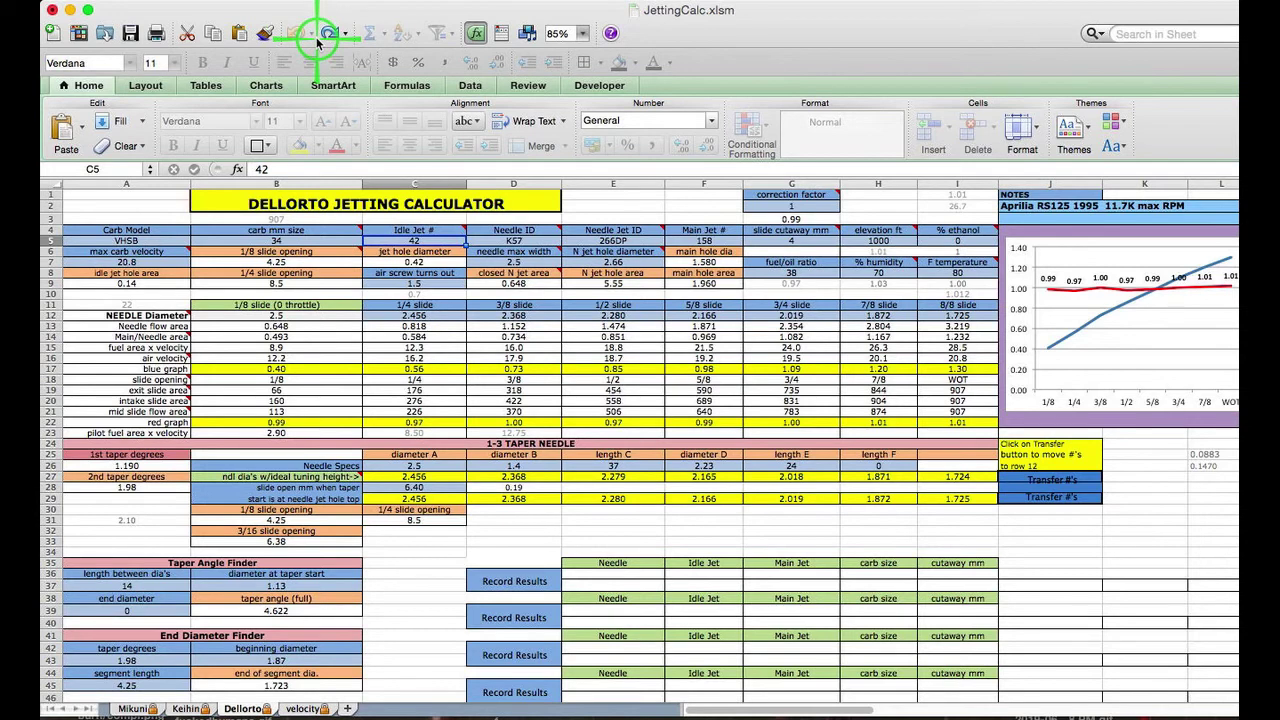
{"action": "left_click", "coordinate": [318, 40]}
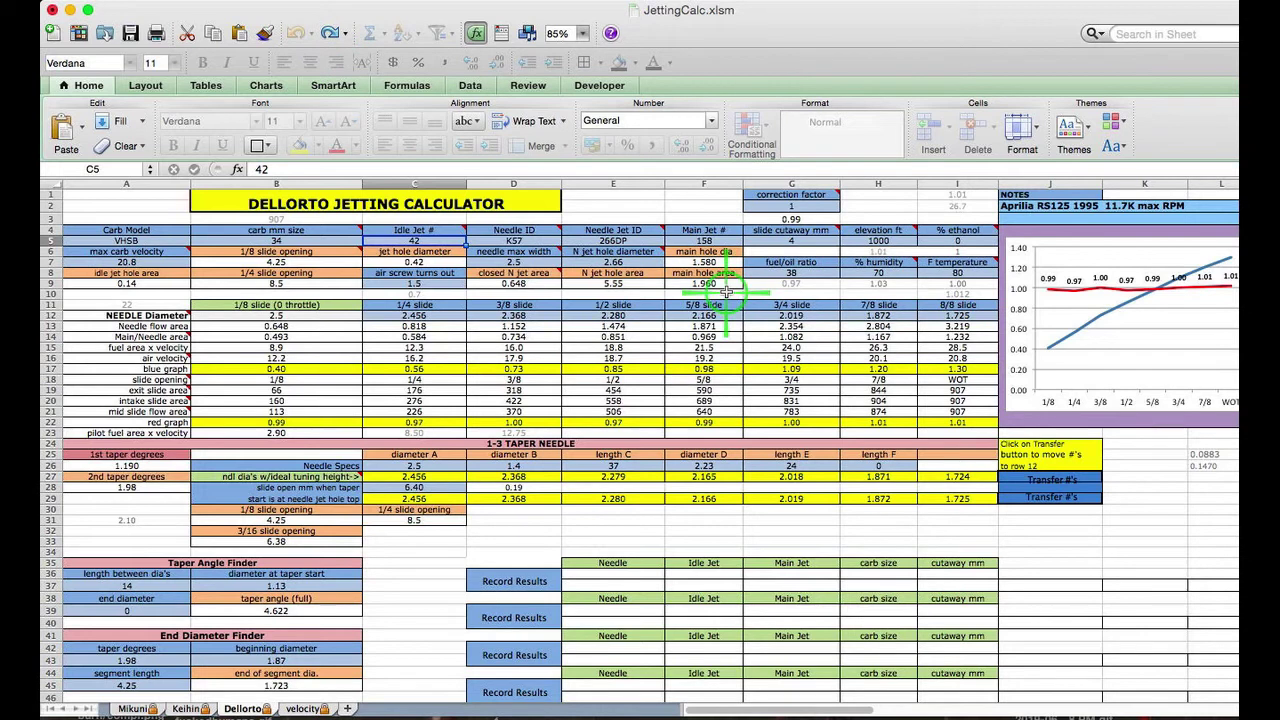
Try a slide cutaway of 6 mm in the Dellorto calculator to compare the lean/rich curve.
{"action": "left_click", "coordinate": [808, 242]}
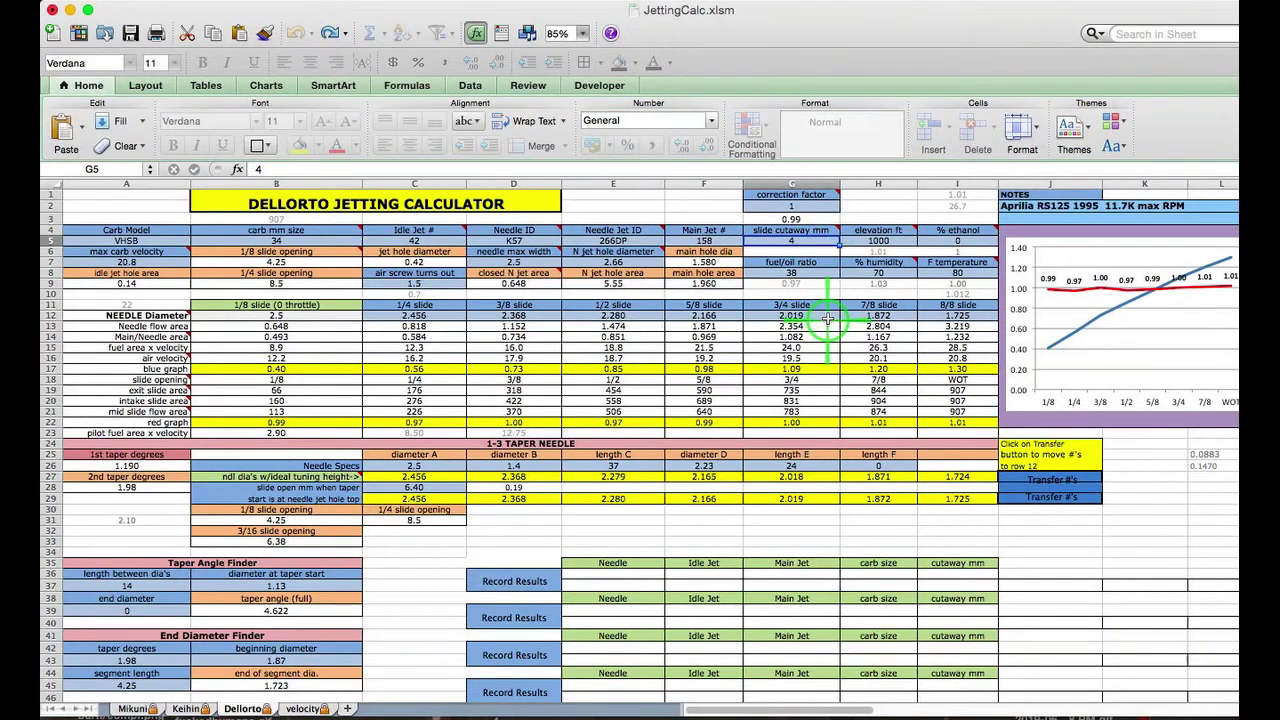
{"action": "type", "text": "6"}
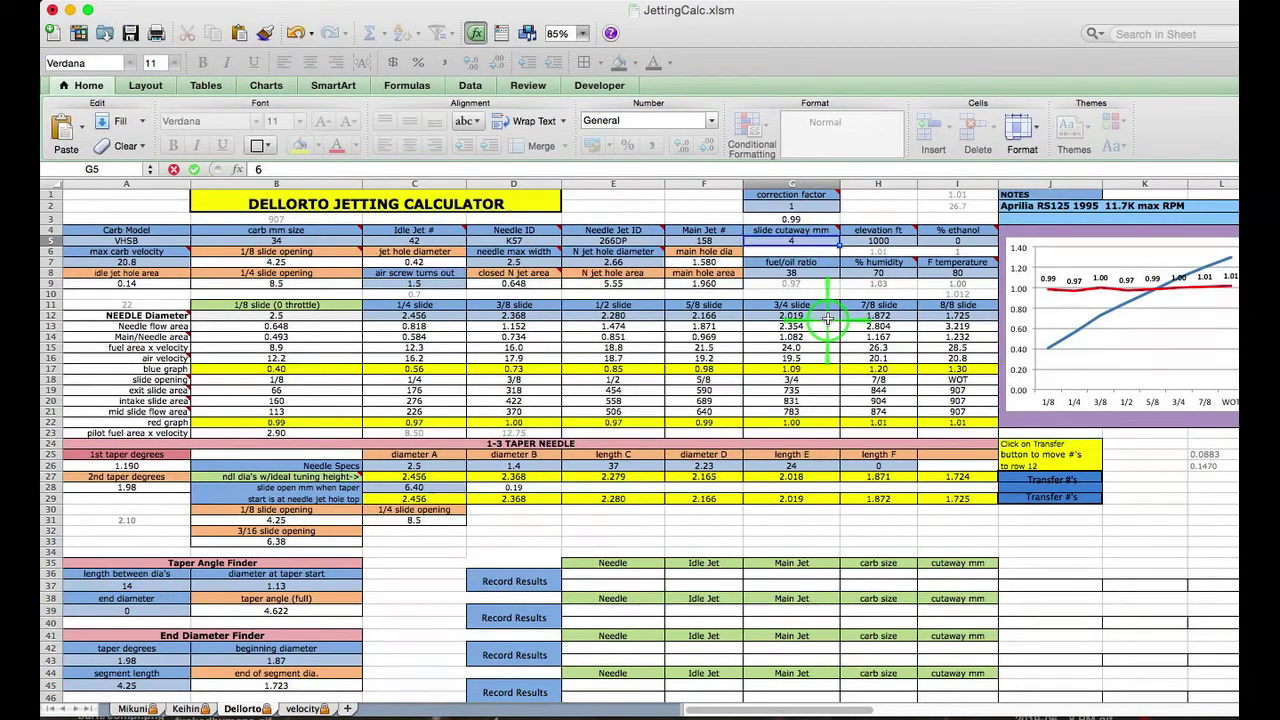
{"action": "key", "text": "Return"}
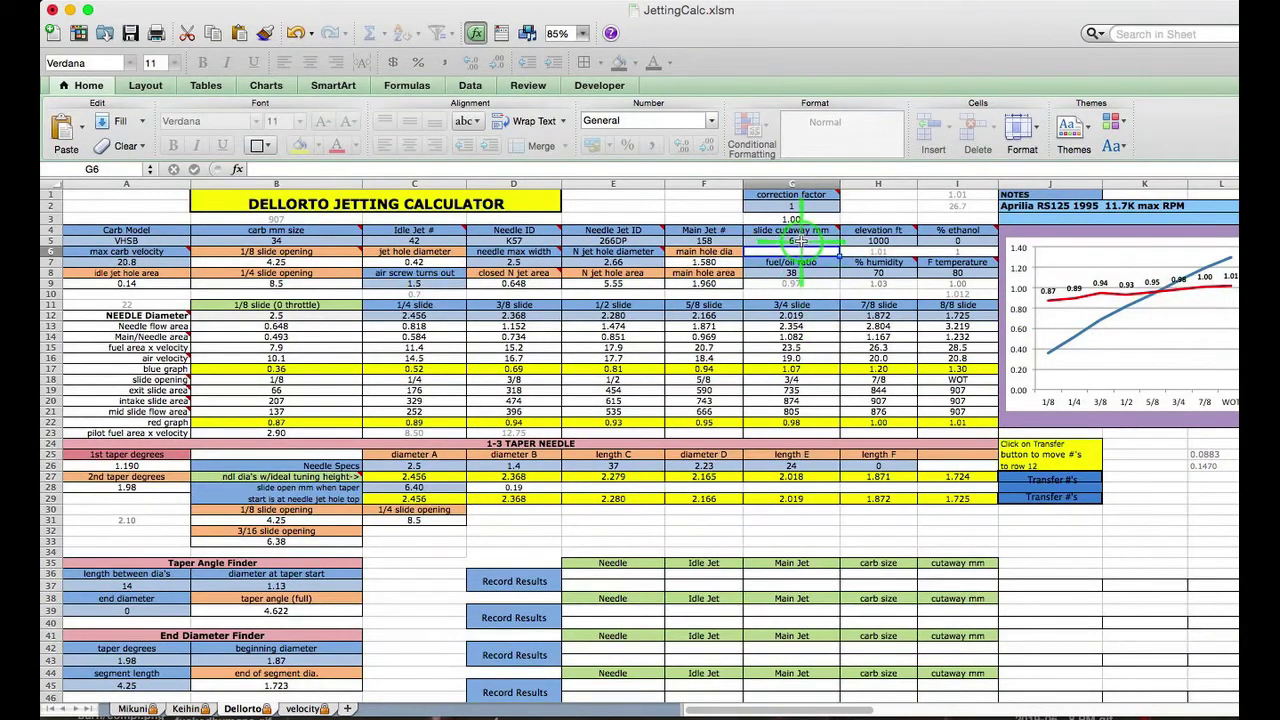
Try a slide cutaway of 2 mm to compare the lean/rich curve, and restore the cutaway to 4 mm.
{"action": "left_click", "coordinate": [791, 241]}
{"action": "type", "text": "2"}
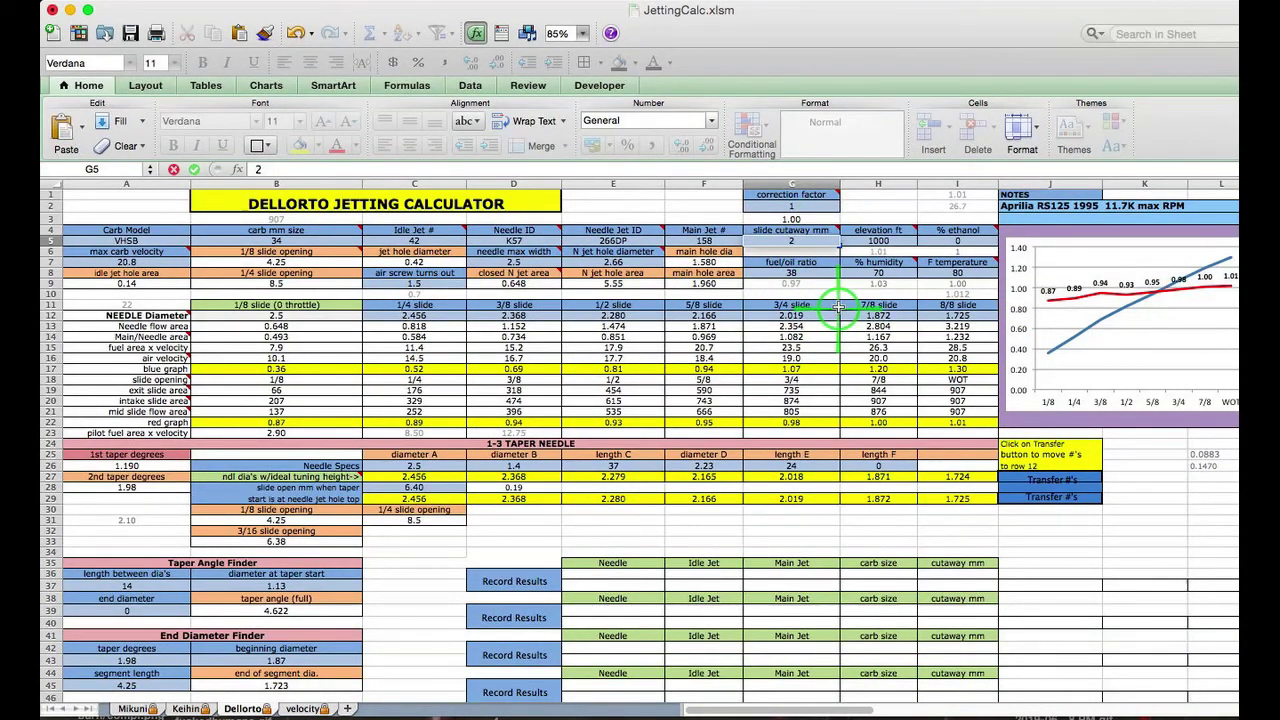
{"action": "key", "text": "Return"}
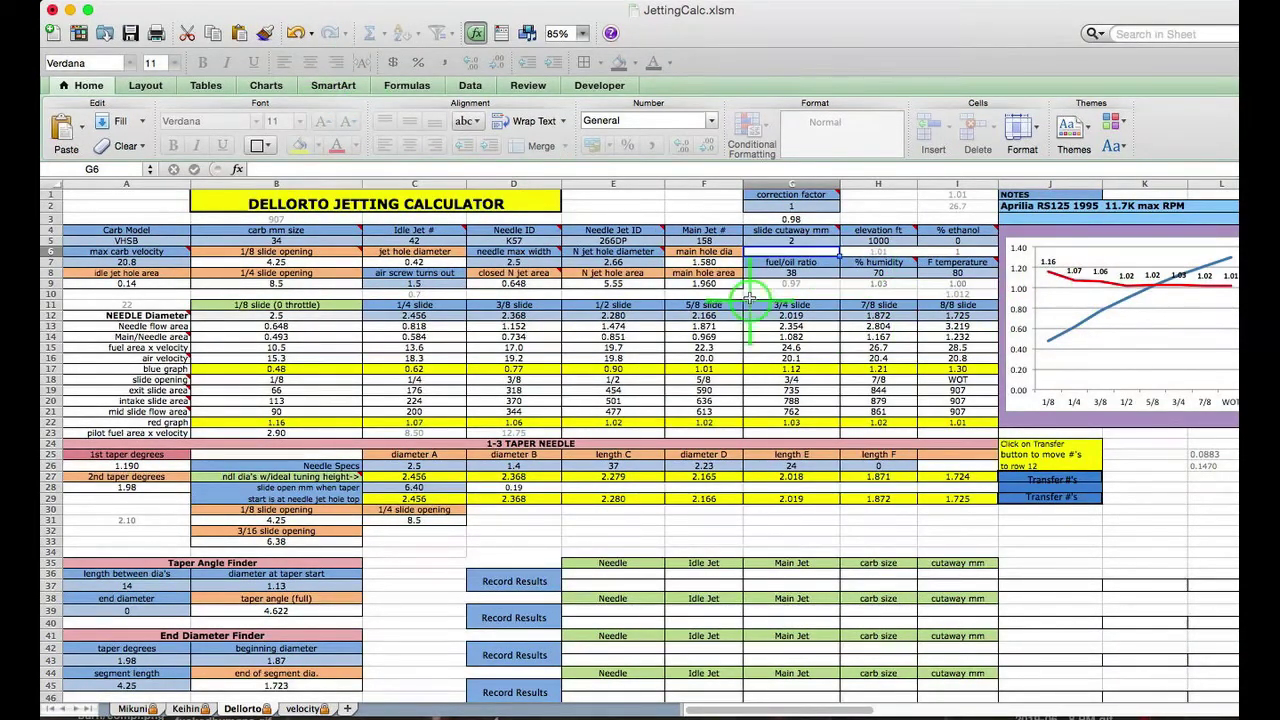
{"action": "left_click", "coordinate": [808, 241]}
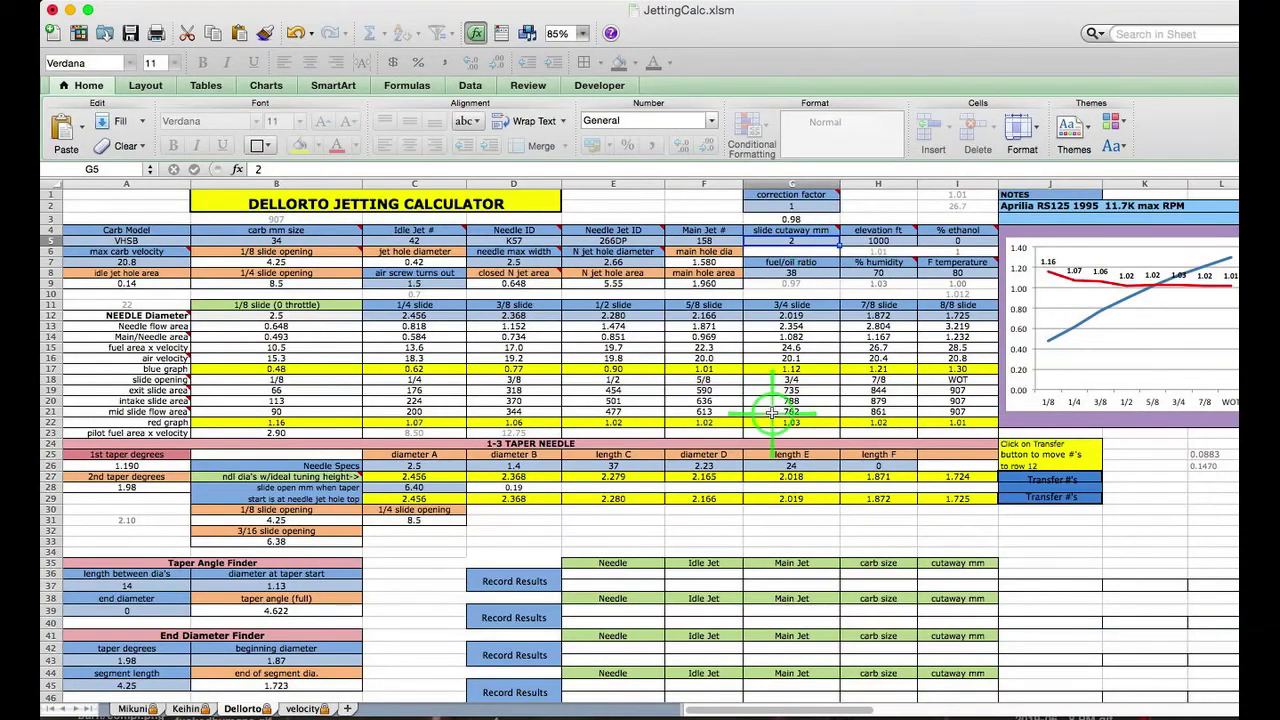
{"action": "type", "text": "4"}
{"action": "key", "text": "Return"}
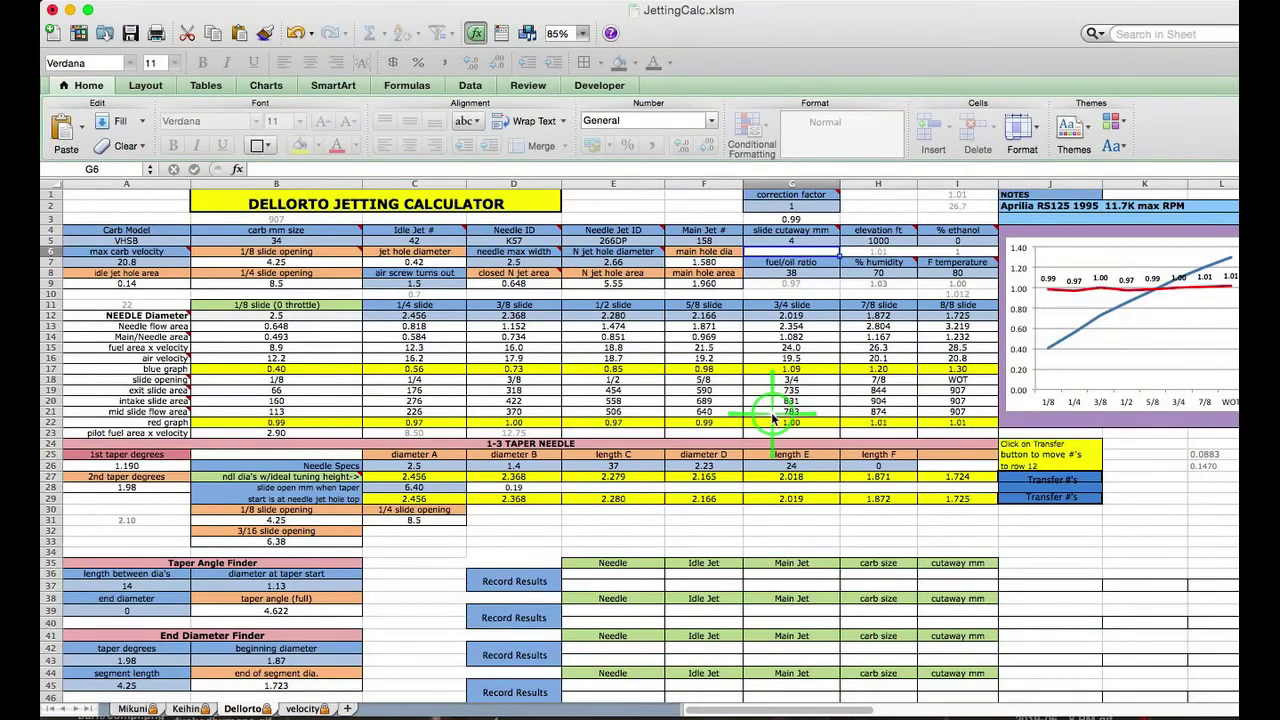
Set the slide opening at which the needle taper starts to 4.4 mm and transfer the row 29 needle diameters to row 12.
{"action": "left_click", "coordinate": [437, 488]}
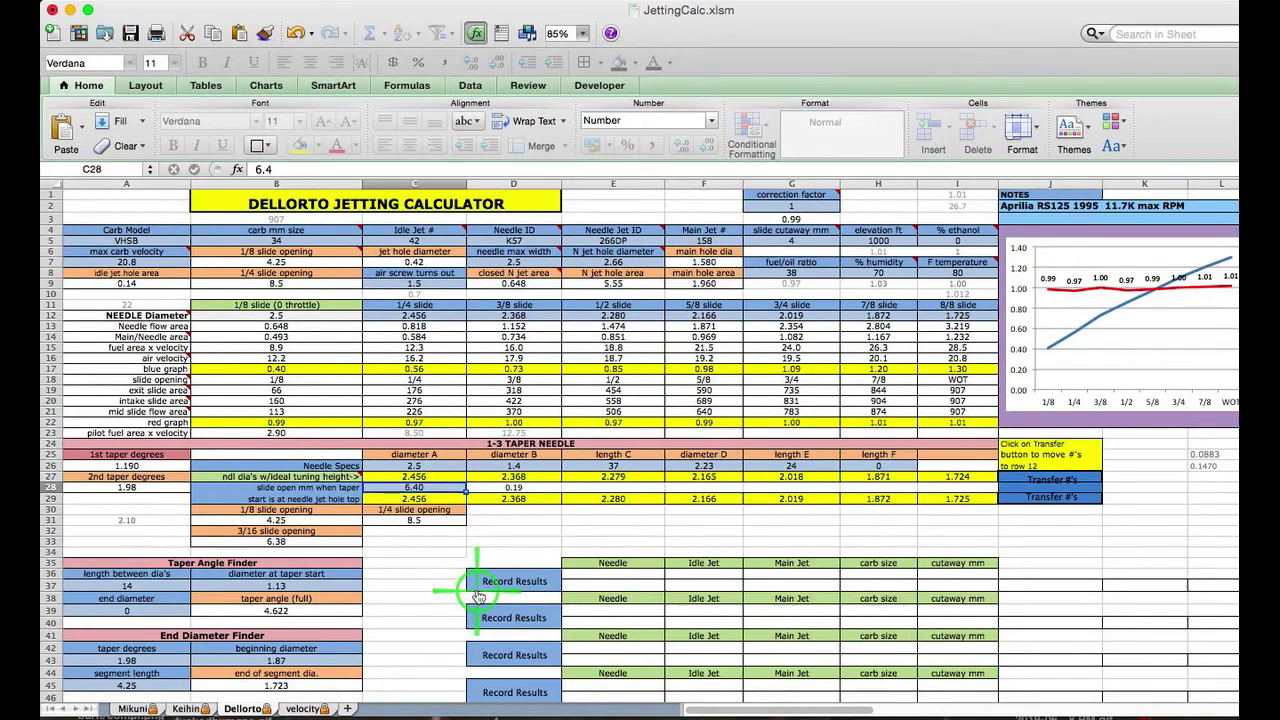
{"action": "type", "text": "4"}
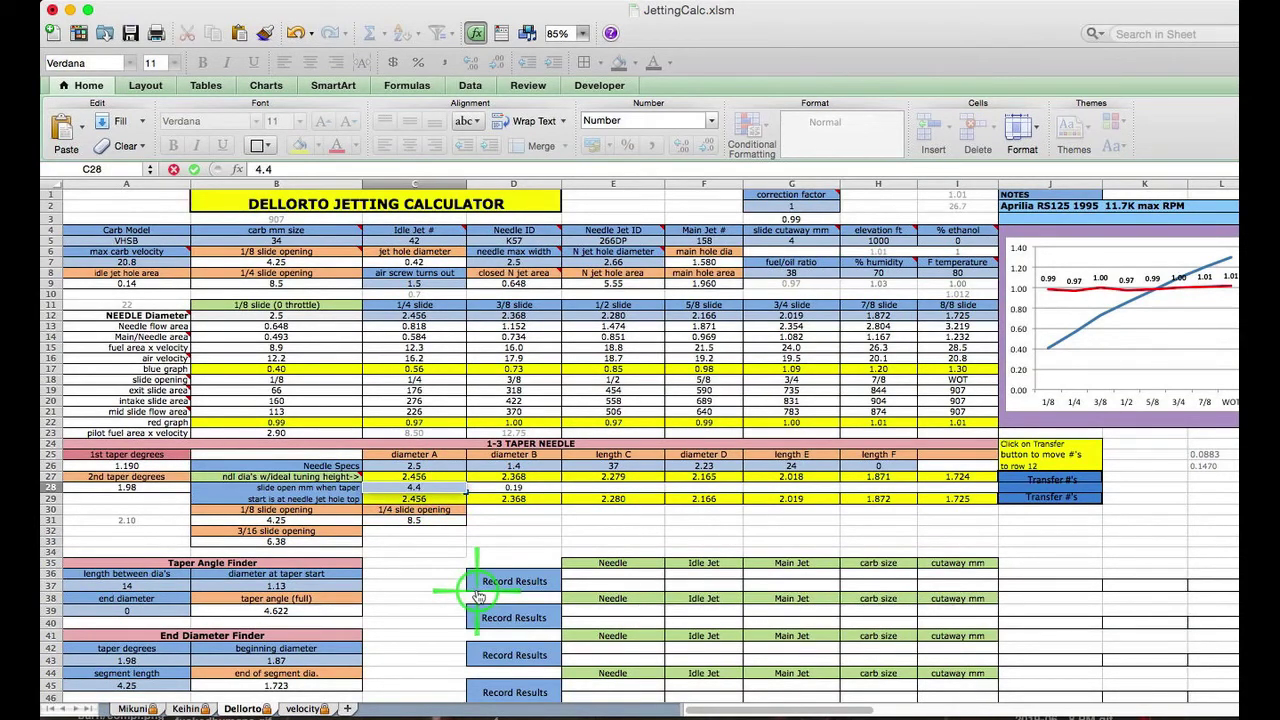
{"action": "key", "text": "Return"}
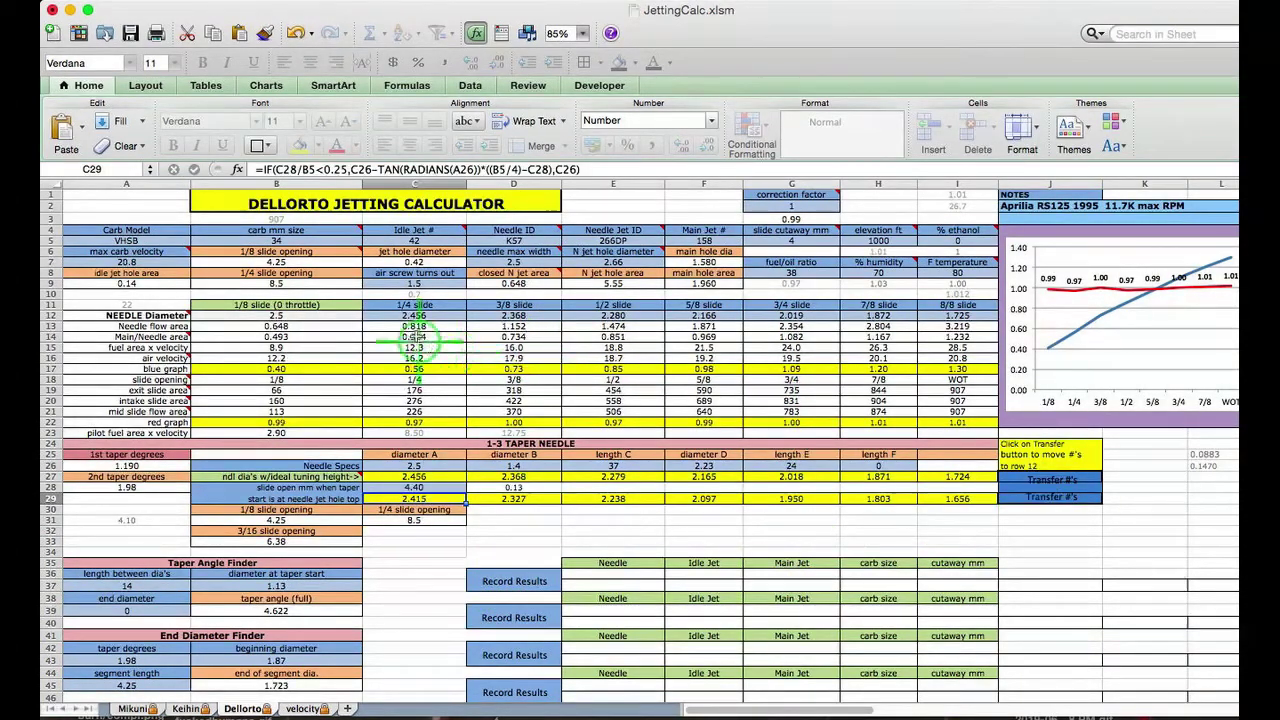
{"action": "left_click", "coordinate": [1053, 497]}
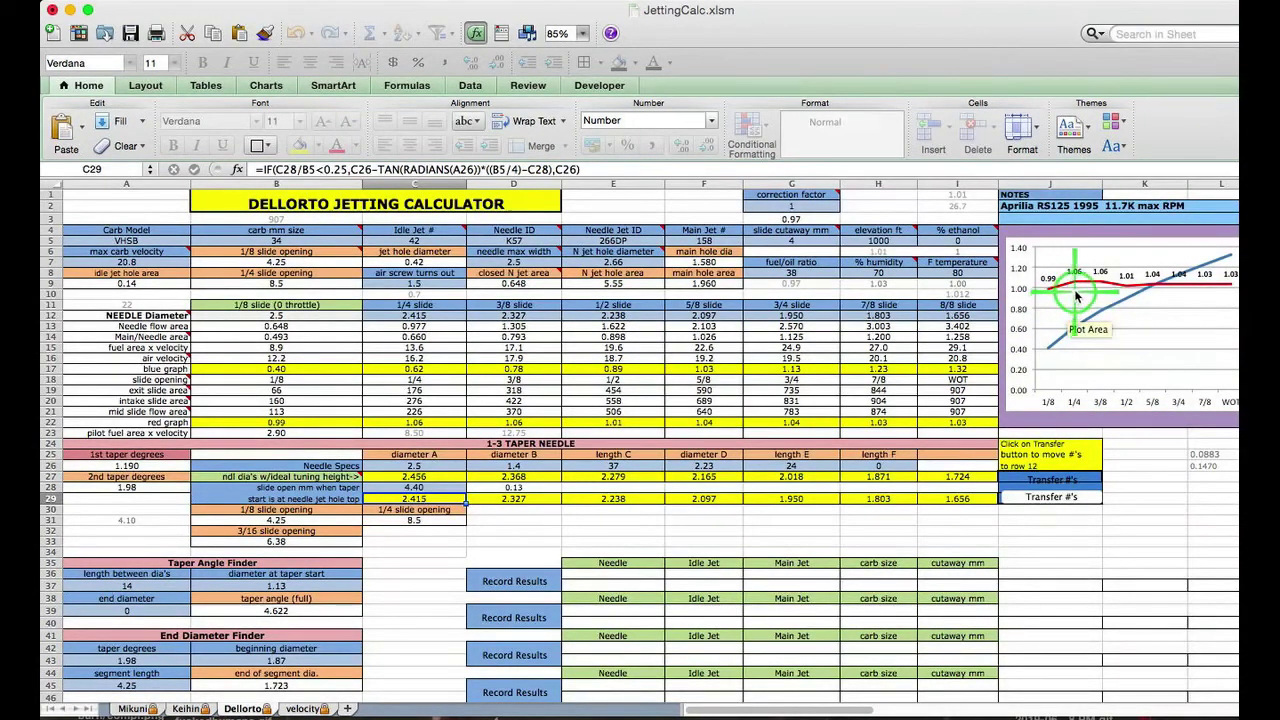
{"action": "mouse_move", "coordinate": [1090, 288]}
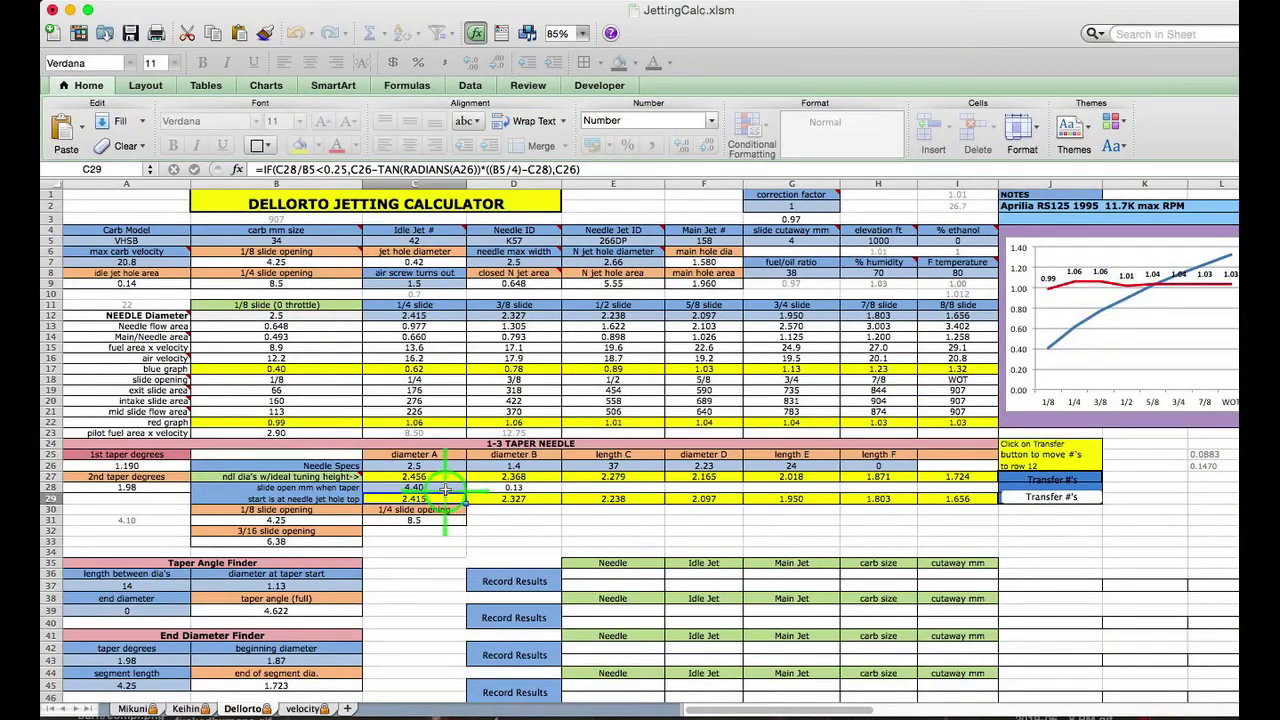
Set the taper-start slide opening to 8.6 mm, transfer the row 29 diameters to row 12 and examine the lean/rich curve.
{"action": "left_click", "coordinate": [445, 488]}
{"action": "type", "text": "8.6"}
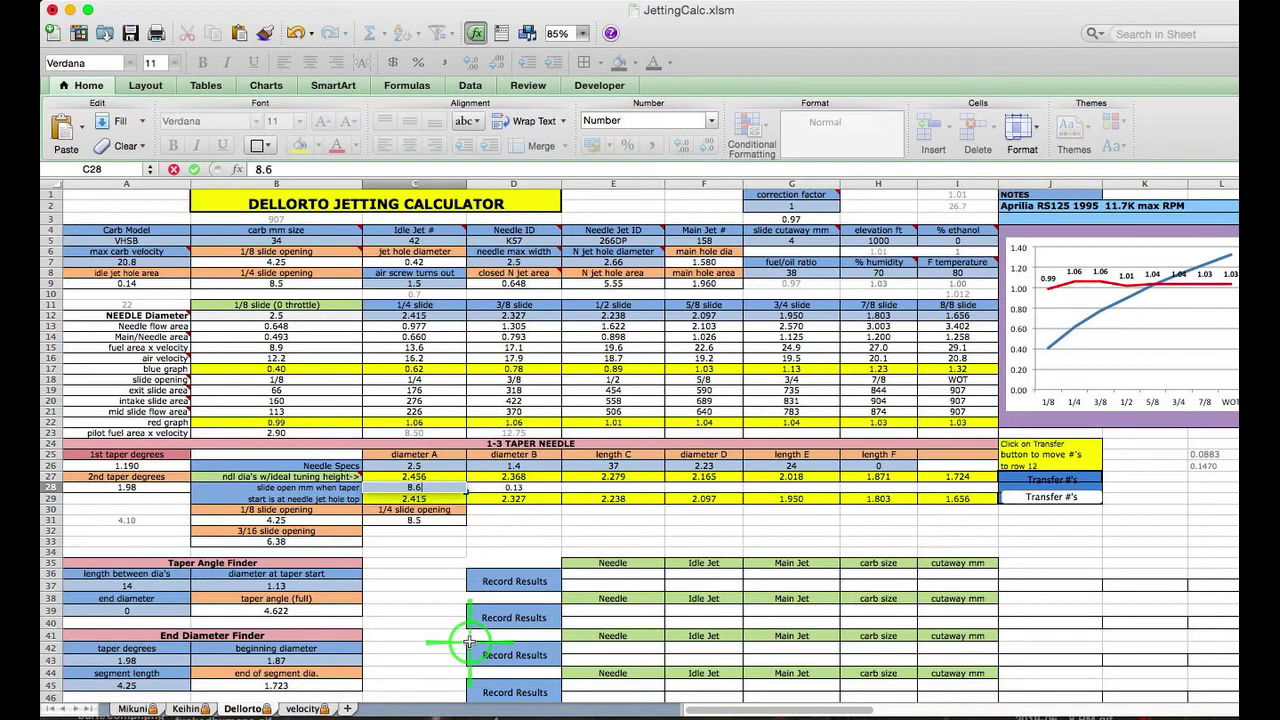
{"action": "key", "text": "Return"}
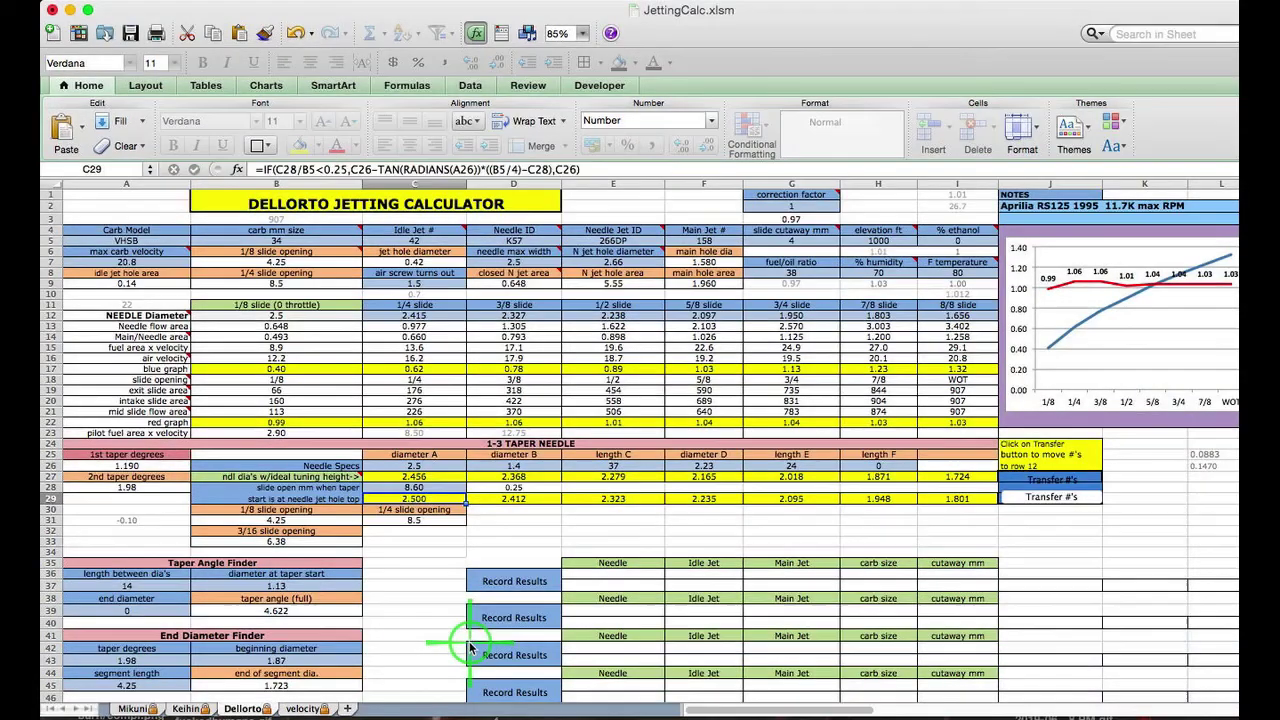
{"action": "left_click", "coordinate": [1050, 498]}
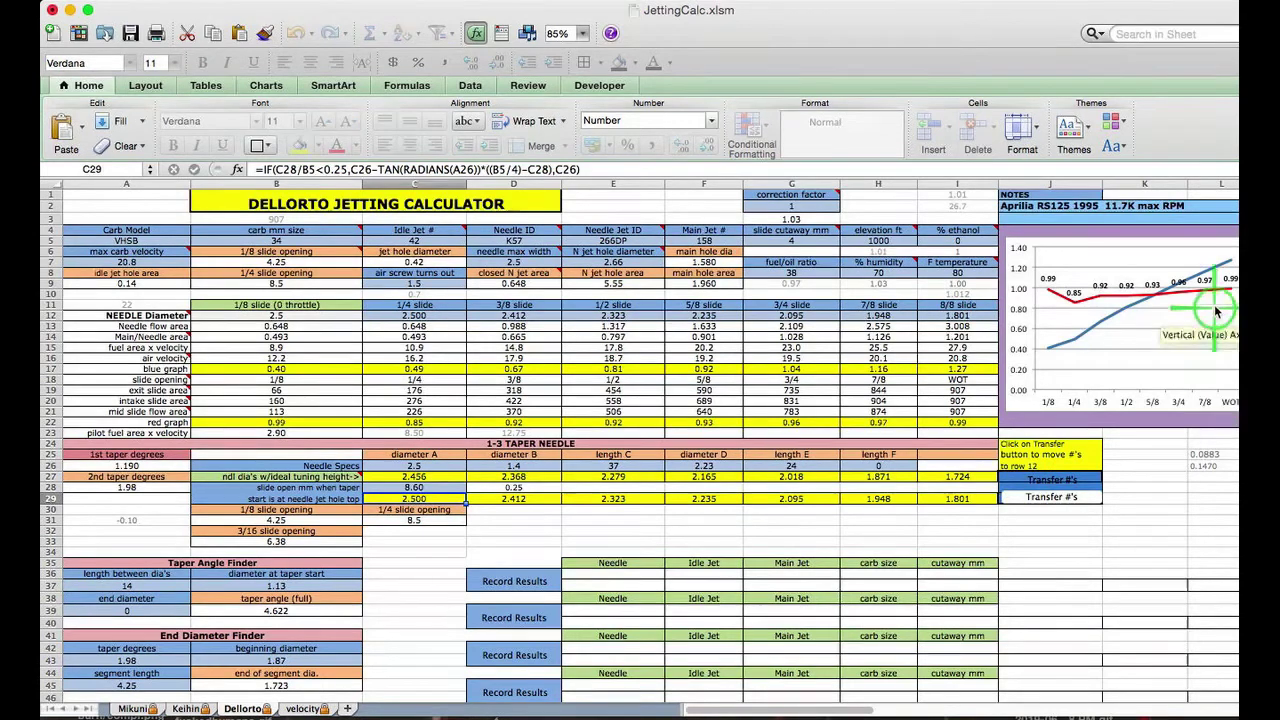
{"action": "mouse_move", "coordinate": [1212, 297]}
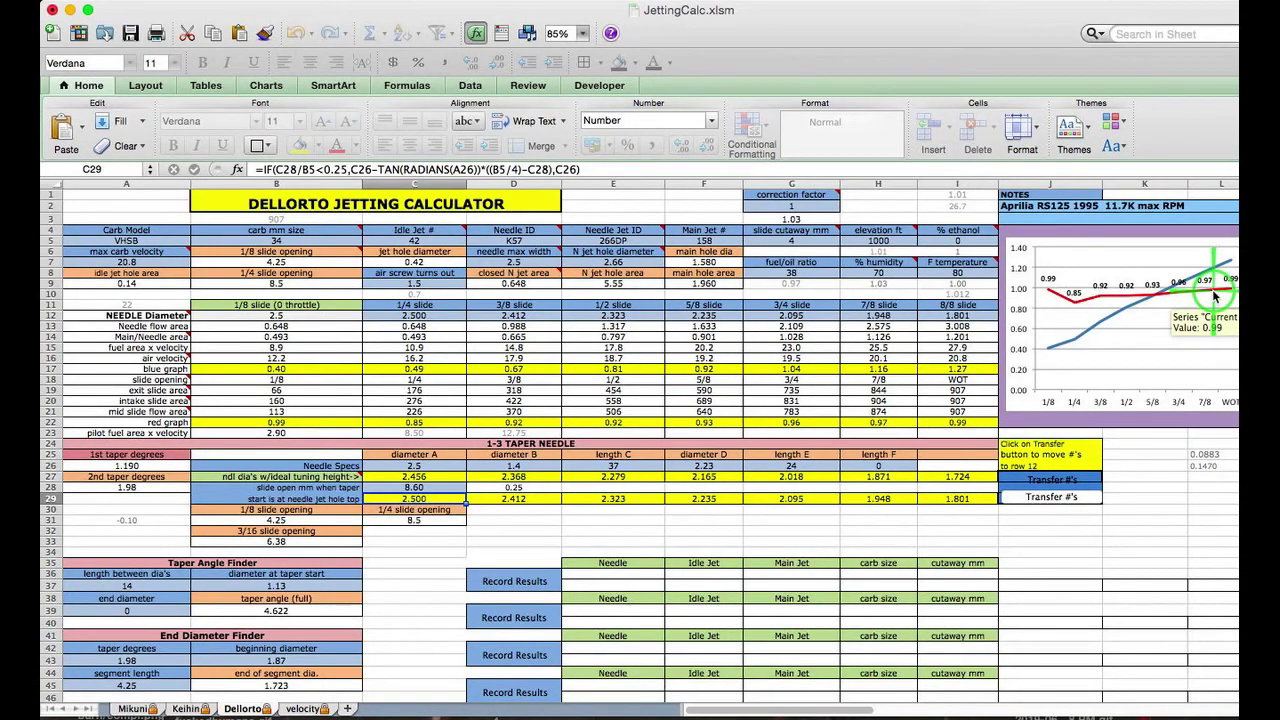
{"action": "mouse_move", "coordinate": [1055, 294]}
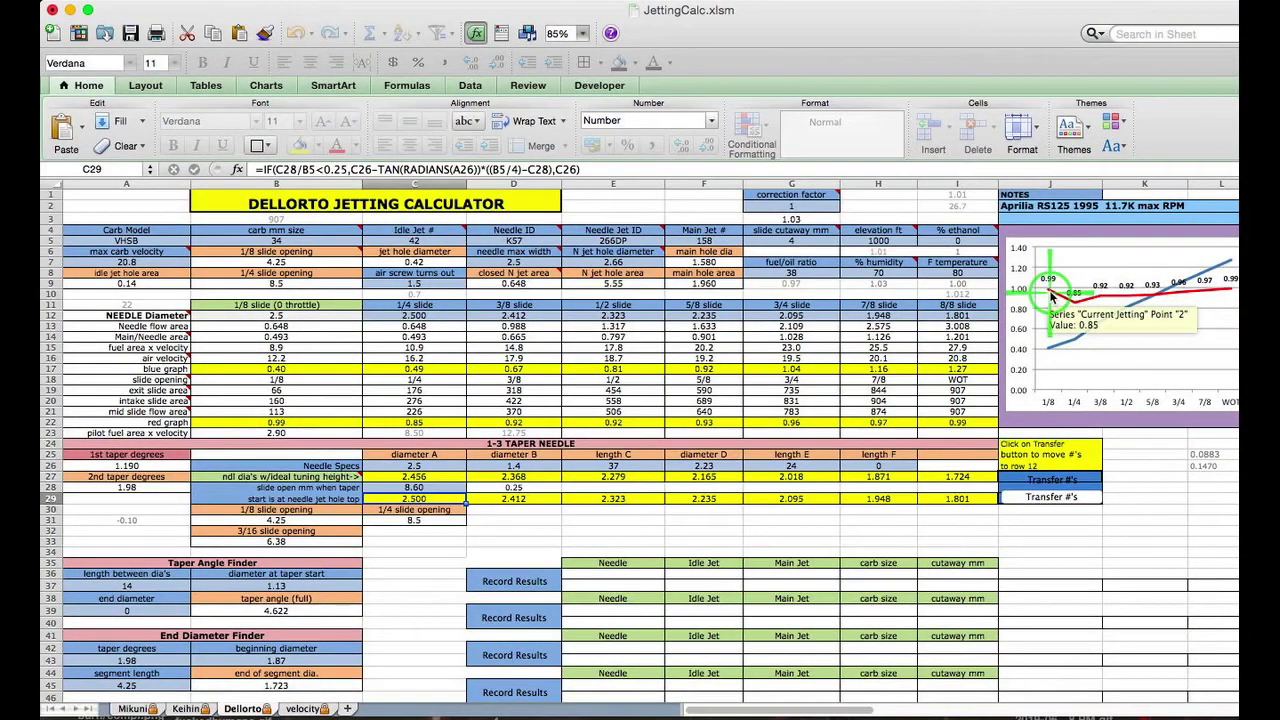
Set the taper-start slide opening to 4.6 mm and transfer the row 29 needle diameters to row 12.
{"action": "left_click", "coordinate": [443, 487]}
{"action": "type", "text": "4"}
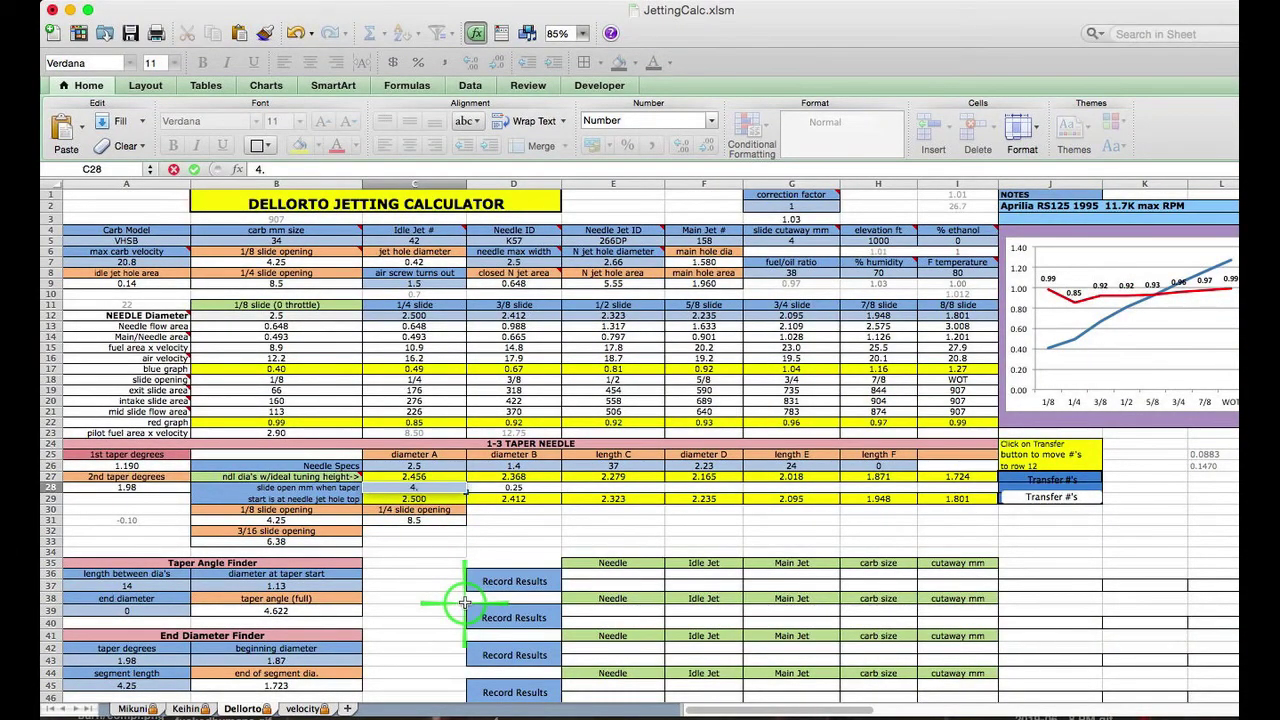
{"action": "type", "text": ".6"}
{"action": "key", "text": "Return"}
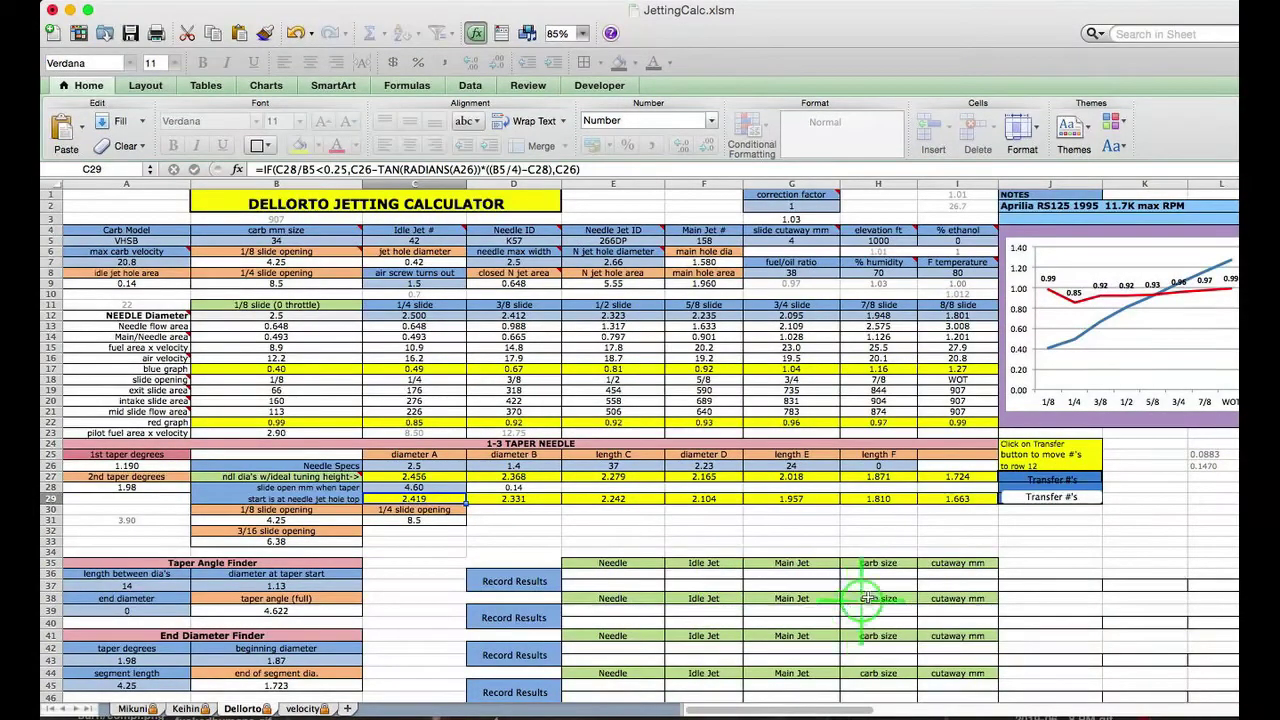
{"action": "left_click", "coordinate": [1049, 498]}
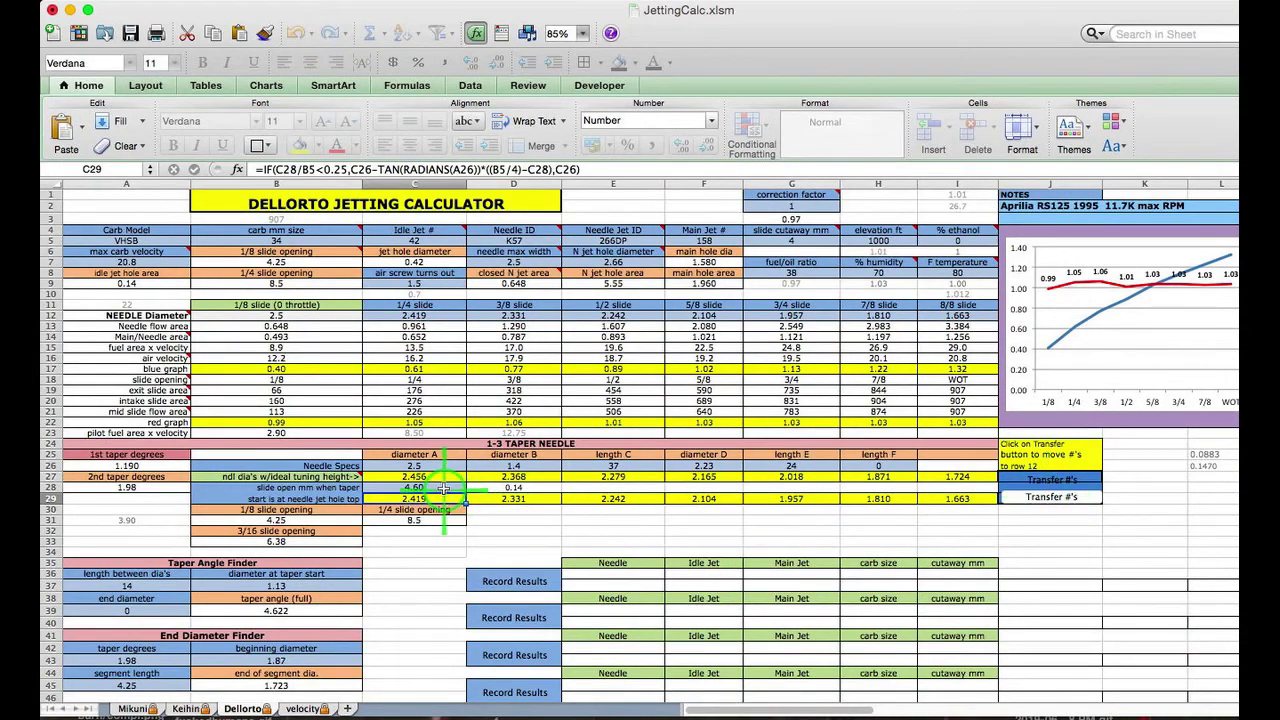
Set the taper-start slide opening to 5.6 mm and transfer the row 29 needle diameters to row 12.
{"action": "left_click", "coordinate": [443, 487]}
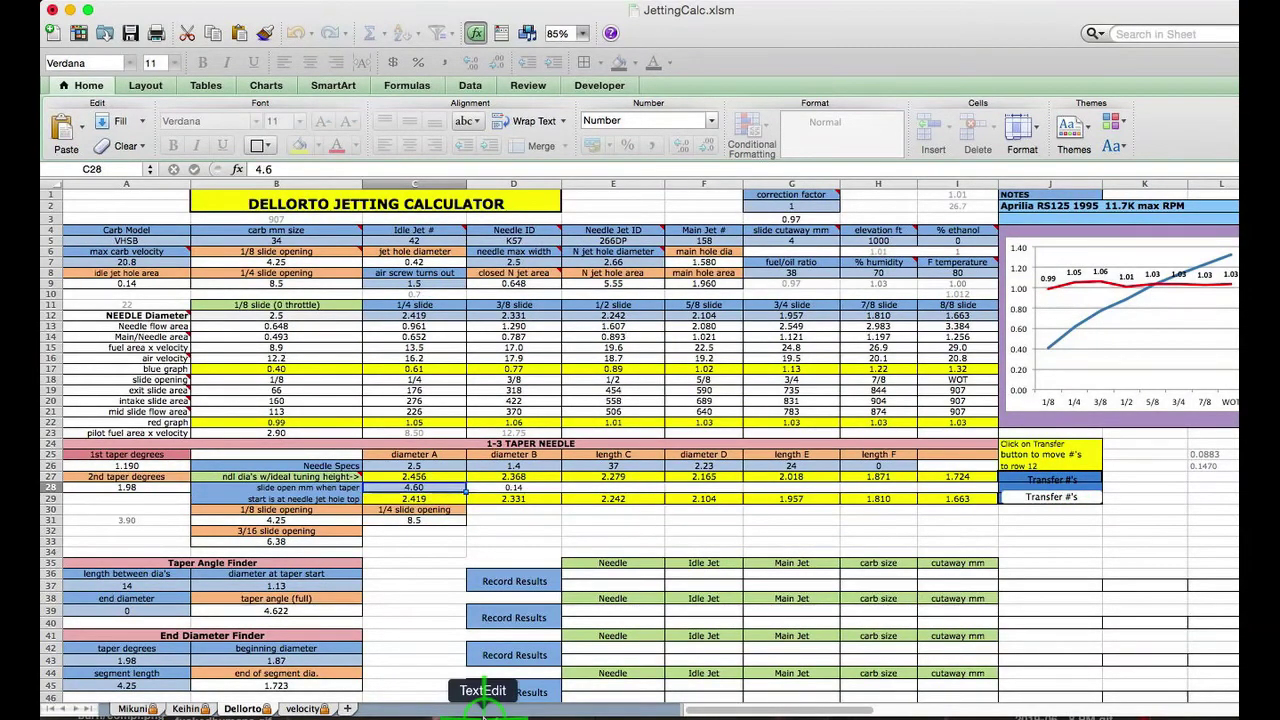
{"action": "type", "text": "5"}
{"action": "key", "text": "Return"}
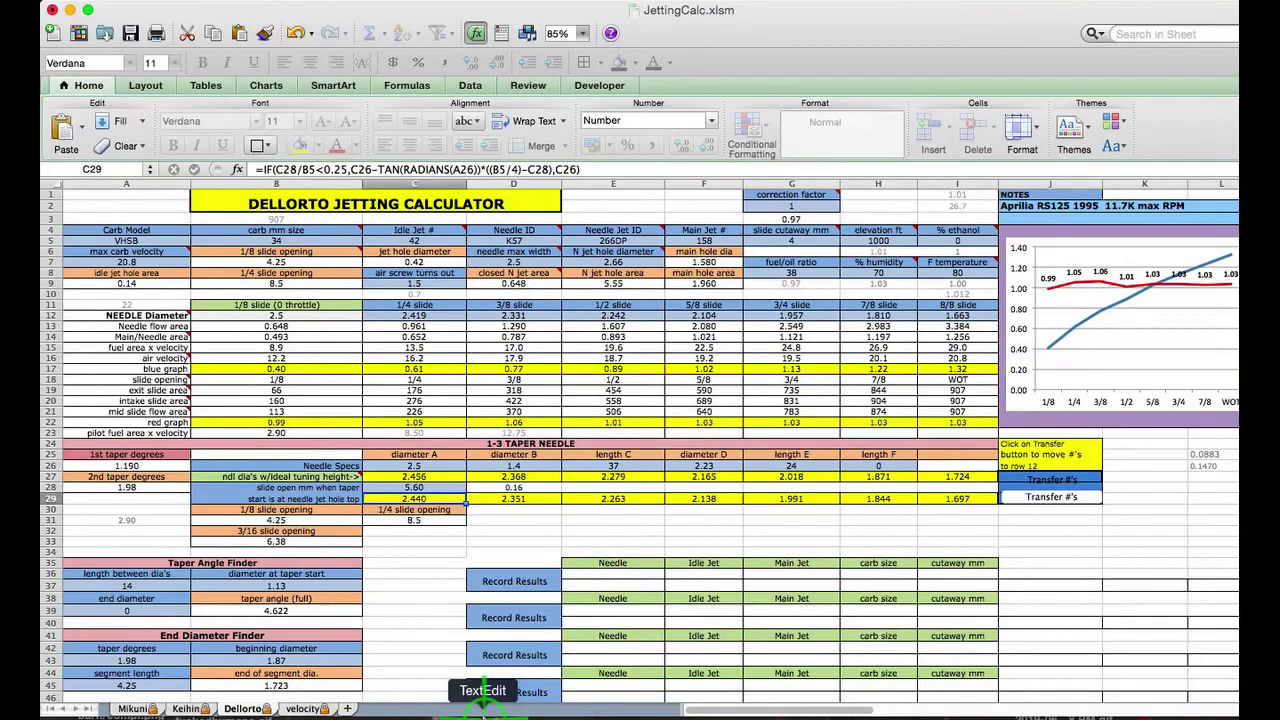
{"action": "left_click", "coordinate": [1058, 498]}
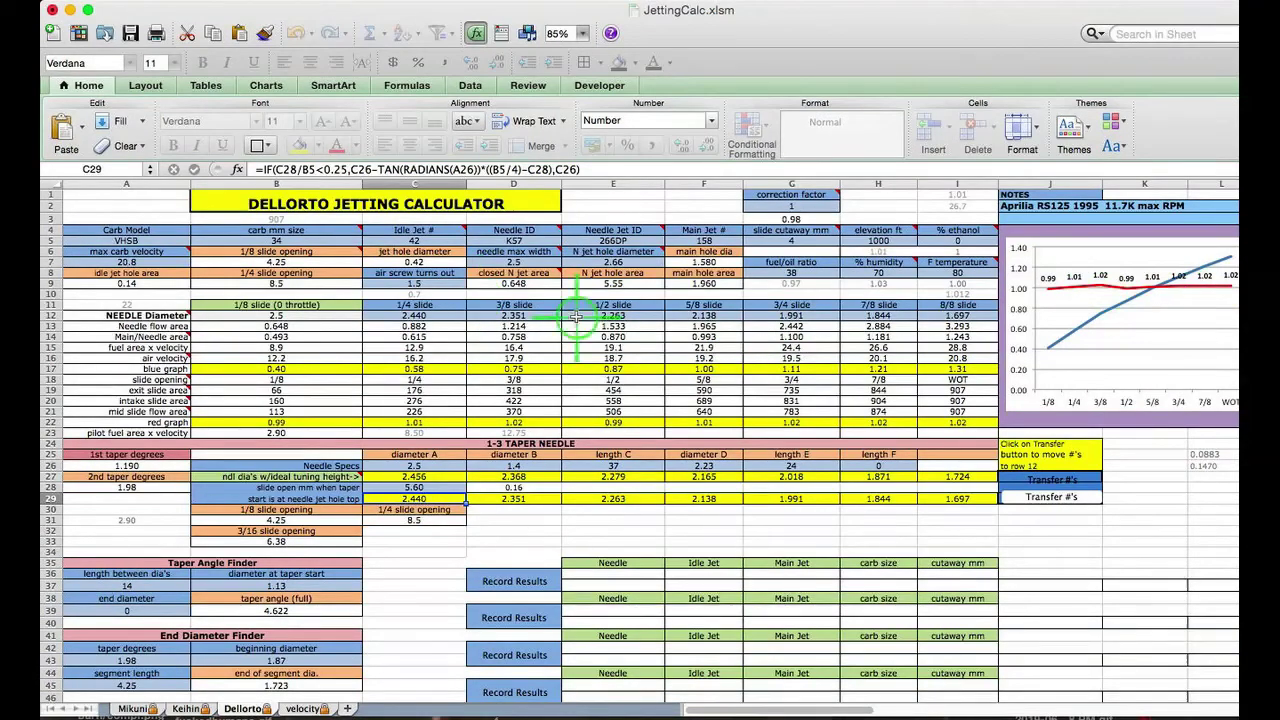
Try main jet number 200 in the Dellorto calculator and examine the fuel and lean/rich curves across the slide openings.
{"action": "left_click", "coordinate": [705, 241]}
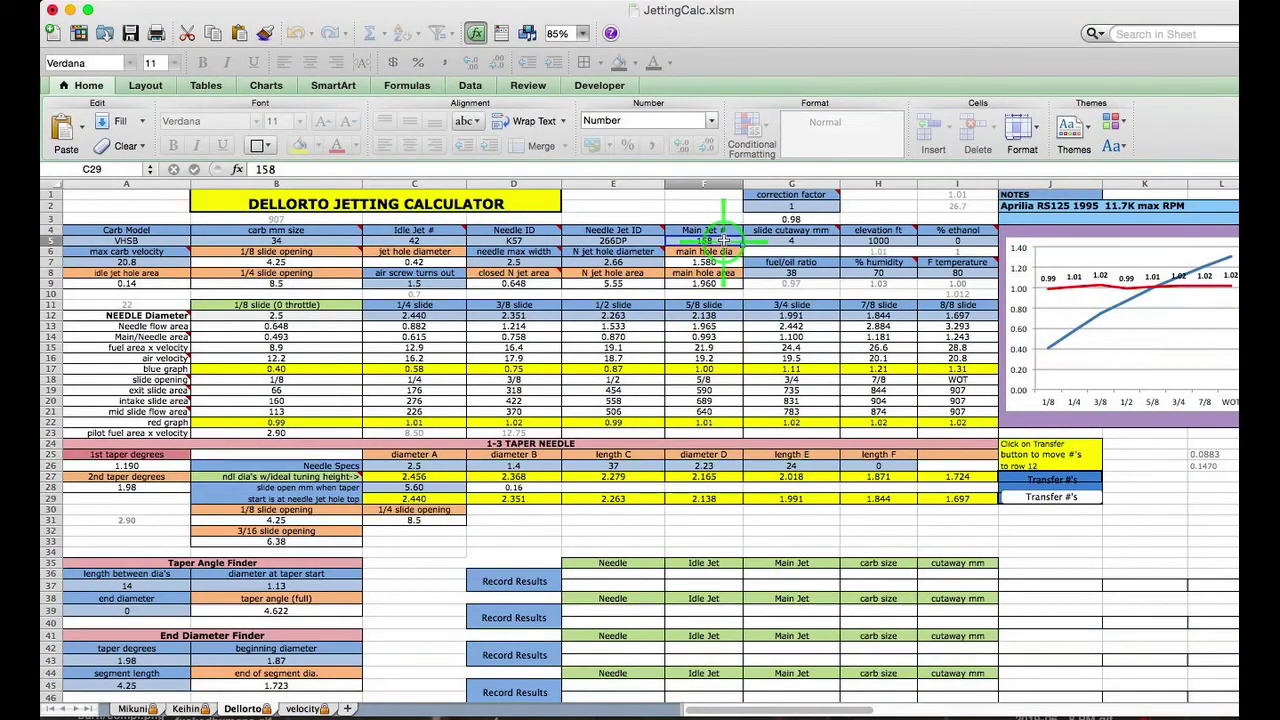
{"action": "type", "text": "200"}
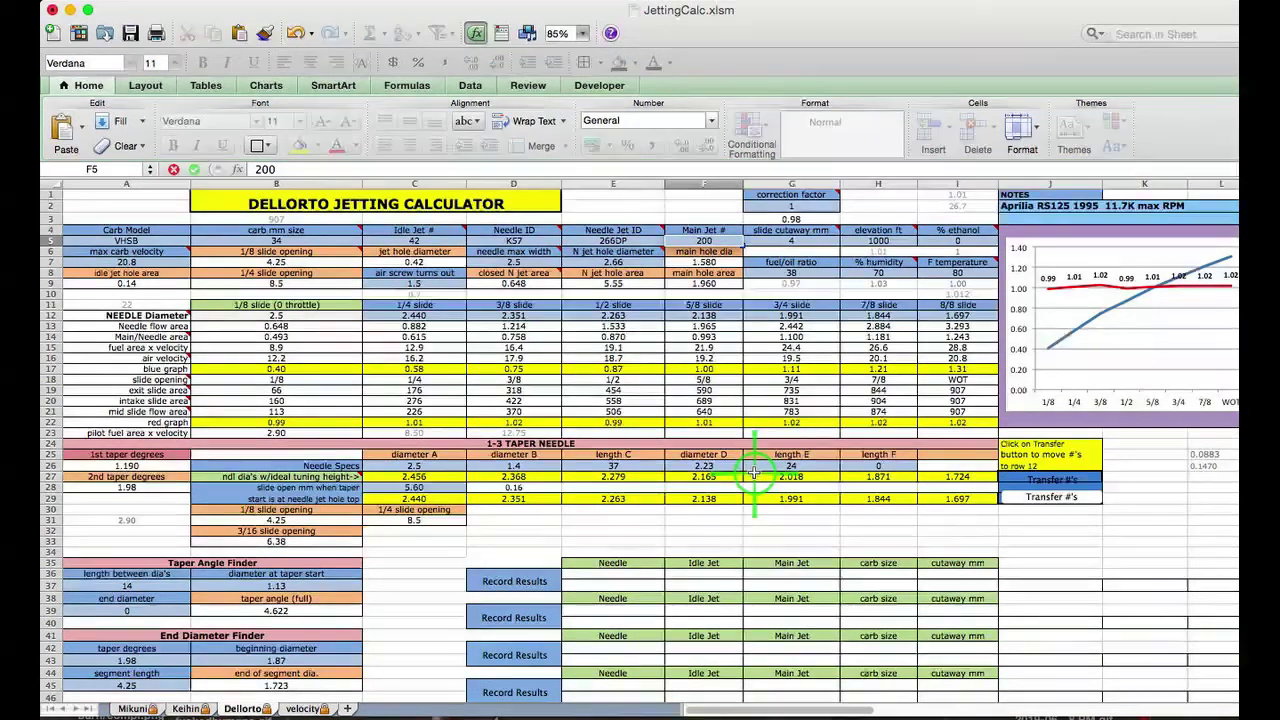
{"action": "key", "text": "Return"}
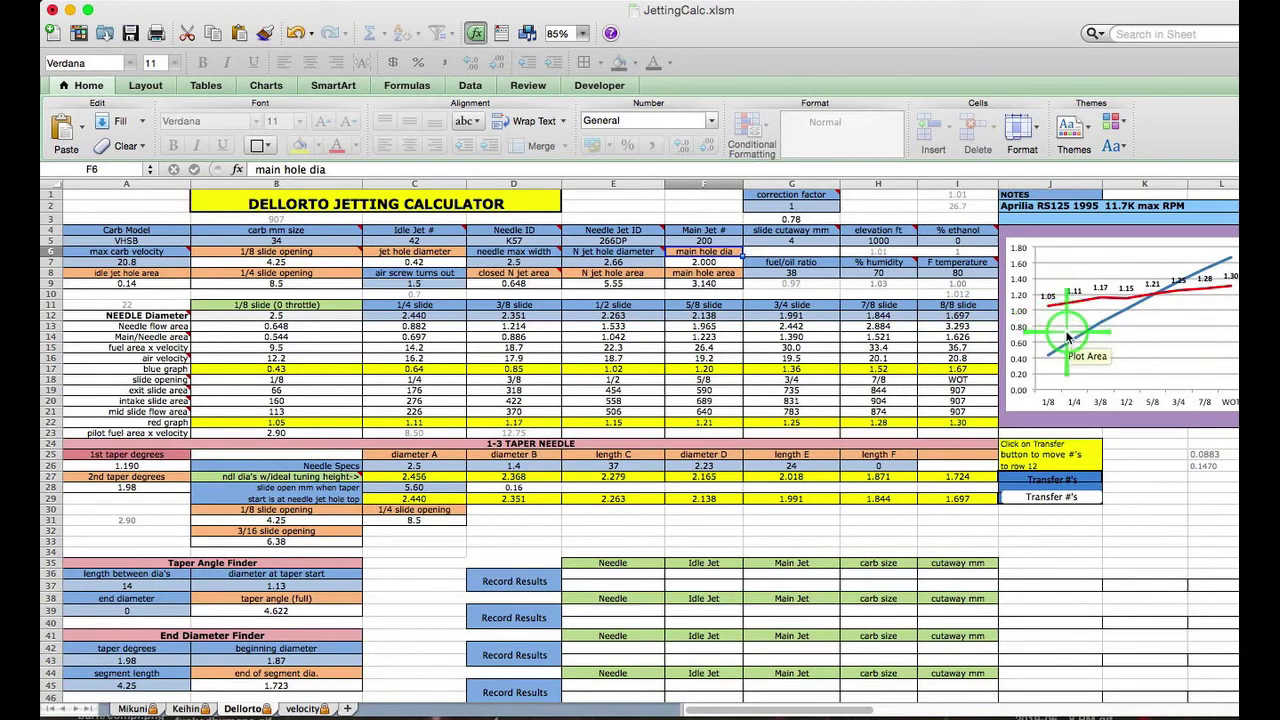
{"action": "mouse_move", "coordinate": [1056, 352]}
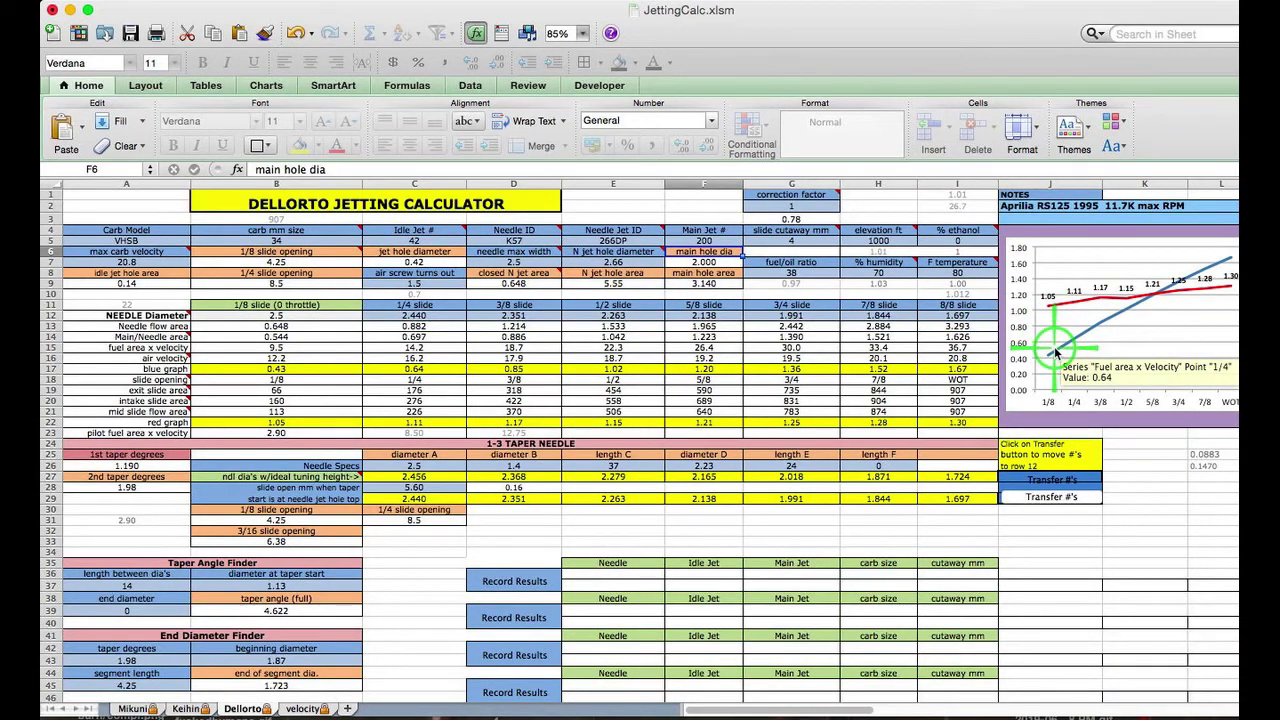
{"action": "left_click", "coordinate": [588, 712]}
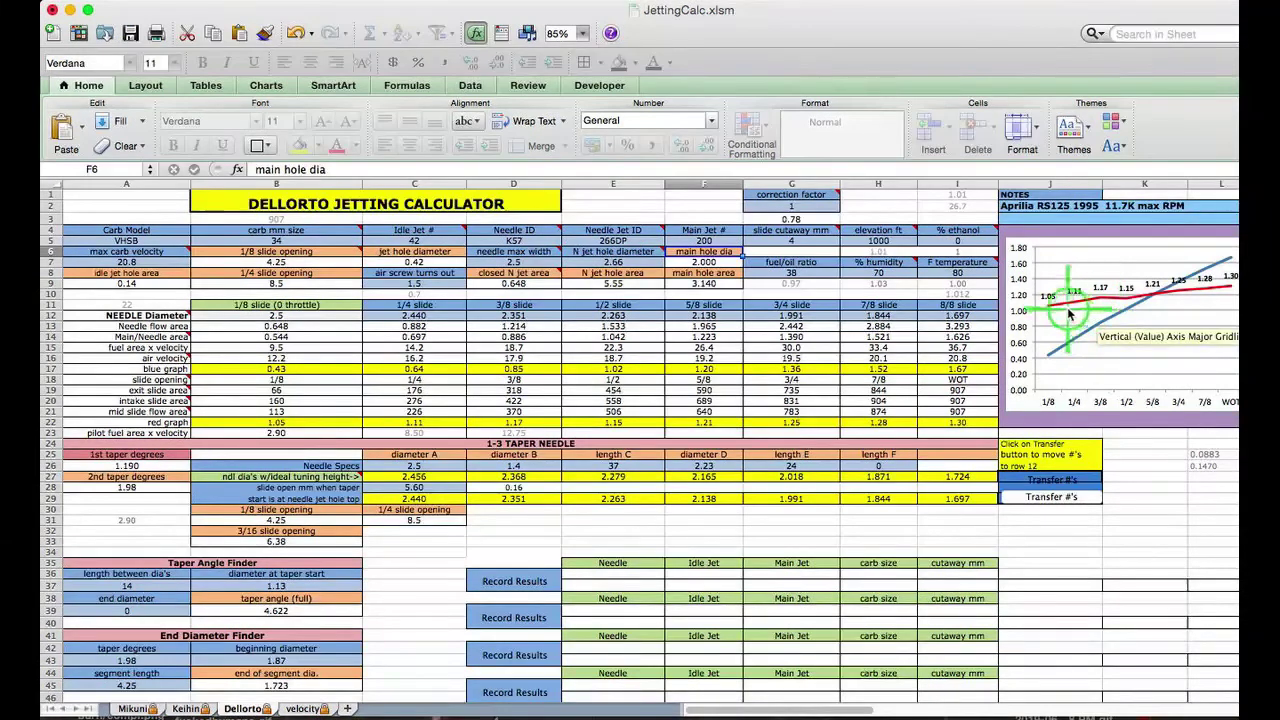
{"action": "mouse_move", "coordinate": [1079, 301]}
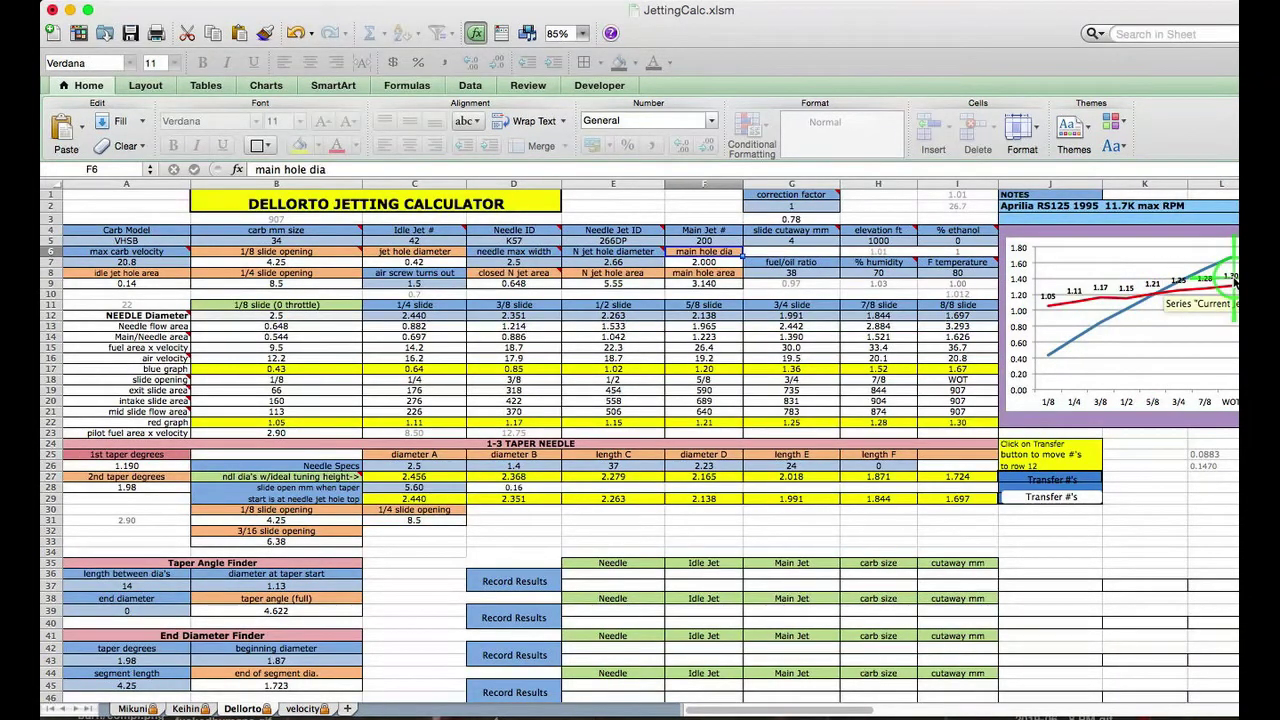
Try main jet number 100 in the Dellorto calculator to compare the fuel and lean/rich curves.
{"action": "left_click", "coordinate": [722, 242]}
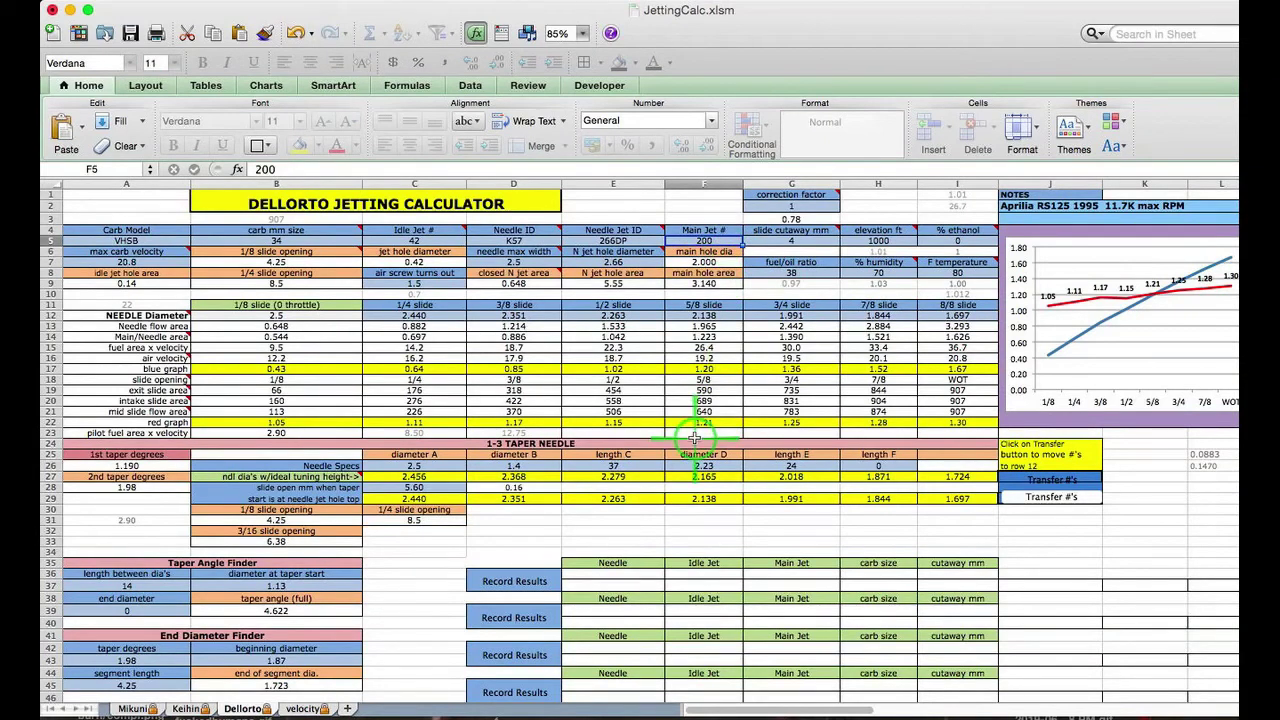
{"action": "type", "text": "100"}
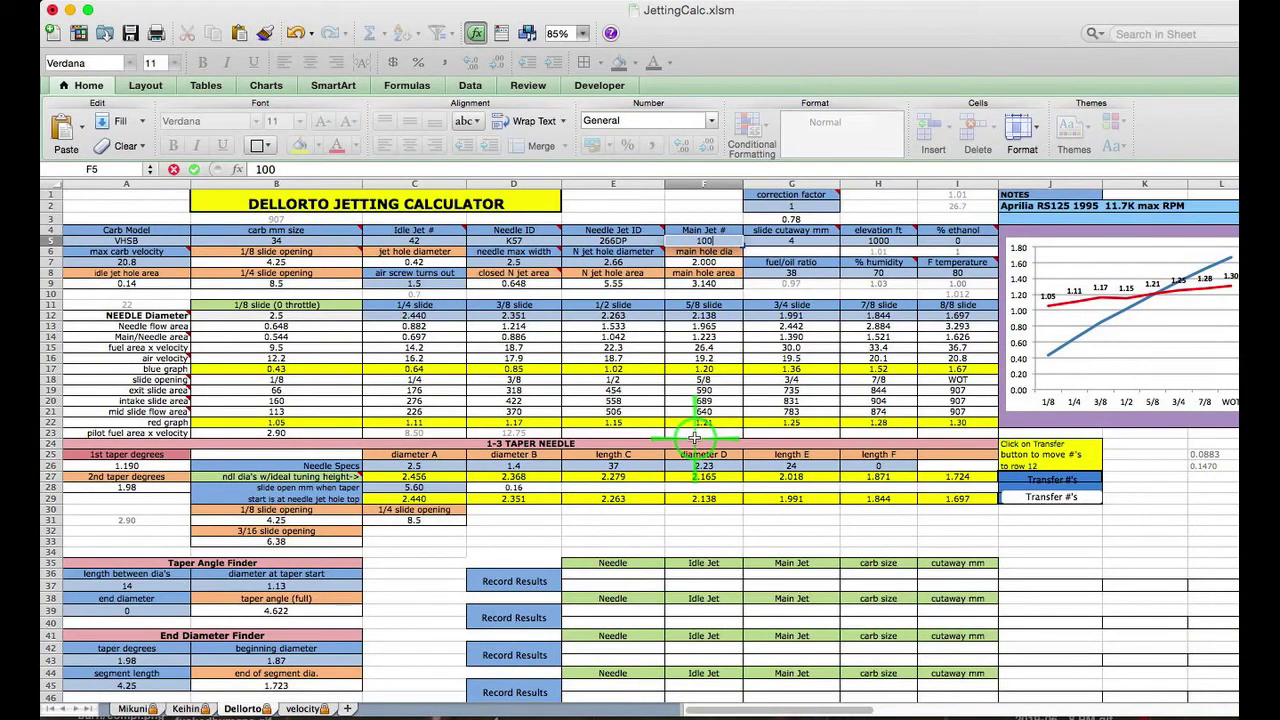
{"action": "key", "text": "Return"}
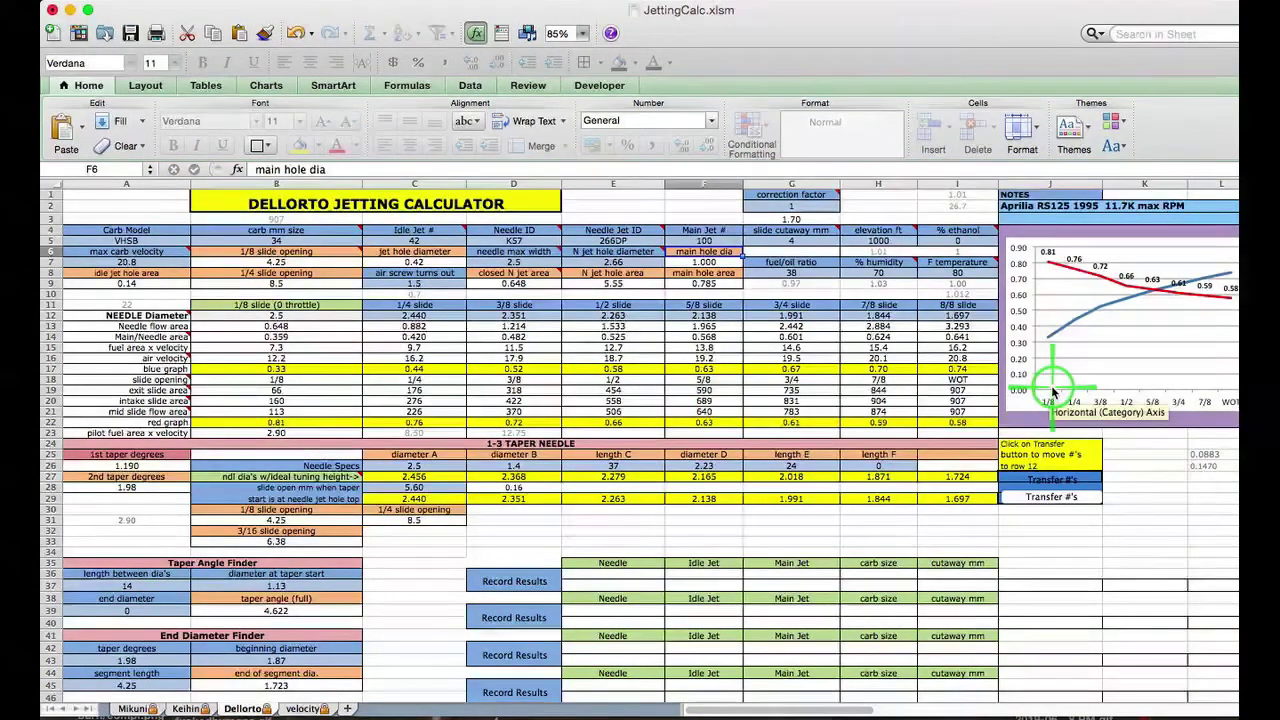
{"action": "mouse_move", "coordinate": [1083, 274]}
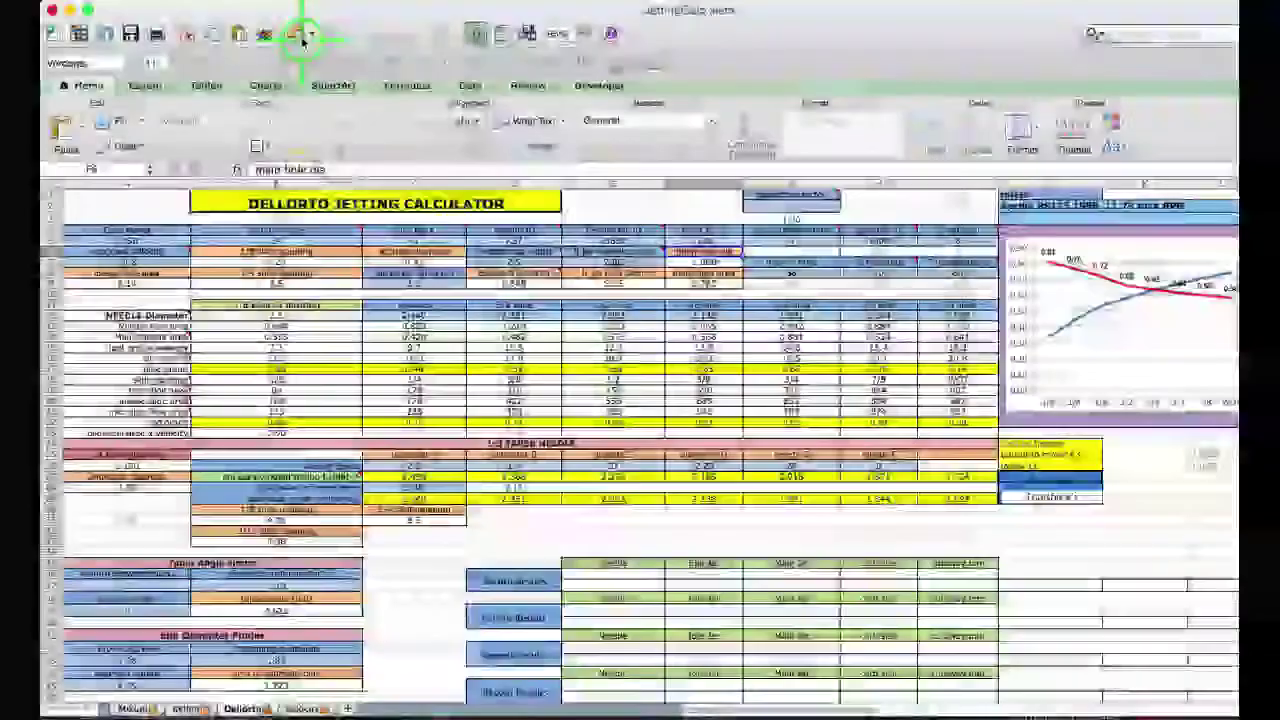
Open the velocity sheet and set the mm carb diameter to 18 in the Carb Velocity Calculator.
{"action": "left_click", "coordinate": [302, 708]}
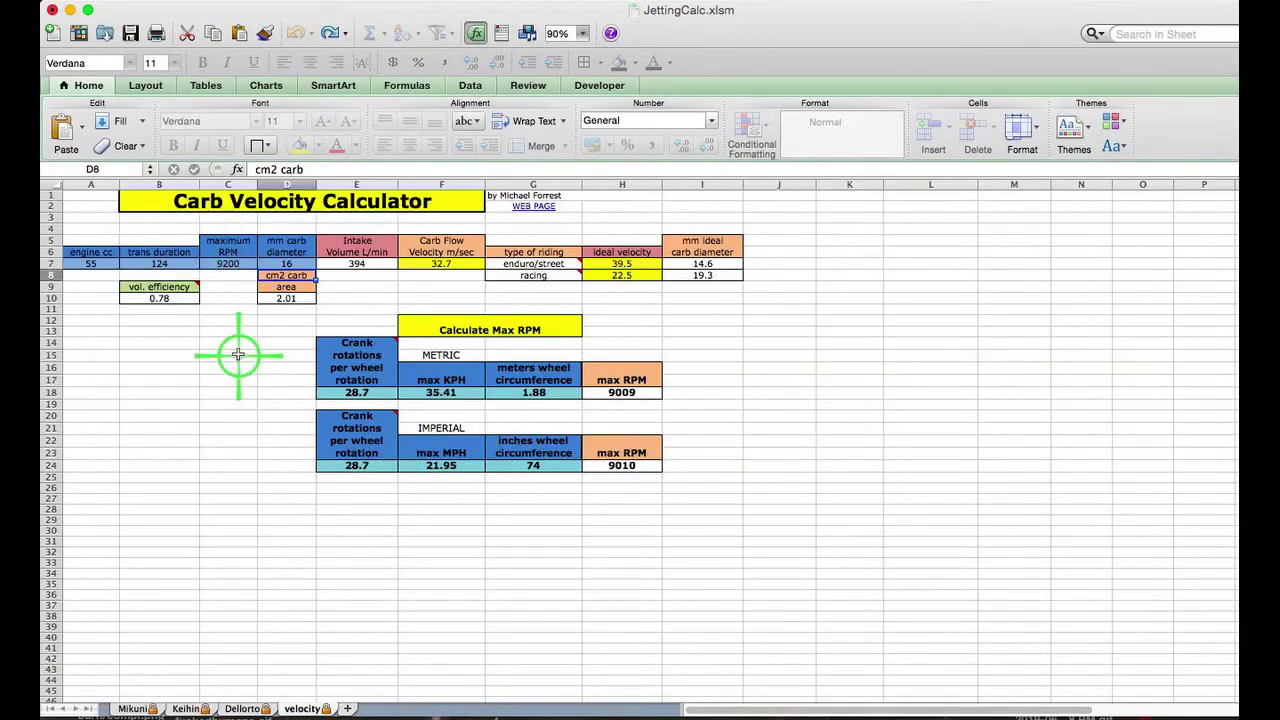
{"action": "left_click", "coordinate": [286, 263]}
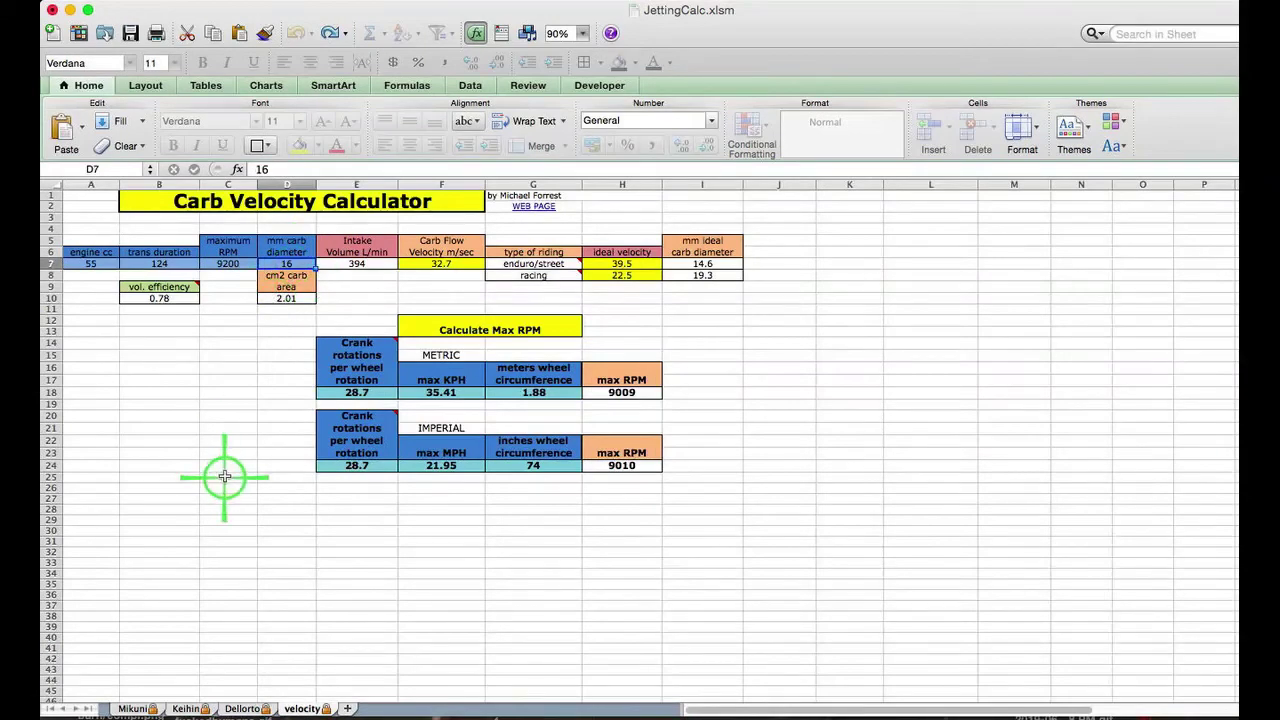
{"action": "type", "text": "18"}
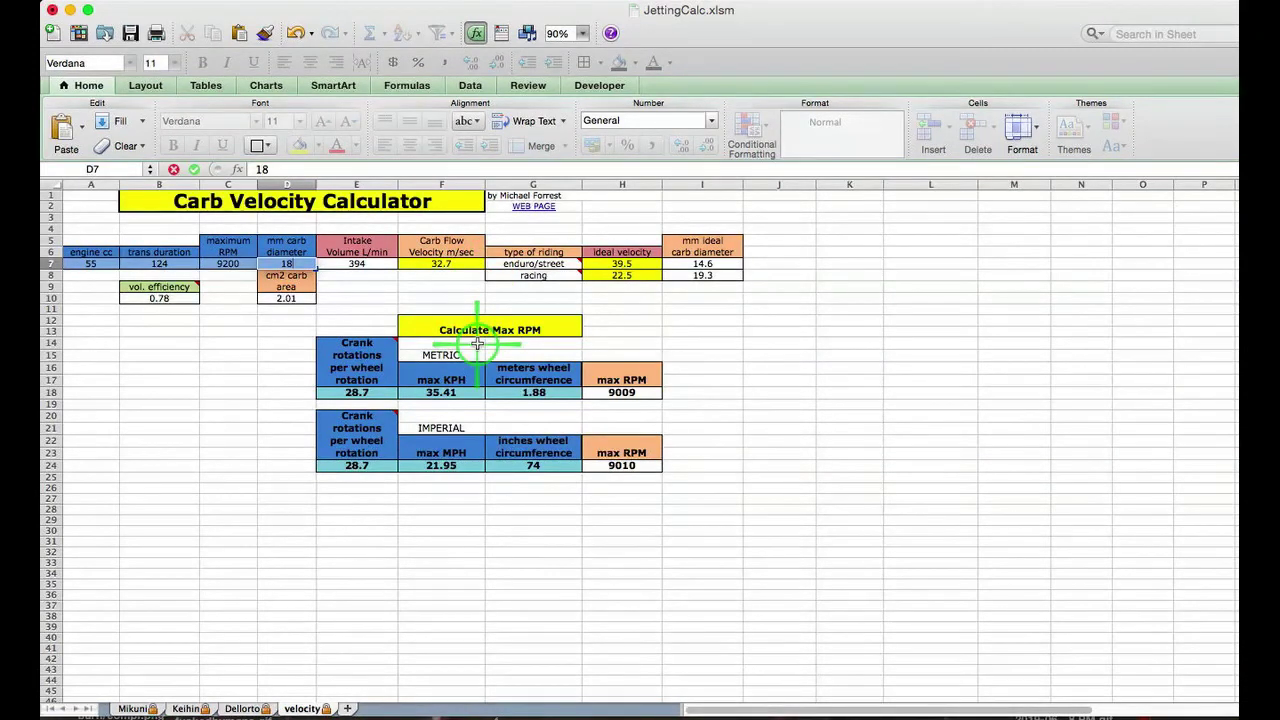
{"action": "key", "text": "Return"}
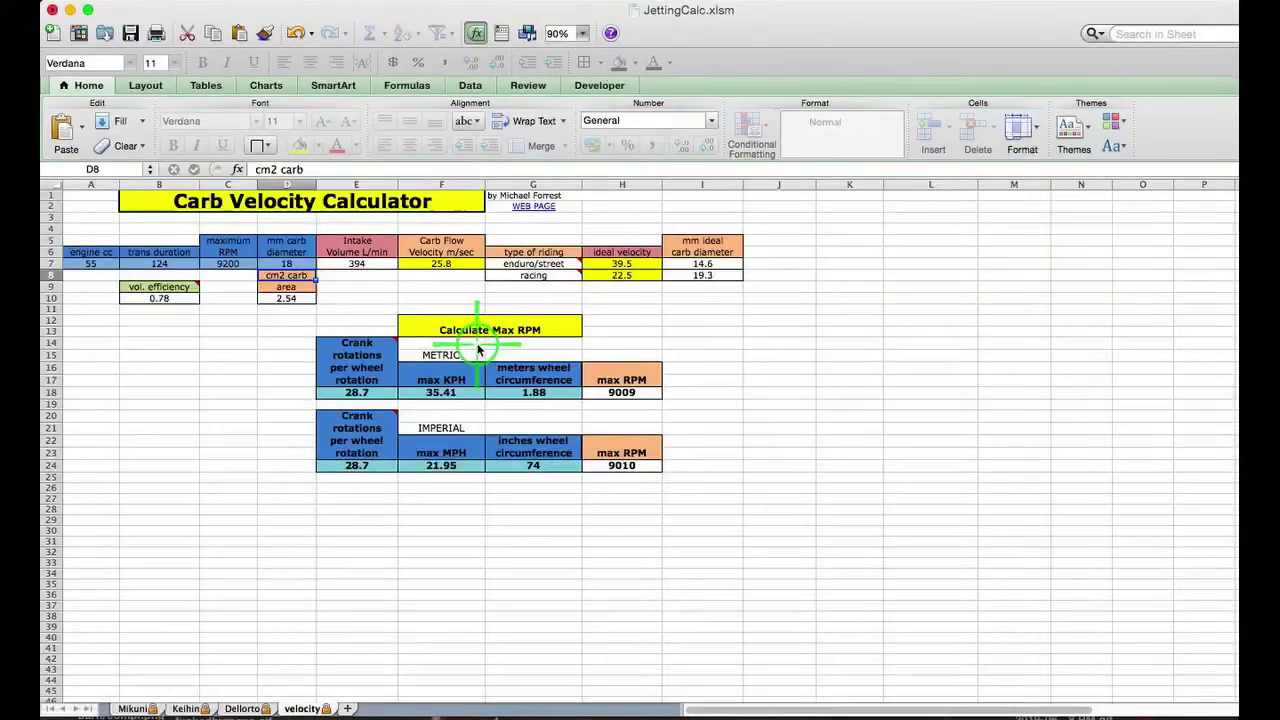
Set the mm carb diameter to 20 in the Carb Velocity Calculator and return to the Dellorto sheet.
{"action": "left_click", "coordinate": [290, 263]}
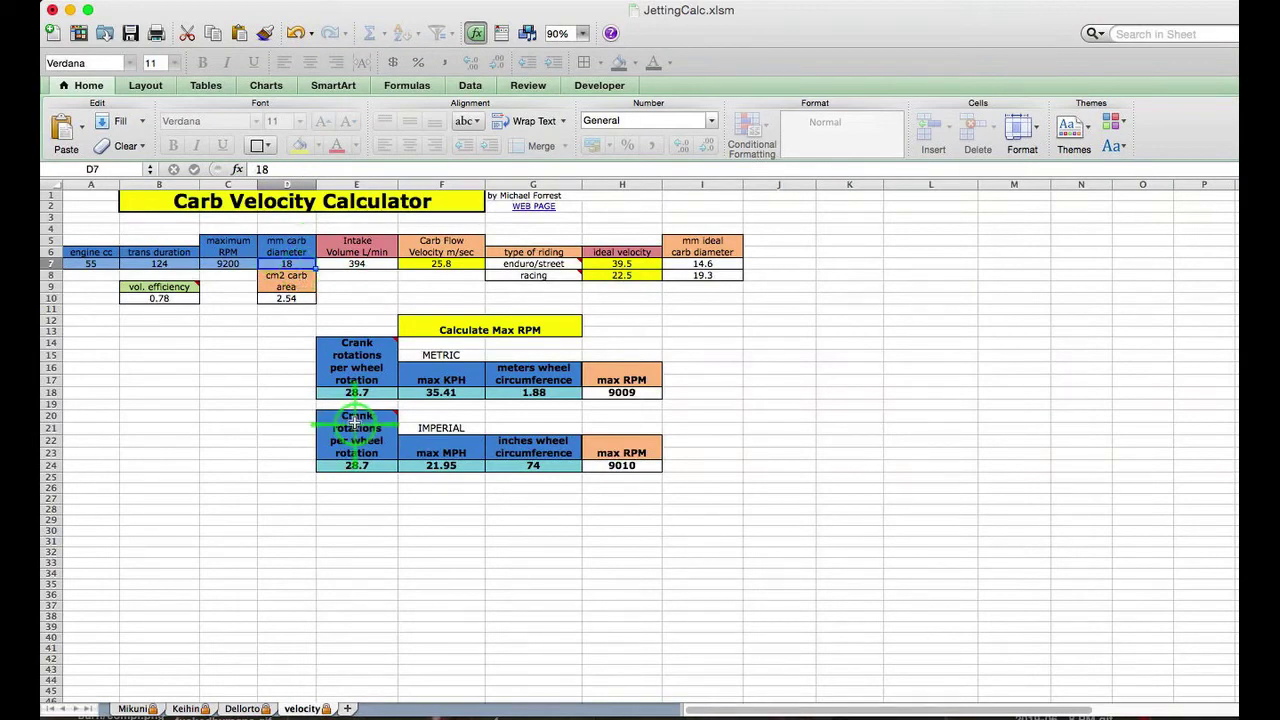
{"action": "type", "text": "20"}
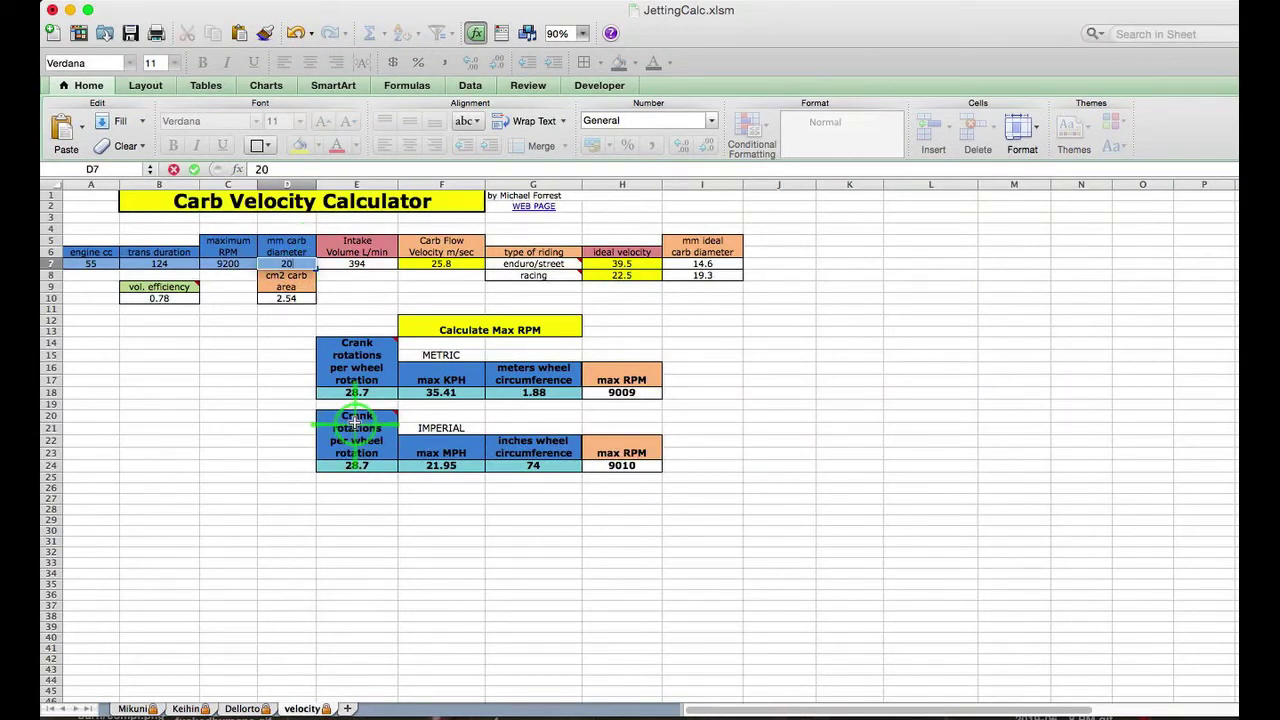
{"action": "key", "text": "Return"}
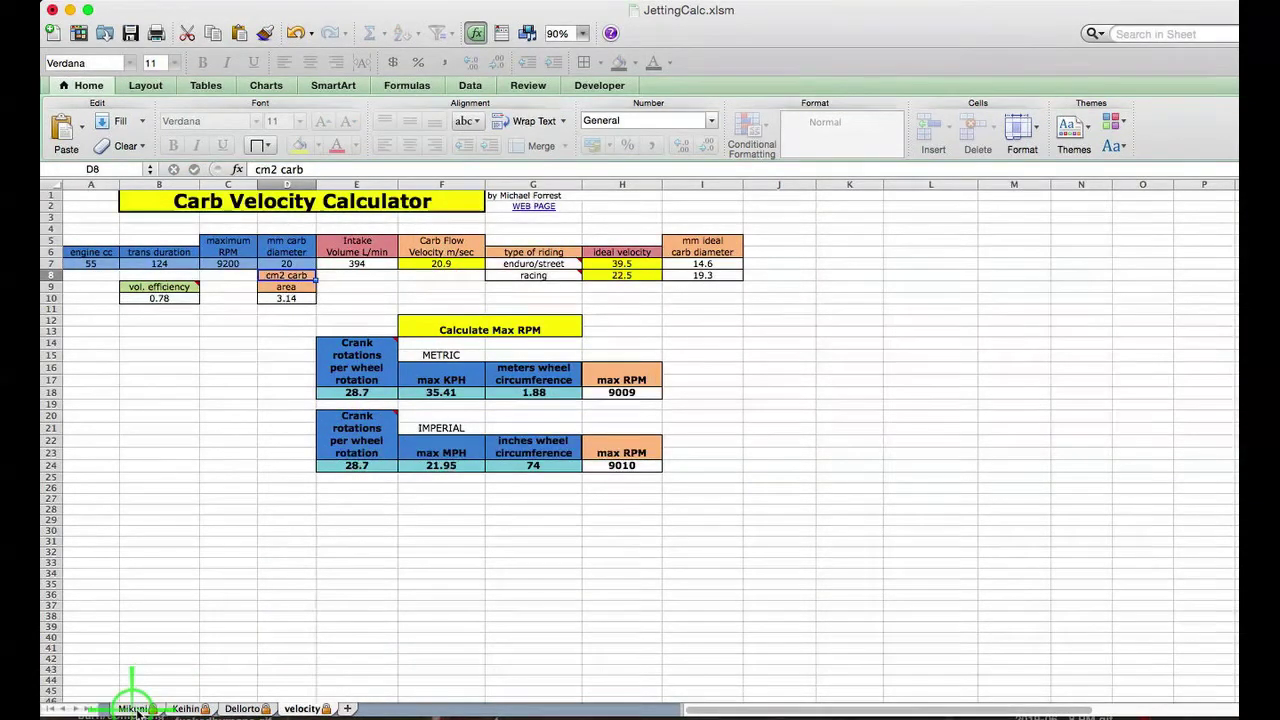
{"action": "left_click", "coordinate": [240, 708]}
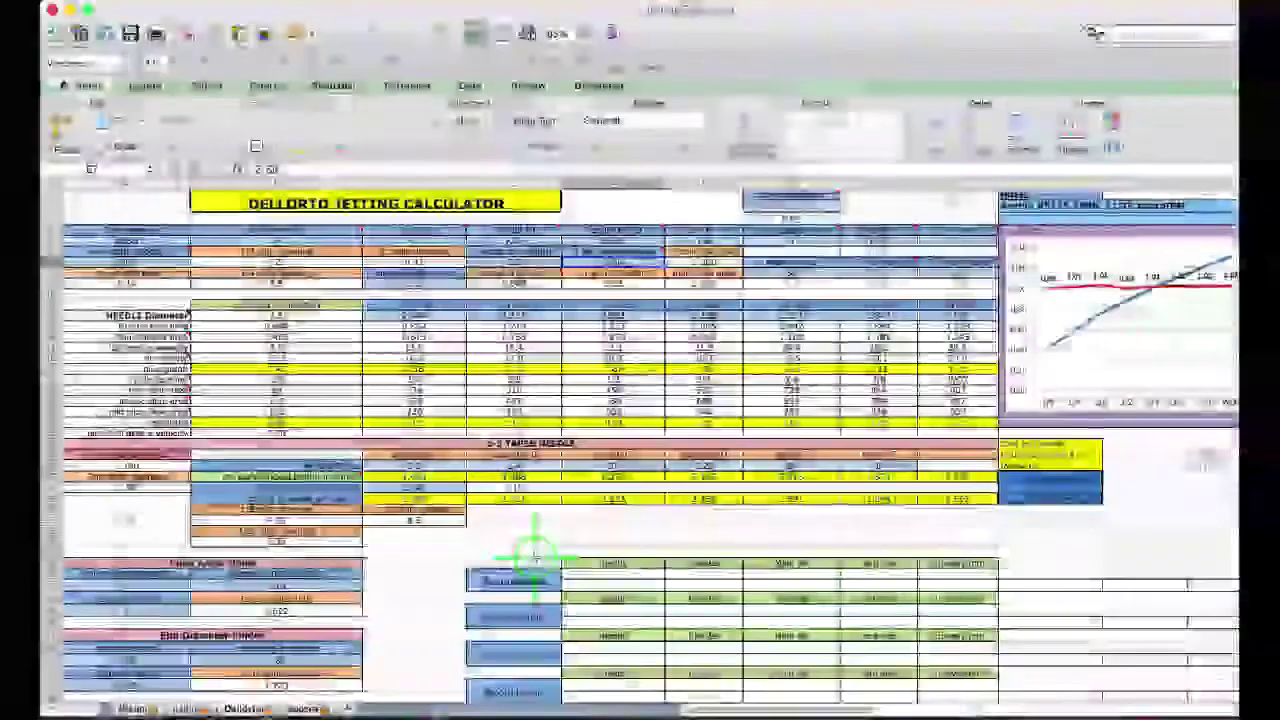
{"action": "left_click", "coordinate": [659, 3]}
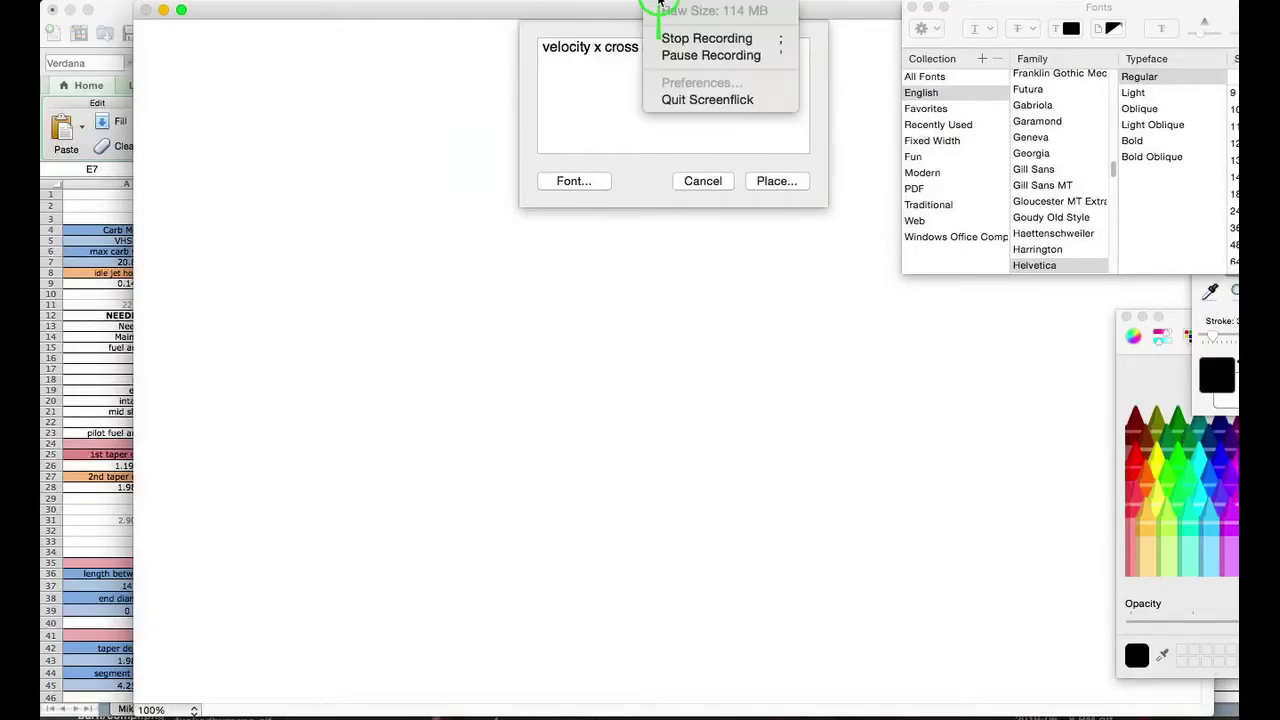
{"action": "left_click", "coordinate": [710, 55]}
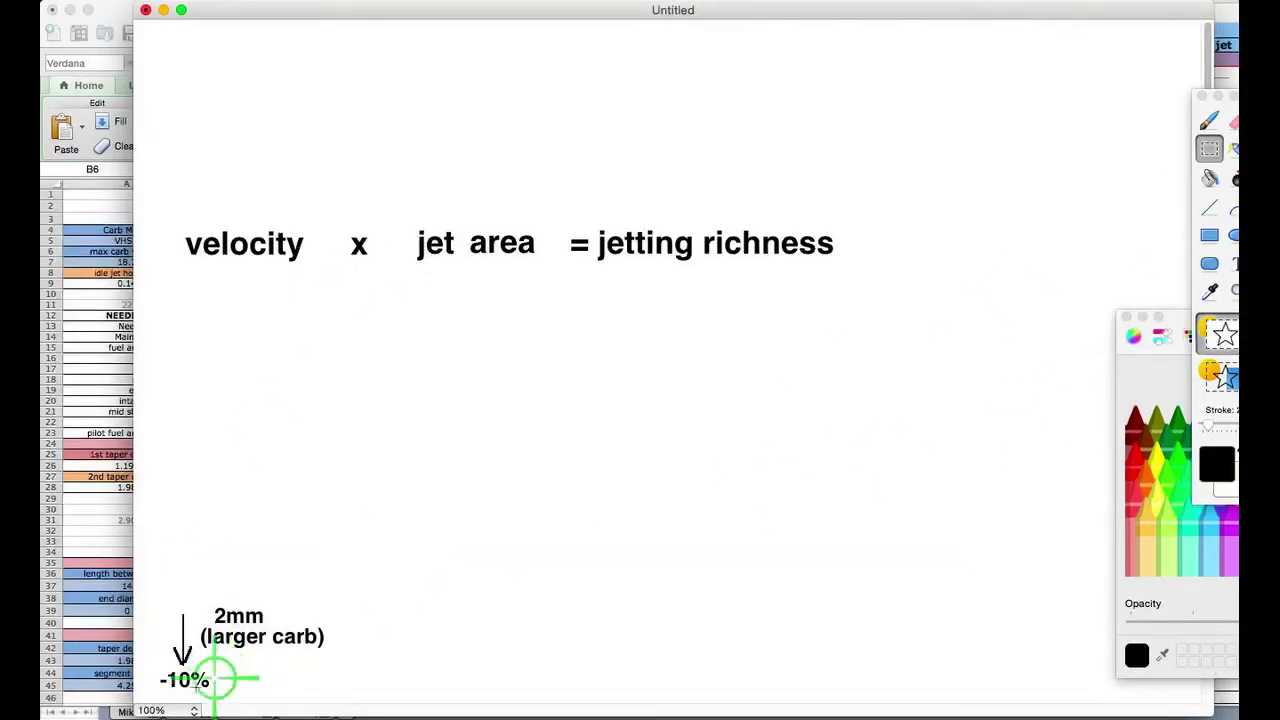
In the drawing document, move the "2mm (larger carb) -10%" annotation beneath "velocity" and return it to the canvas's lower-left corner.
{"action": "mouse_move", "coordinate": [151, 594]}
{"action": "left_mouse_down"}
{"action": "mouse_move", "coordinate": [196, 678]}
{"action": "mouse_move", "coordinate": [334, 689]}
{"action": "mouse_move", "coordinate": [306, 365]}
{"action": "left_mouse_up"}
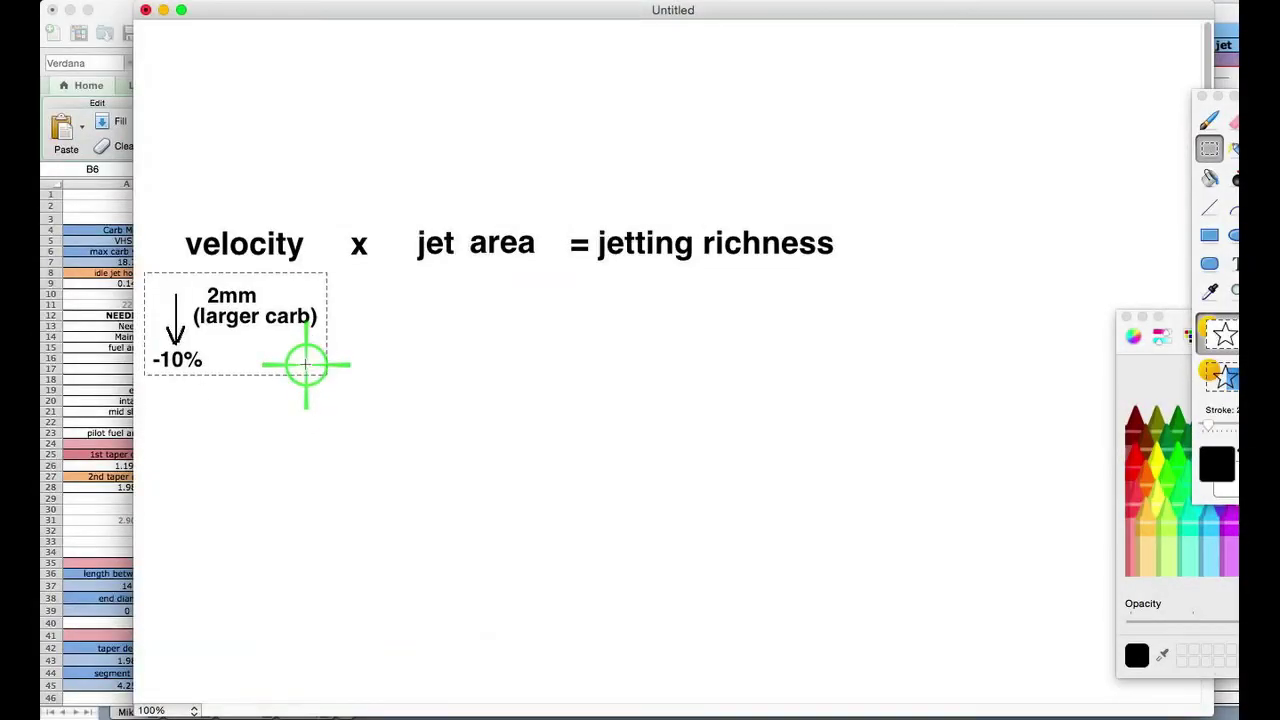
{"action": "left_click", "coordinate": [368, 395]}
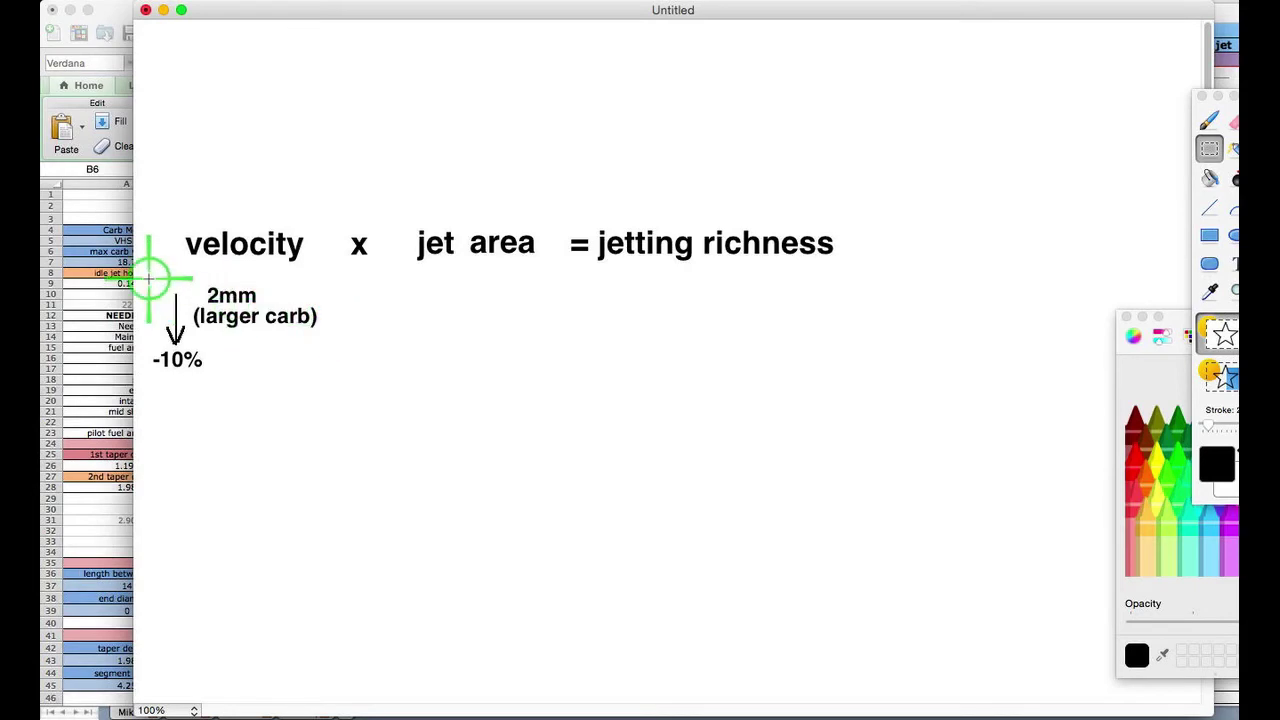
{"action": "left_click_drag", "start_coordinate": [149, 278], "coordinate": [305, 680]}
{"action": "left_click", "coordinate": [500, 558]}
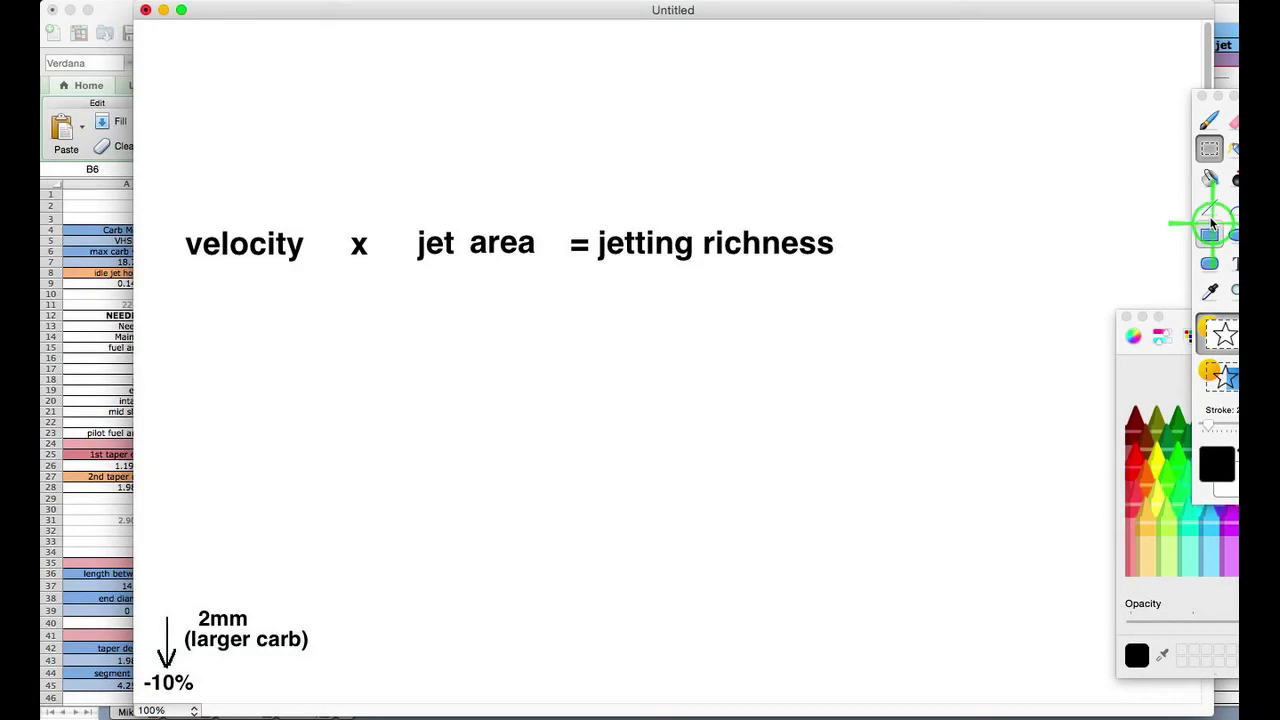
Draw an upward arrow above "velocity" in the richness formula and add the label "higher rpm" beside it.
{"action": "left_click", "coordinate": [1209, 206]}
{"action": "mouse_move", "coordinate": [241, 215]}
{"action": "left_mouse_down"}
{"action": "mouse_move", "coordinate": [241, 153]}
{"action": "mouse_move", "coordinate": [252, 172]}
{"action": "left_mouse_up"}
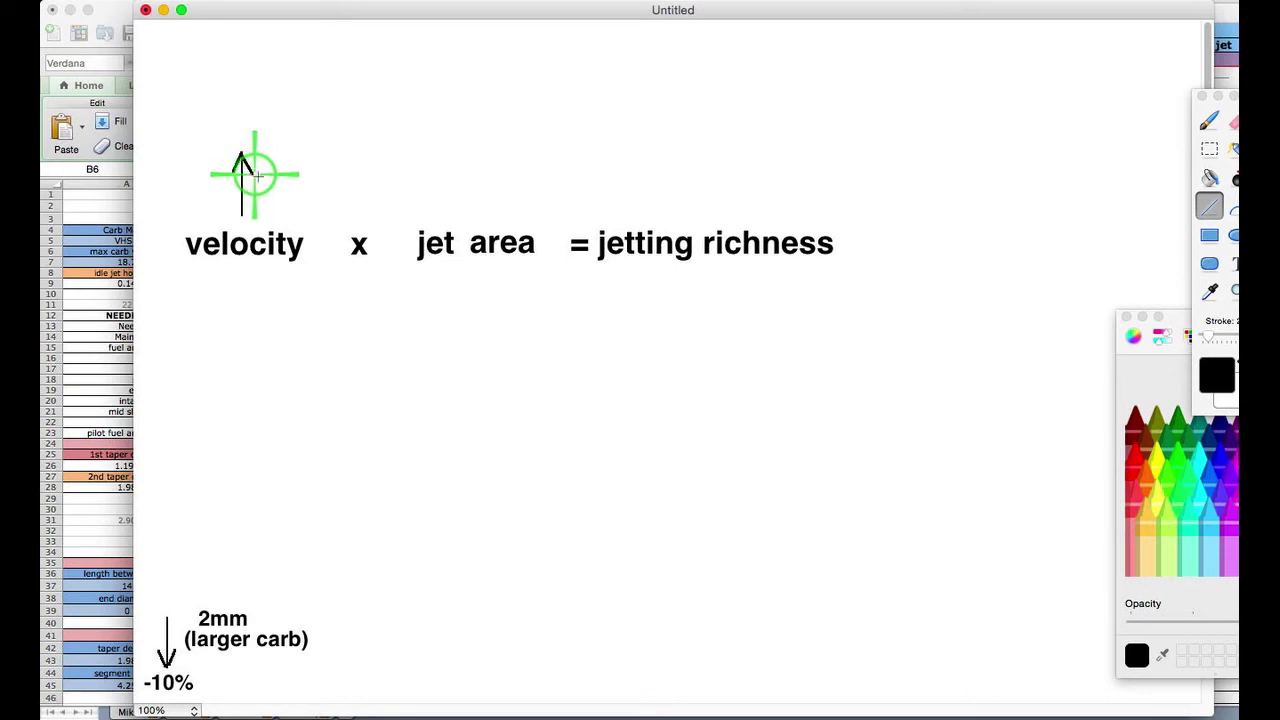
{"action": "left_click", "coordinate": [1233, 263]}
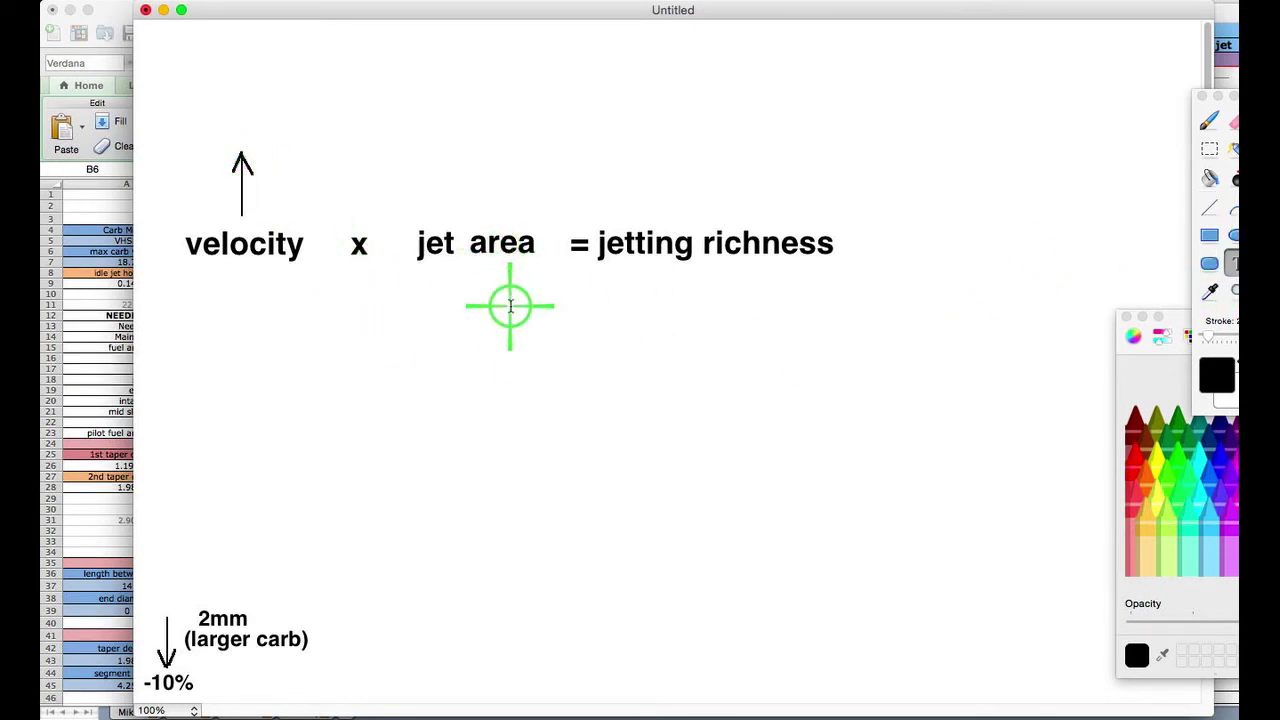
{"action": "left_click", "coordinate": [521, 312]}
{"action": "type", "text": "hi"}
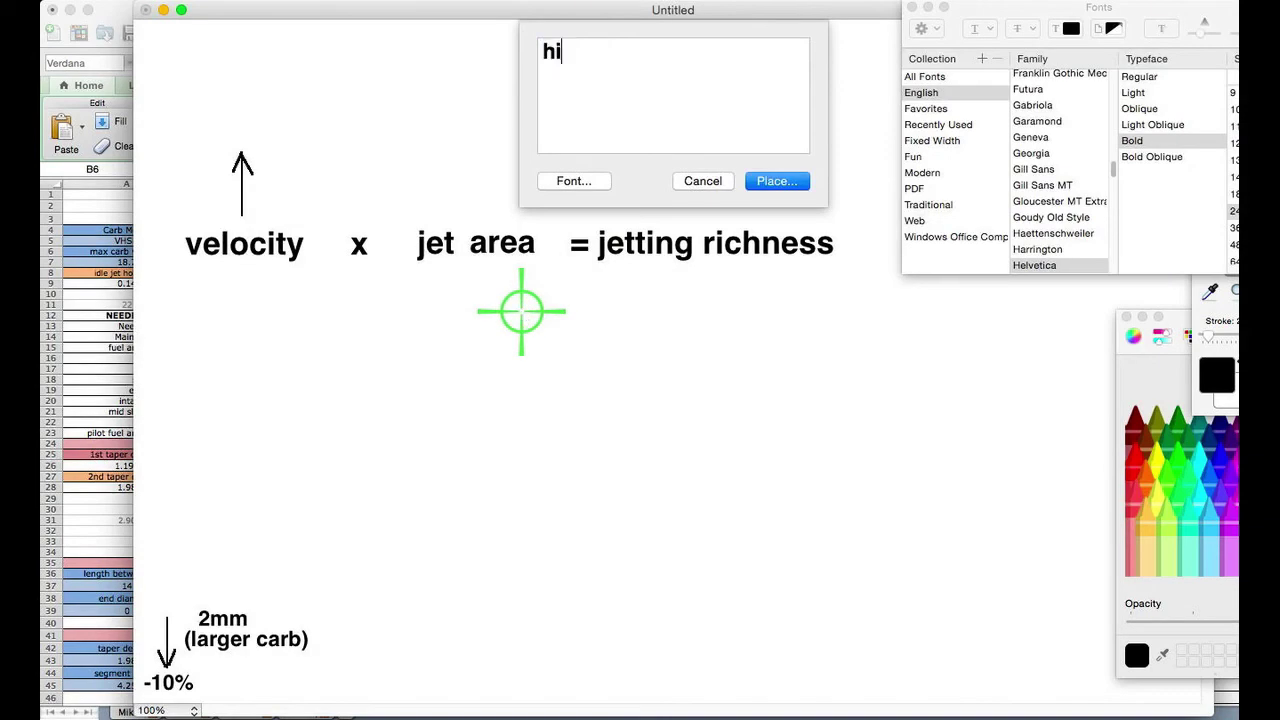
{"action": "type", "text": "gher rpm"}
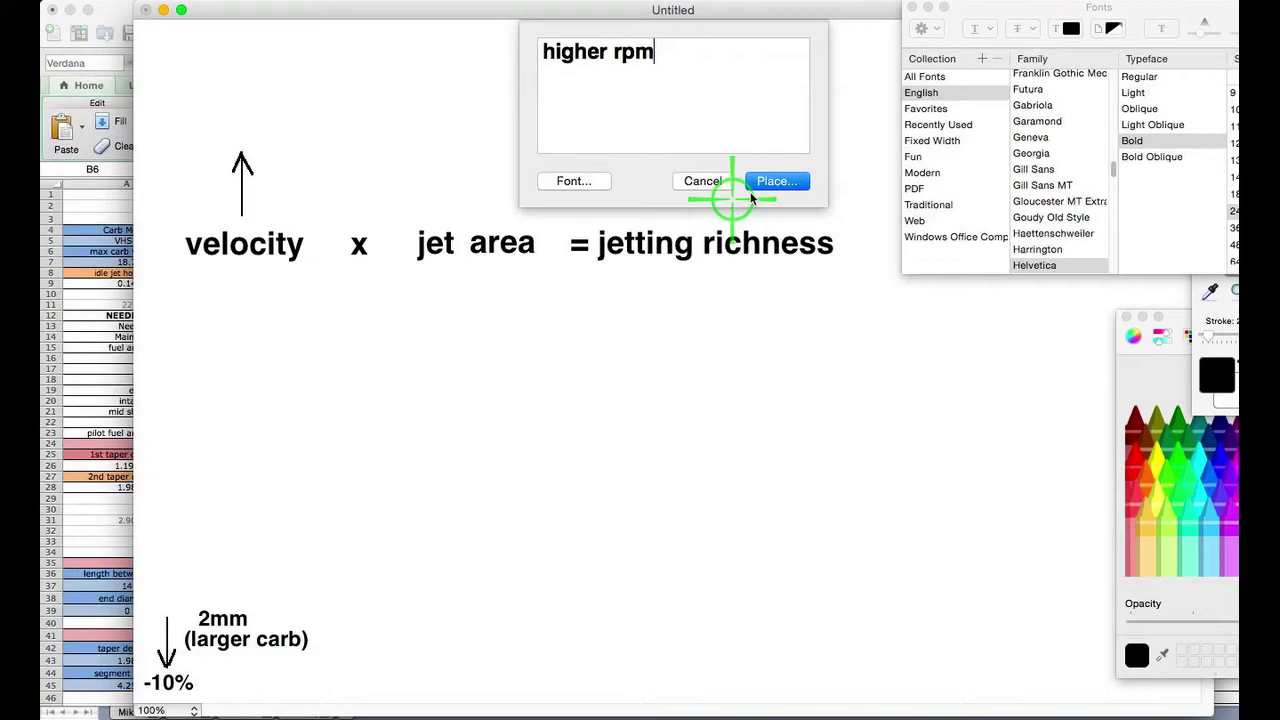
{"action": "left_click", "coordinate": [774, 181]}
{"action": "left_click", "coordinate": [262, 193]}
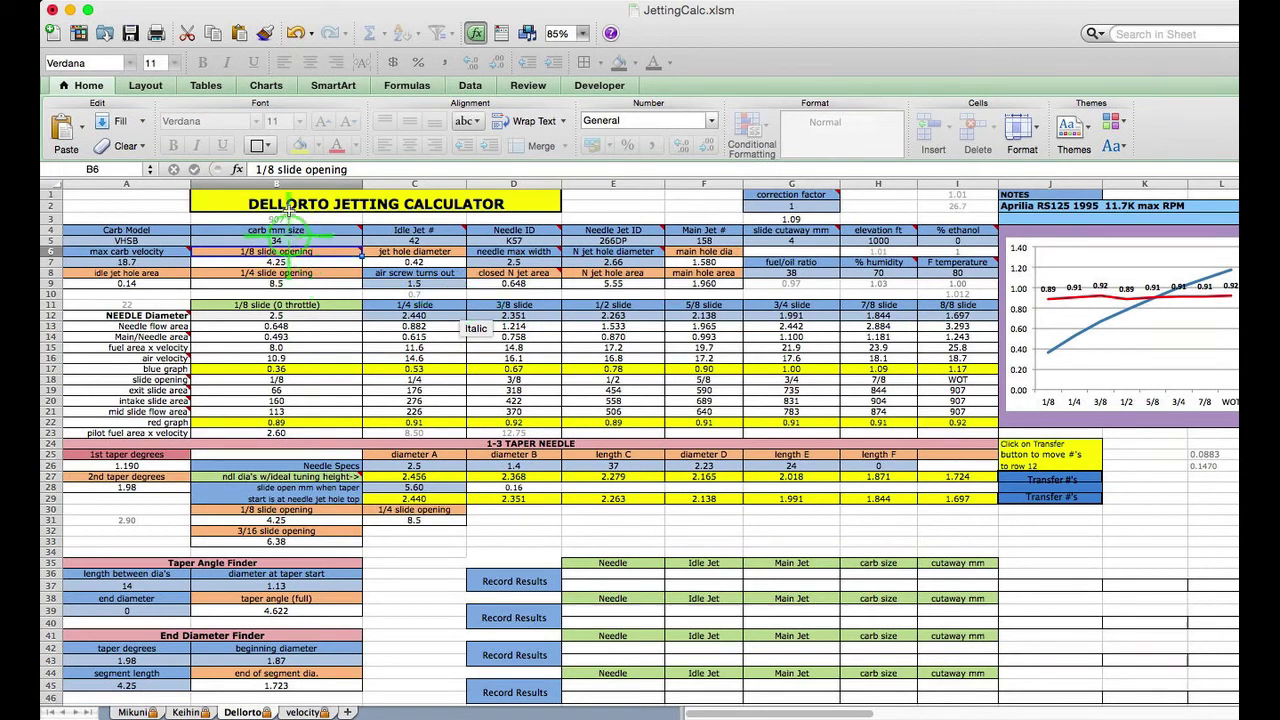
In the Excel workbook, undo the recent carb size and max carb velocity edits in the Dellorto calculator.
{"action": "left_click", "coordinate": [296, 36]}
{"action": "left_click", "coordinate": [296, 36]}
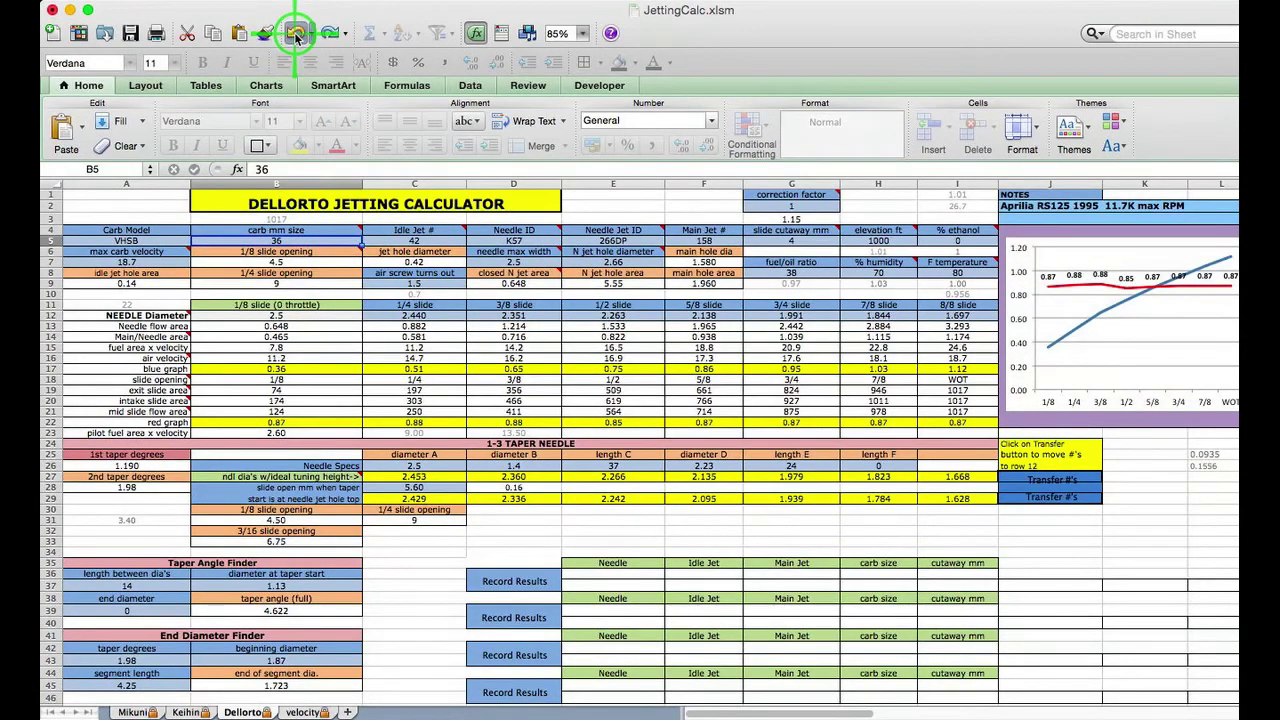
{"action": "left_click", "coordinate": [296, 36]}
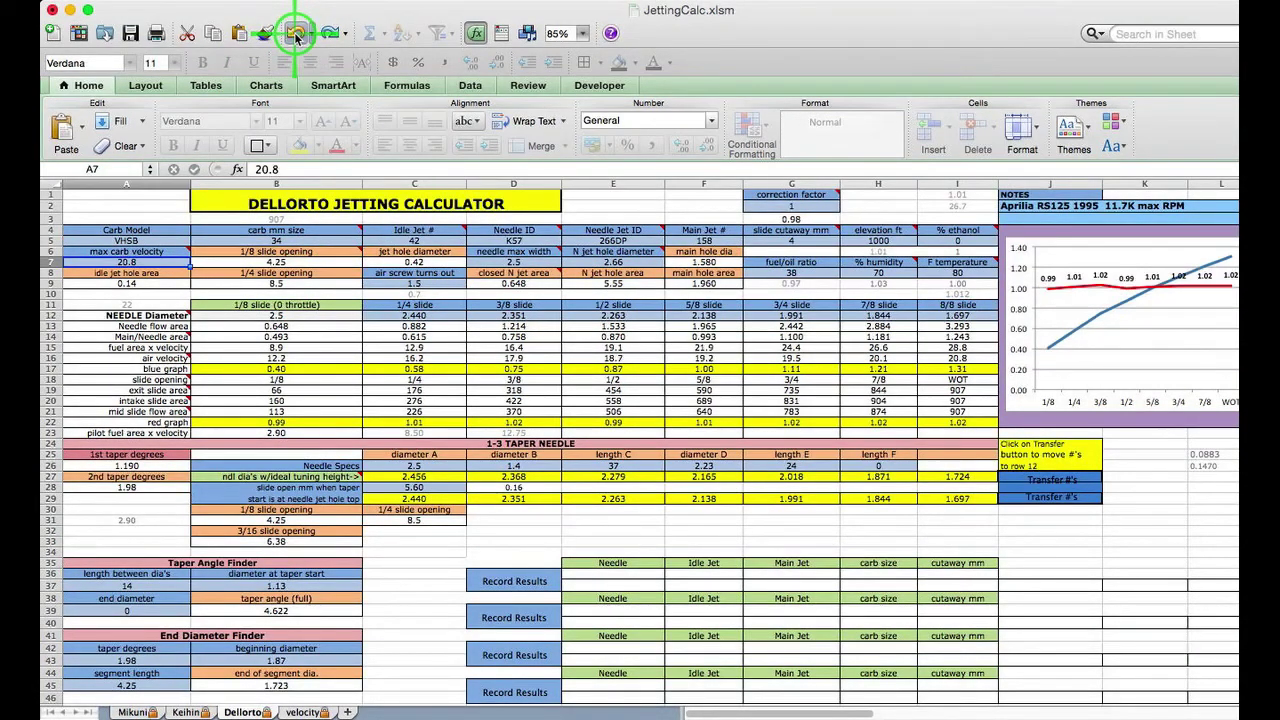